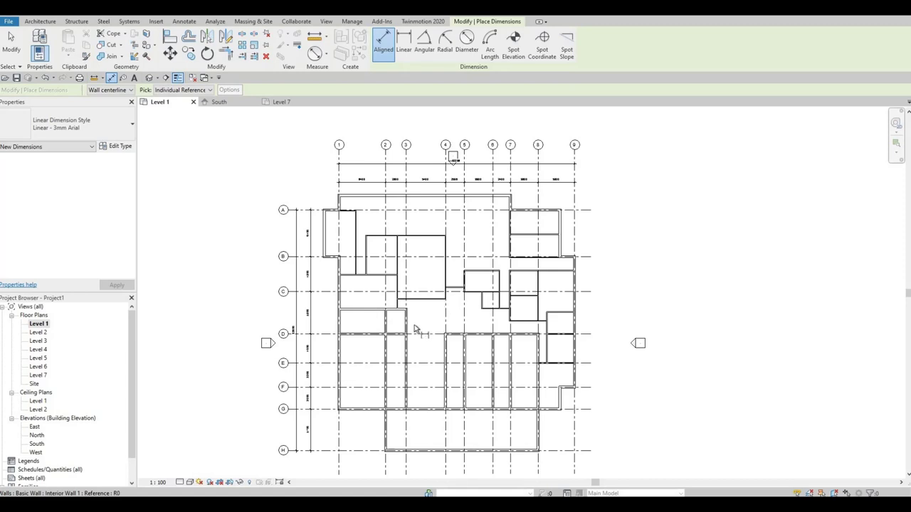
# Exit the Aligned Dimension tool and select the short Interior Wall 2 partition
pyautogui.scroll(4, 427, 324)
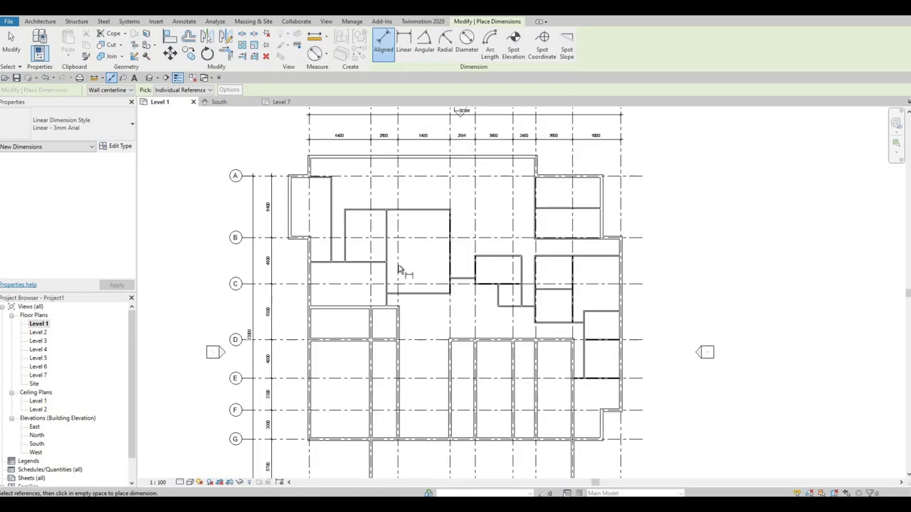
pyautogui.scroll(3, 368, 259)
pyautogui.press('Escape')
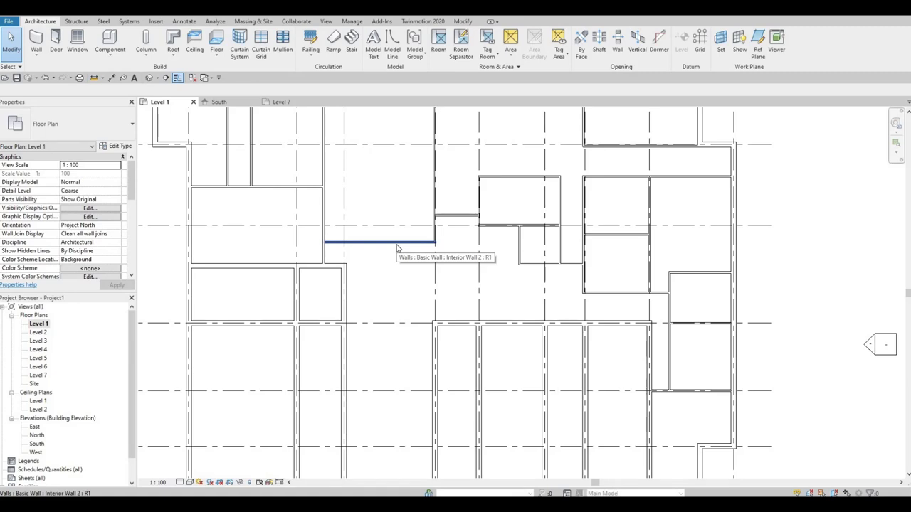
pyautogui.click(397, 245)
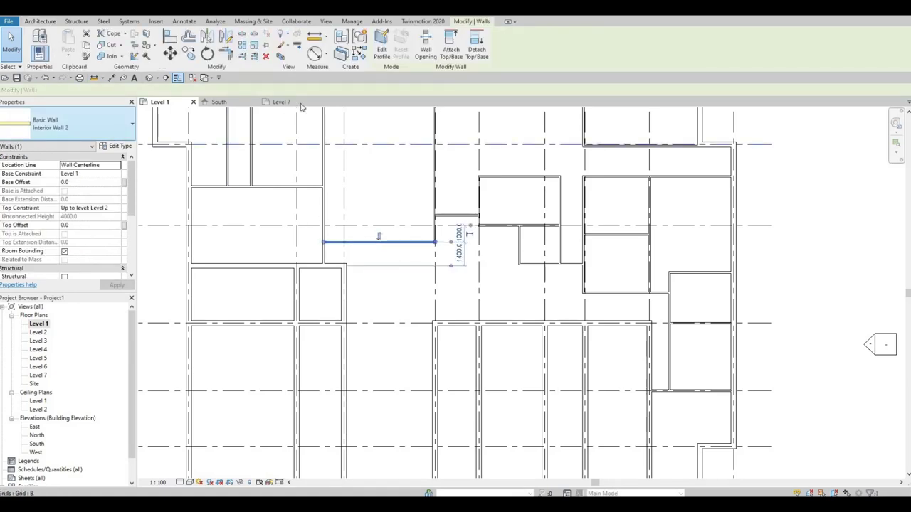
# Use Create Similar on the selected wall to place more Interior Wall 2 walls
pyautogui.click(360, 53)
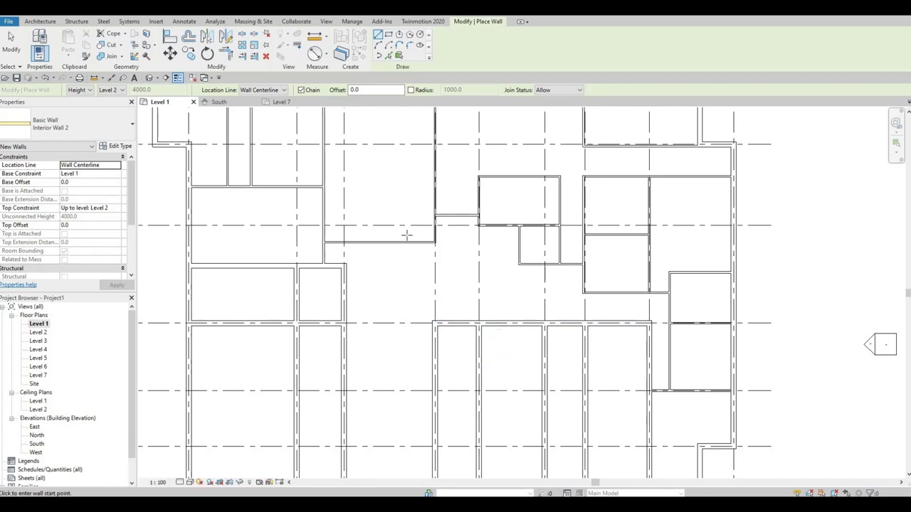
# Draw an Interior Wall 2 run left along grid D that turns down to the lower wall
pyautogui.scroll(3, 406, 235)
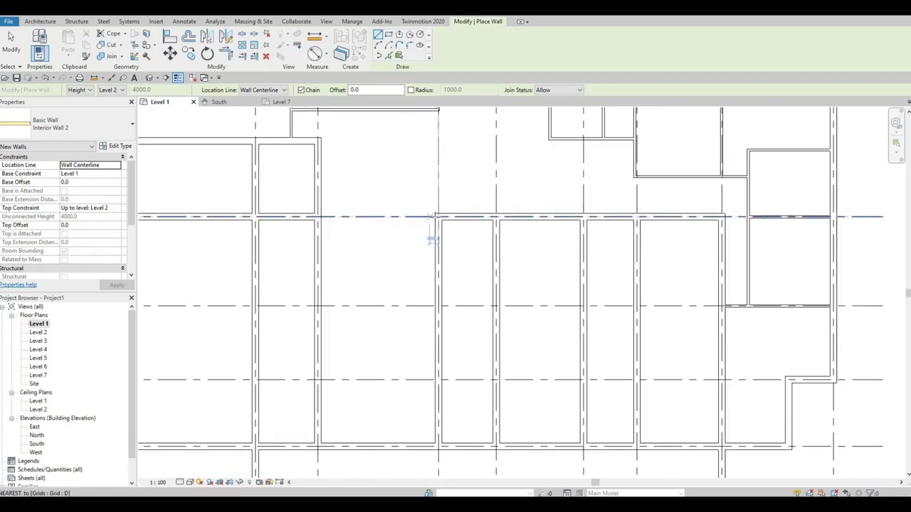
pyautogui.scroll(2, 435, 216)
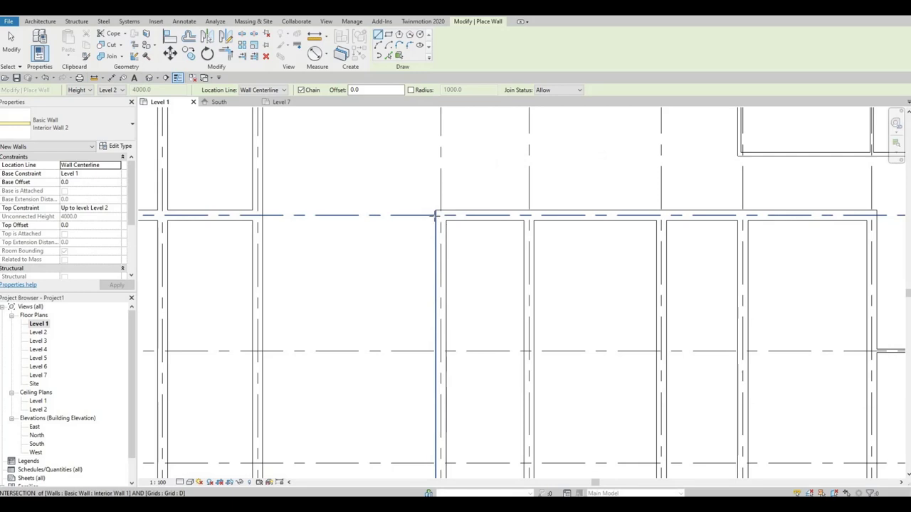
pyautogui.click(435, 216)
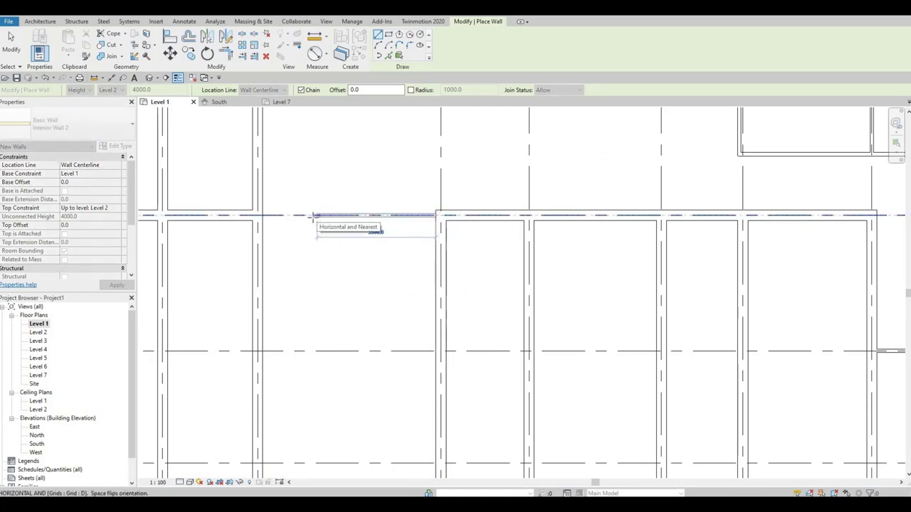
pyautogui.click(313, 217)
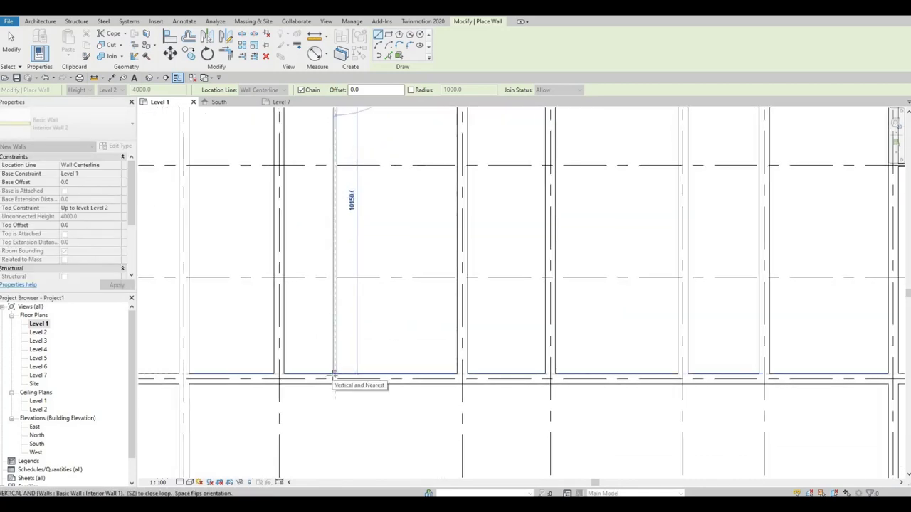
pyautogui.click(334, 374)
pyautogui.press('Escape')
pyautogui.press('Escape')
# Move the new vertical partition by changing its 1650.0 temporary dimension to 1400
pyautogui.moveTo(358, 387); pyautogui.dragTo(367, 227, button='middle')
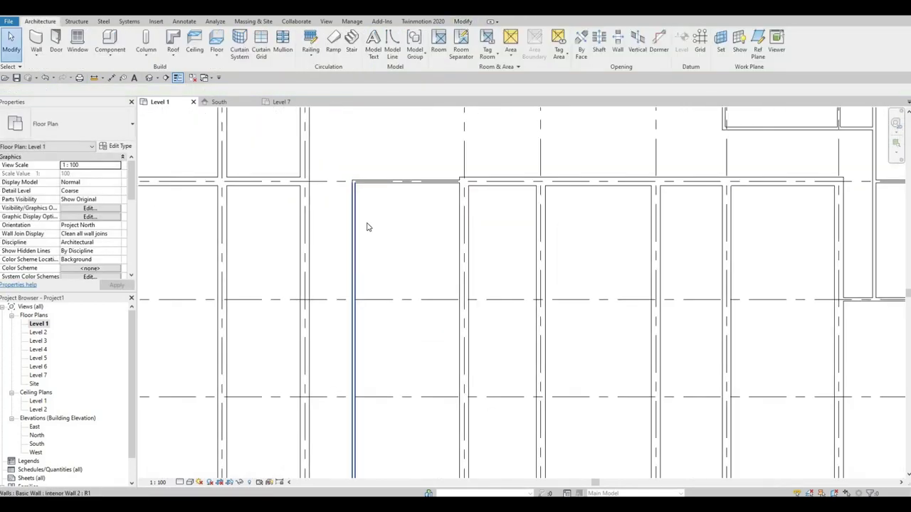
pyautogui.scroll(-2, 372, 278)
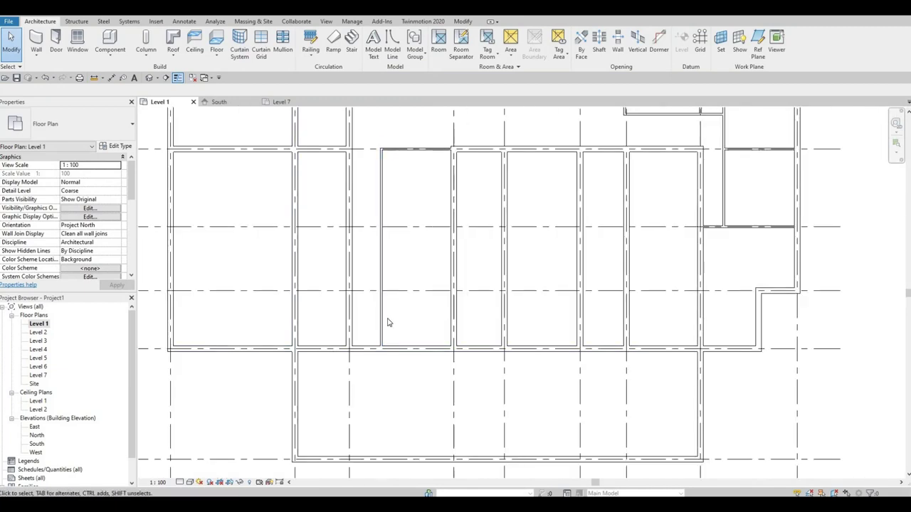
pyautogui.scroll(-1, 387, 322)
pyautogui.moveTo(388, 323); pyautogui.dragTo(477, 307, button='middle')
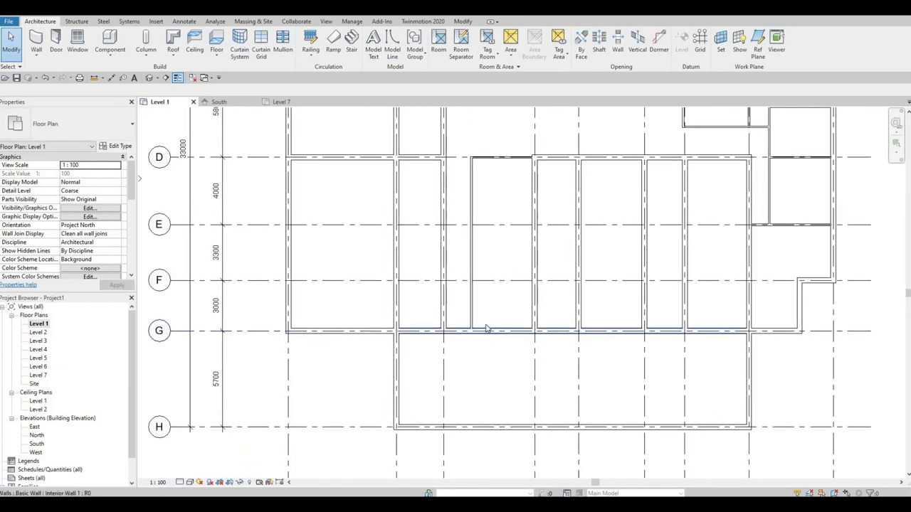
pyautogui.moveTo(484, 197); pyautogui.dragTo(474, 234, button='middle')
pyautogui.scroll(2, 490, 179)
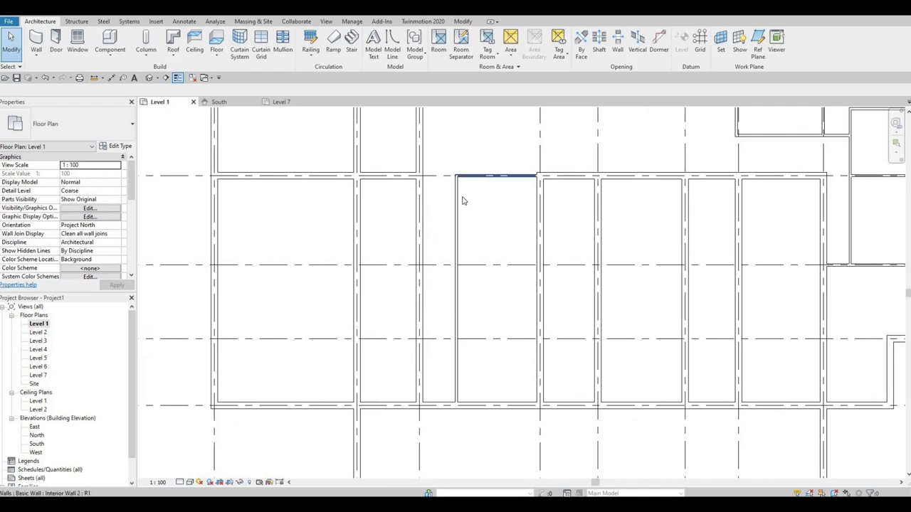
pyautogui.click(456, 242)
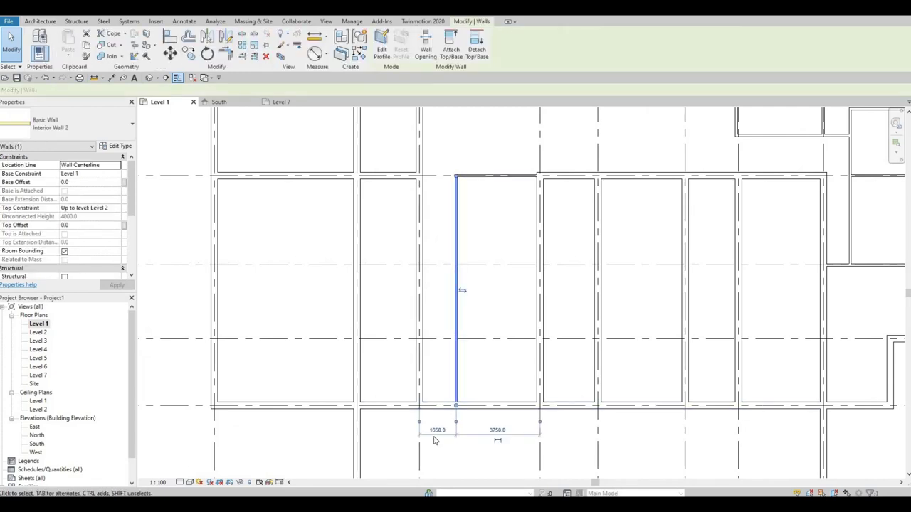
pyautogui.scroll(1, 436, 440)
pyautogui.click(419, 438)
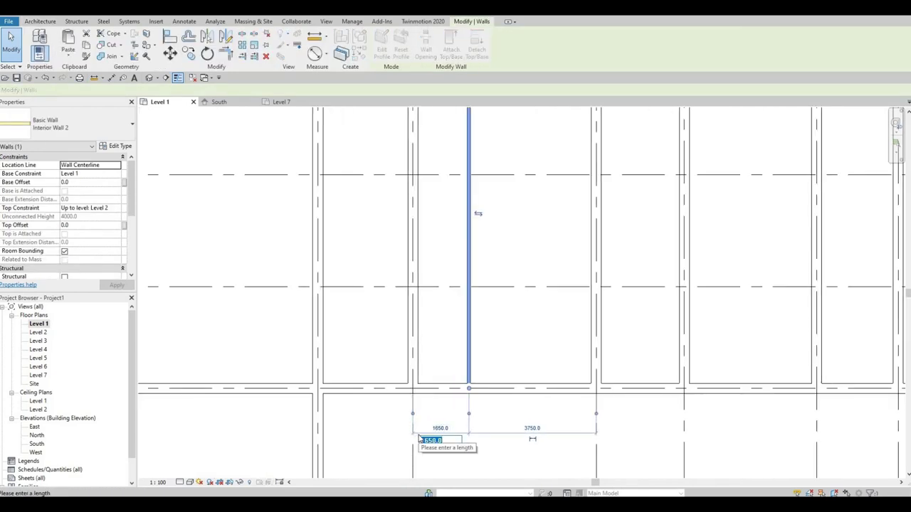
pyautogui.write('400')
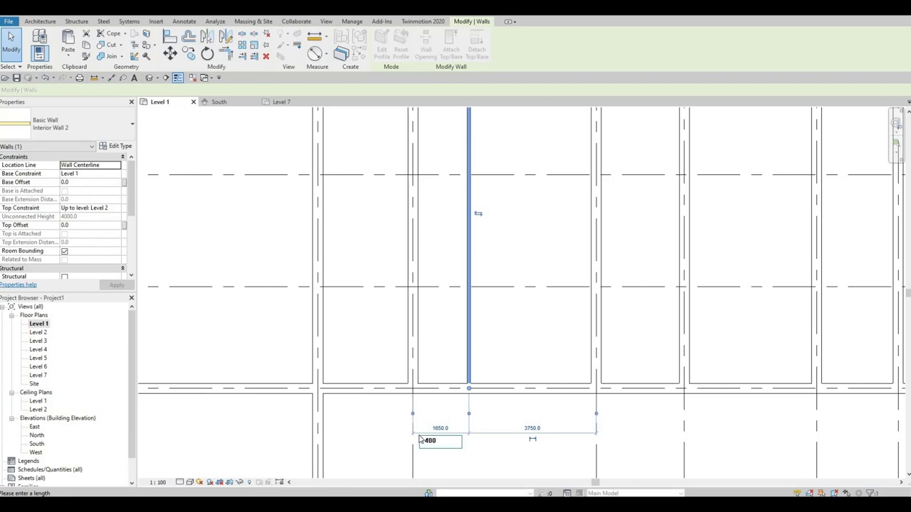
pyautogui.press('Return')
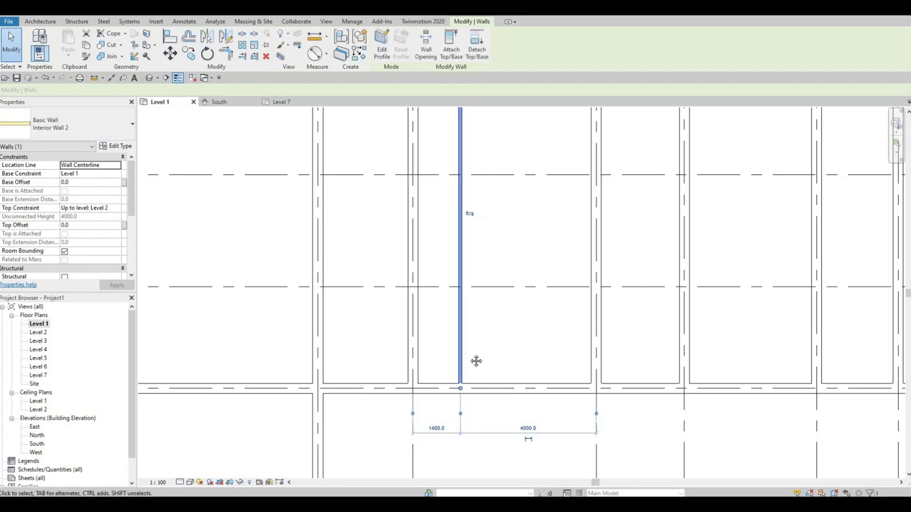
# Return to the Architecture tools and reselect the moved vertical partition
pyautogui.moveTo(513, 302); pyautogui.dragTo(502, 342, button='middle')
pyautogui.moveTo(521, 297); pyautogui.dragTo(488, 311, button='middle')
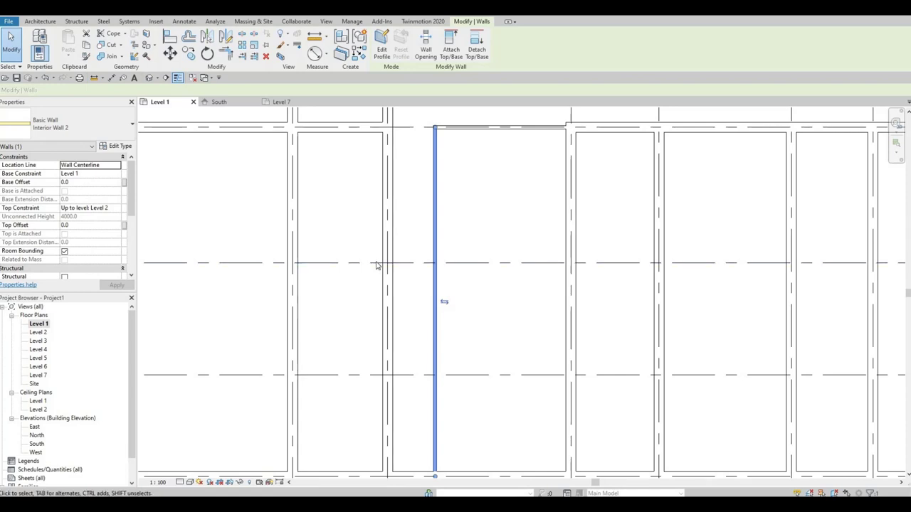
pyautogui.click(39, 21)
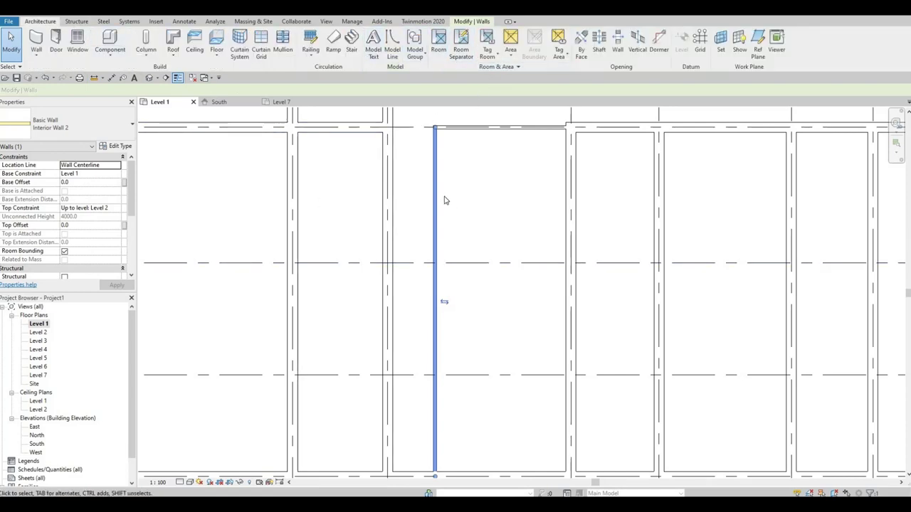
pyautogui.click(442, 171)
pyautogui.click(435, 171)
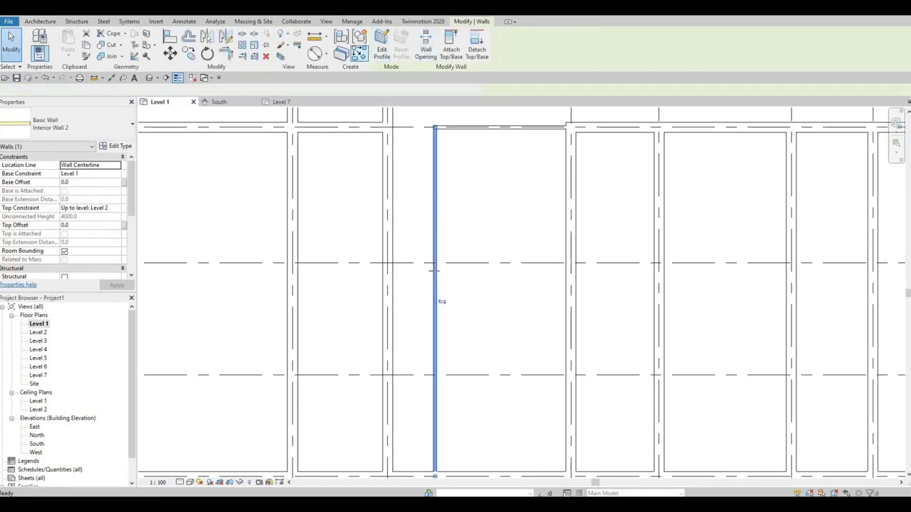
# With CS, draw two horizontal Interior Wall 2 cross walls spanning the bay's side walls
pyautogui.press('c')
pyautogui.press('s')
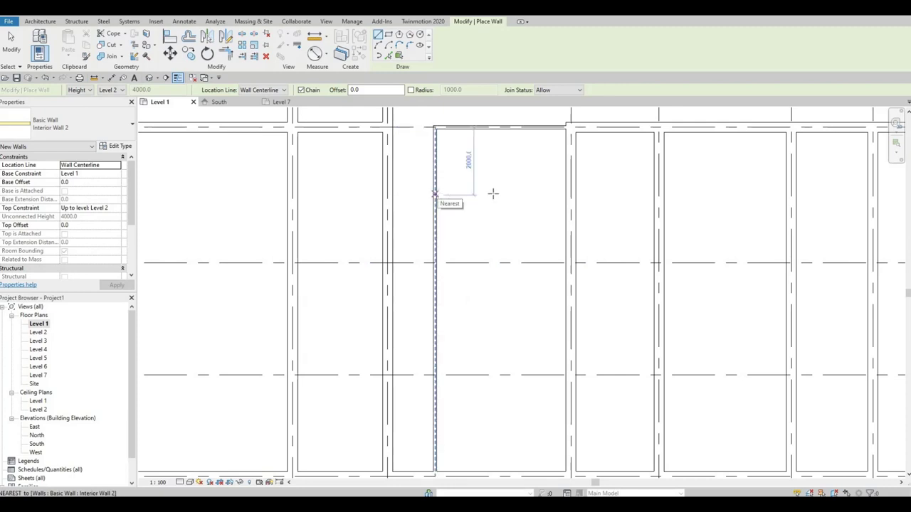
pyautogui.click(435, 194)
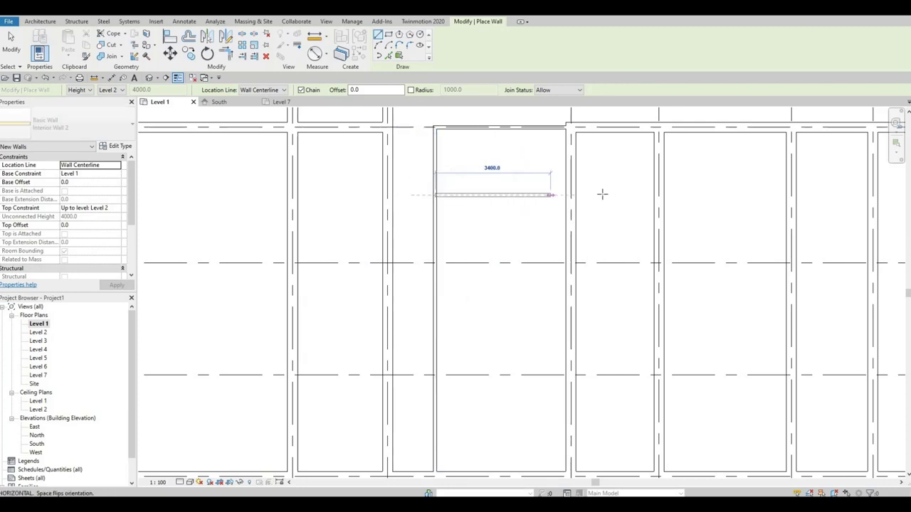
pyautogui.click(515, 254)
pyautogui.press('Escape')
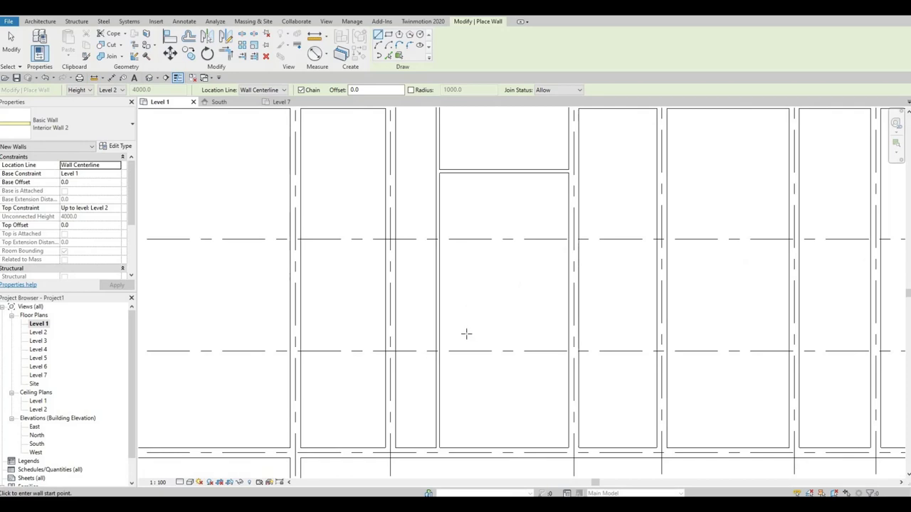
pyautogui.moveTo(476, 305); pyautogui.dragTo(483, 267, button='middle')
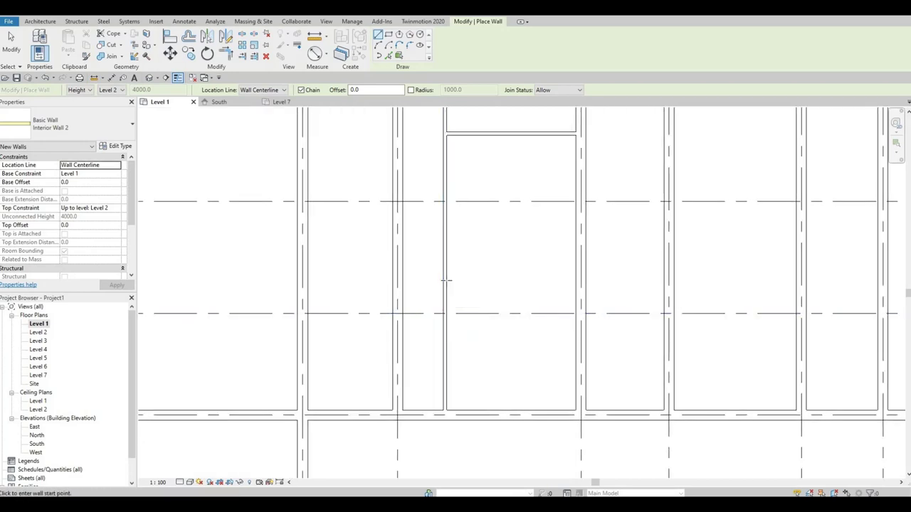
pyautogui.click(445, 278)
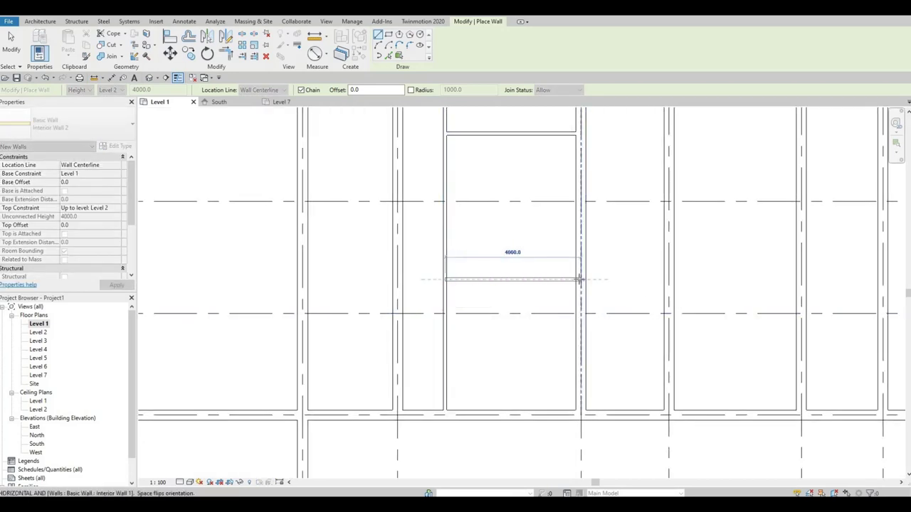
pyautogui.click(579, 279)
pyautogui.press('Escape')
pyautogui.press('Escape')
# Align the compartment's top wall with the adjoining wall line using AL
pyautogui.scroll(1, 543, 305)
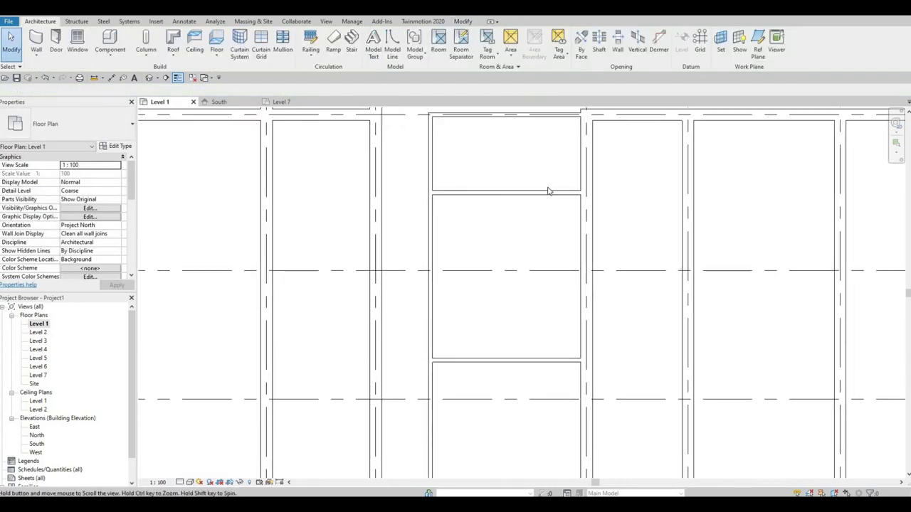
pyautogui.scroll(-1, 545, 186)
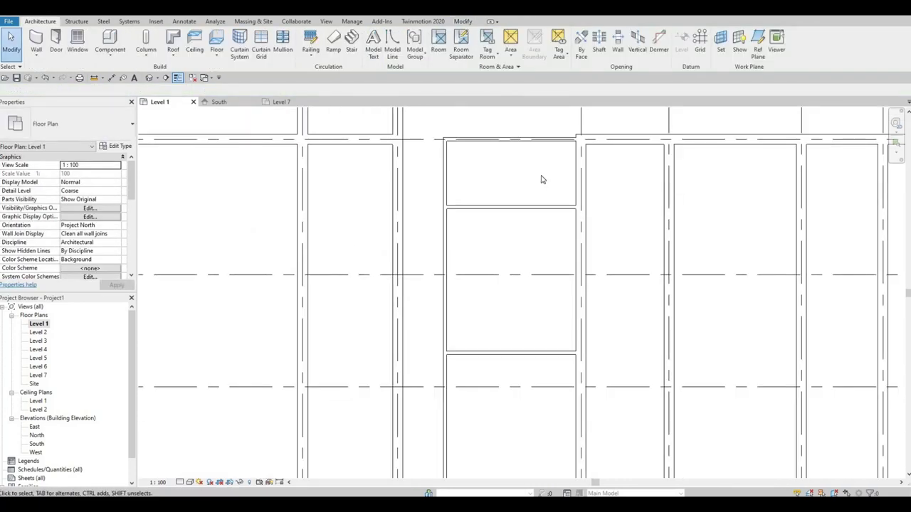
pyautogui.press('a')
pyautogui.press('l')
pyautogui.click(567, 136)
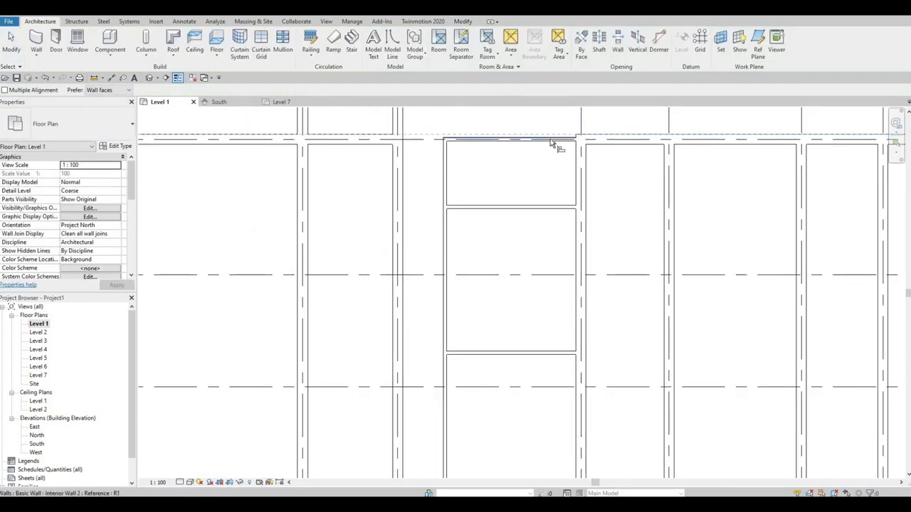
pyautogui.click(550, 140)
pyautogui.press('Escape')
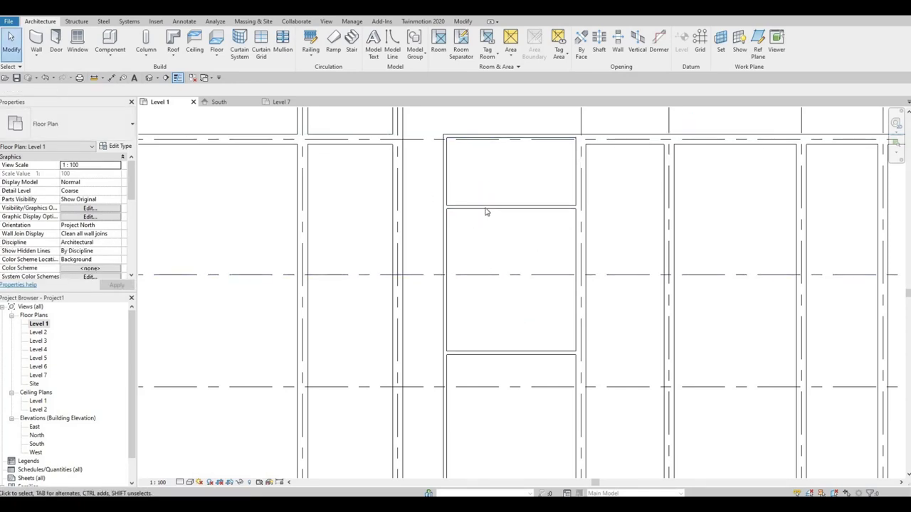
# Zoom the Level 1 plan to centre the lift shaft walls
pyautogui.scroll(-2, 491, 228)
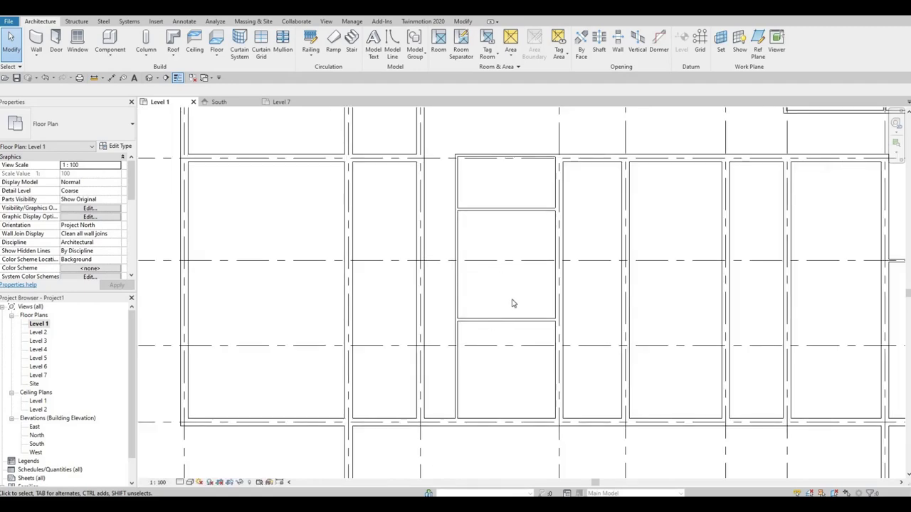
pyautogui.keyDown('ctrl'); pyautogui.scroll(-3, 523, 281); pyautogui.keyUp('ctrl')
pyautogui.keyDown('ctrl'); pyautogui.scroll(-1, 527, 270); pyautogui.keyUp('ctrl')
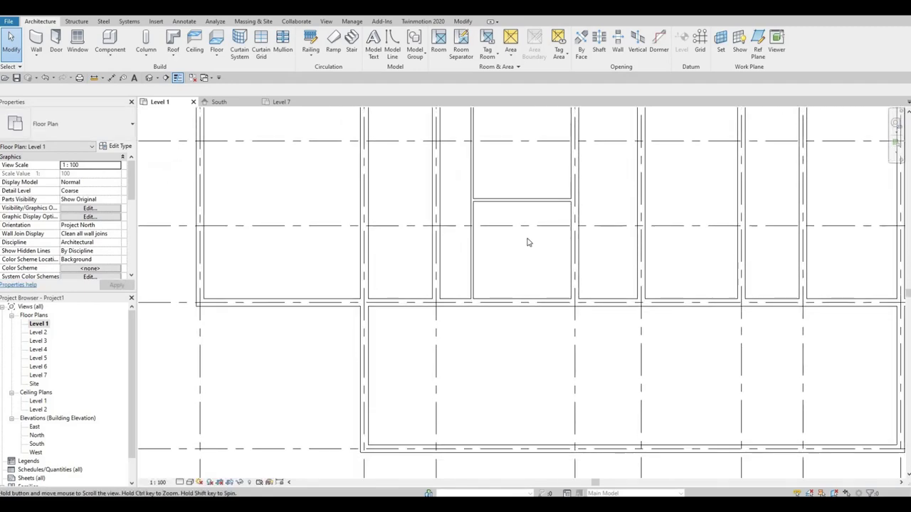
pyautogui.keyDown('ctrl'); pyautogui.scroll(2, 524, 292); pyautogui.keyUp('ctrl')
pyautogui.scroll(-1, 524, 280)
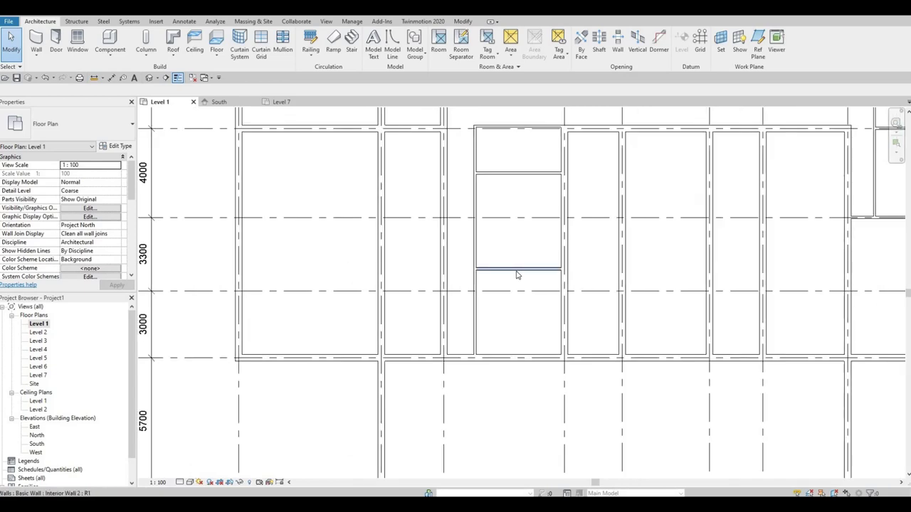
# Reposition the lower cross partition by changing its 4000 dimension to 4150
pyautogui.click(519, 270)
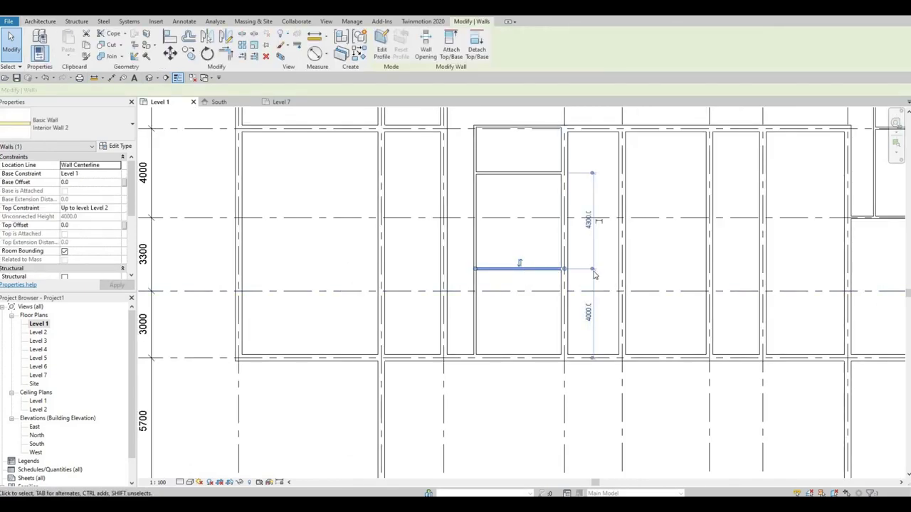
pyautogui.click(576, 318)
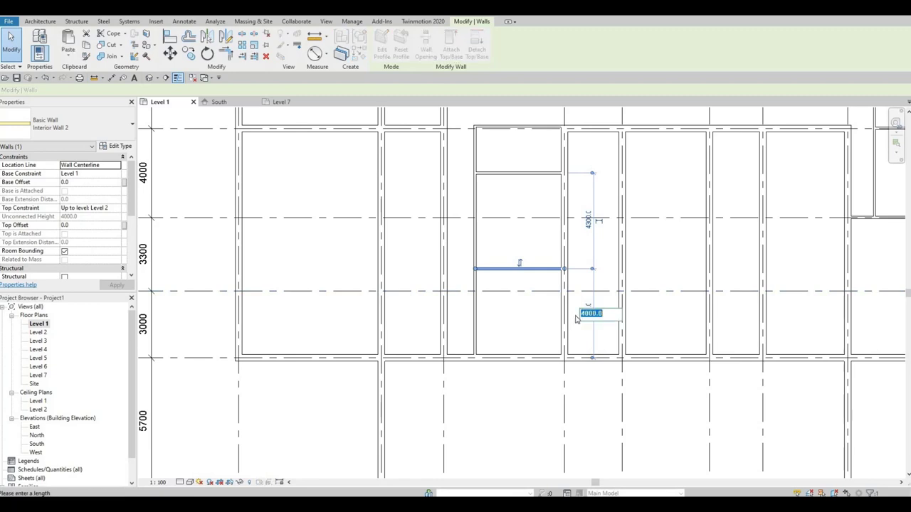
pyautogui.write('4150')
pyautogui.press('Return')
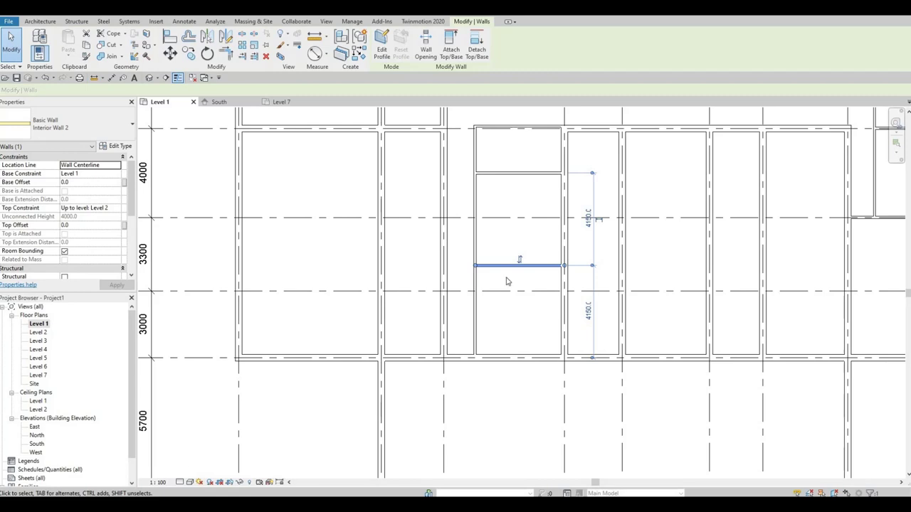
pyautogui.click(534, 296)
pyautogui.moveTo(535, 296); pyautogui.dragTo(519, 362, button='middle')
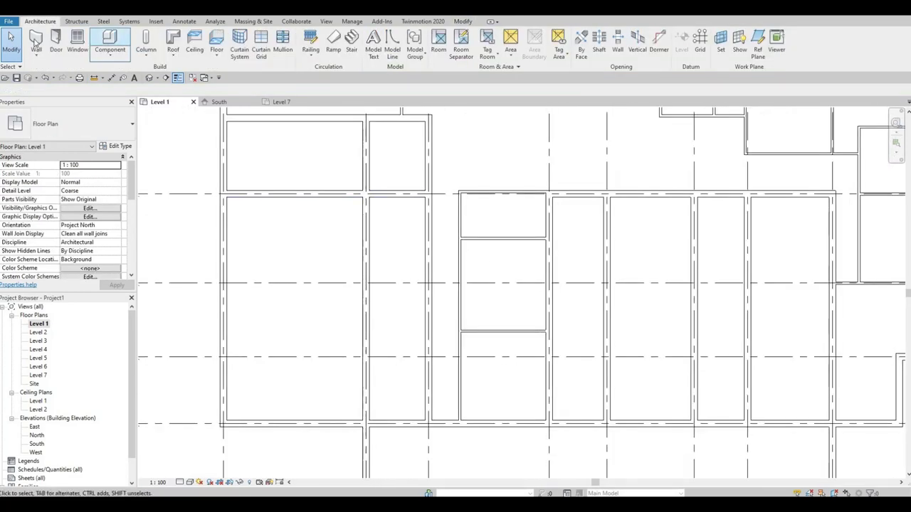
# Duplicate the current wall type as Interior Wall 3
pyautogui.click(36, 40)
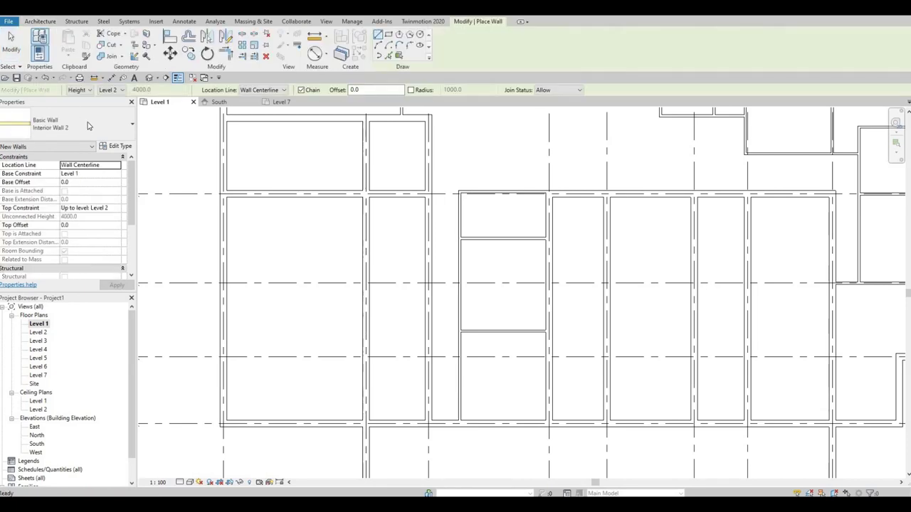
pyautogui.click(117, 146)
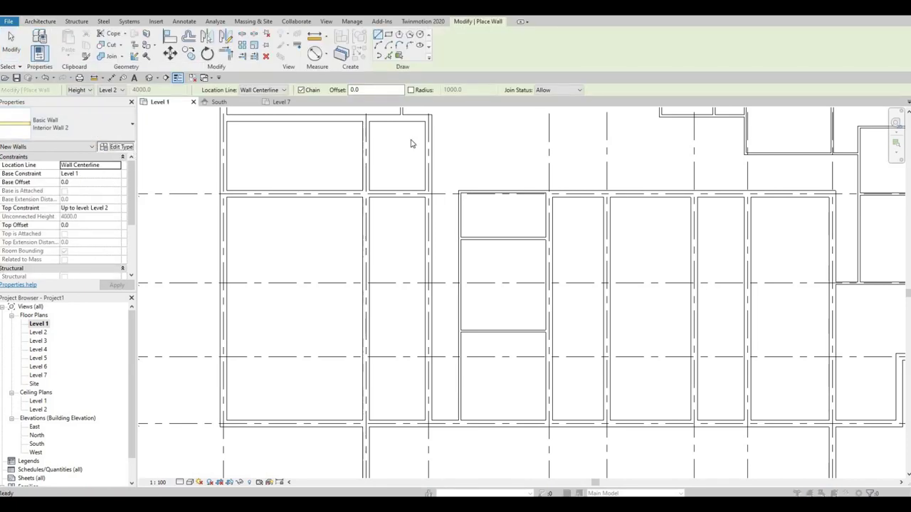
pyautogui.click(716, 181)
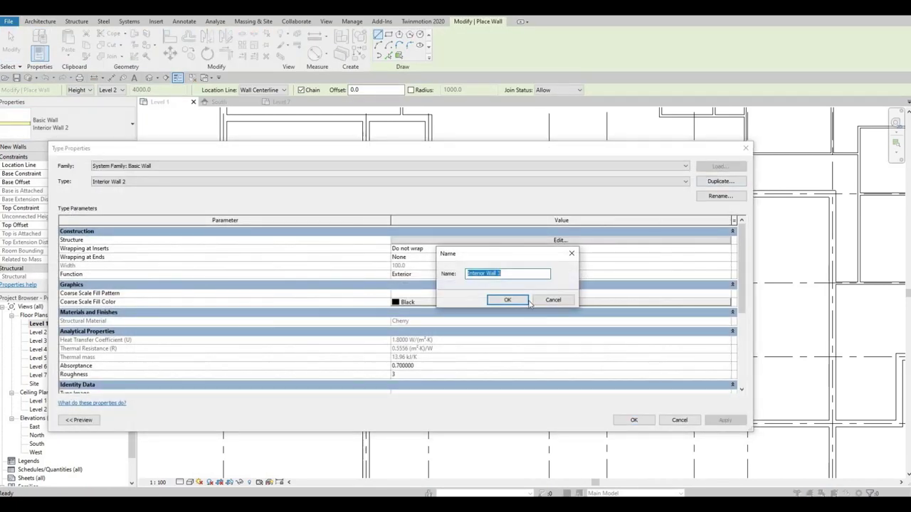
pyautogui.click(508, 300)
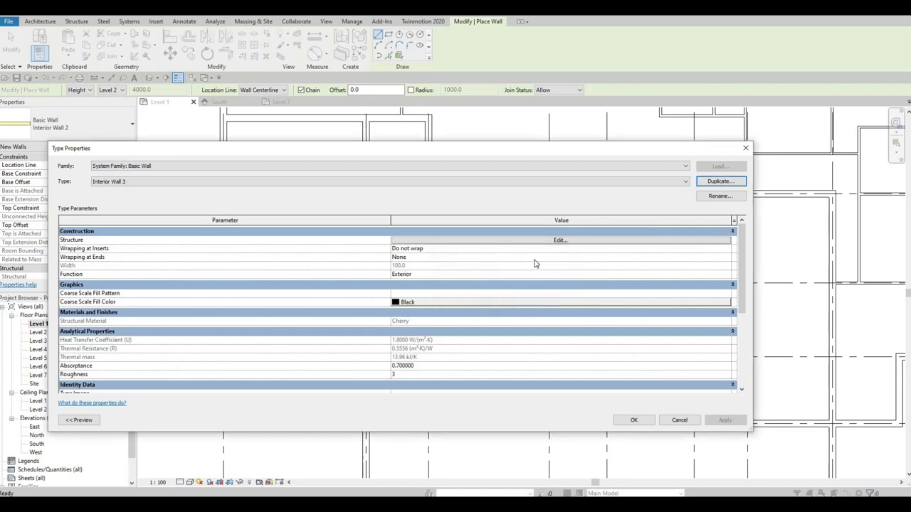
# Give Interior Wall 3 a 200 thick Concrete, Lightweight structure layer and apply it
pyautogui.click(548, 243)
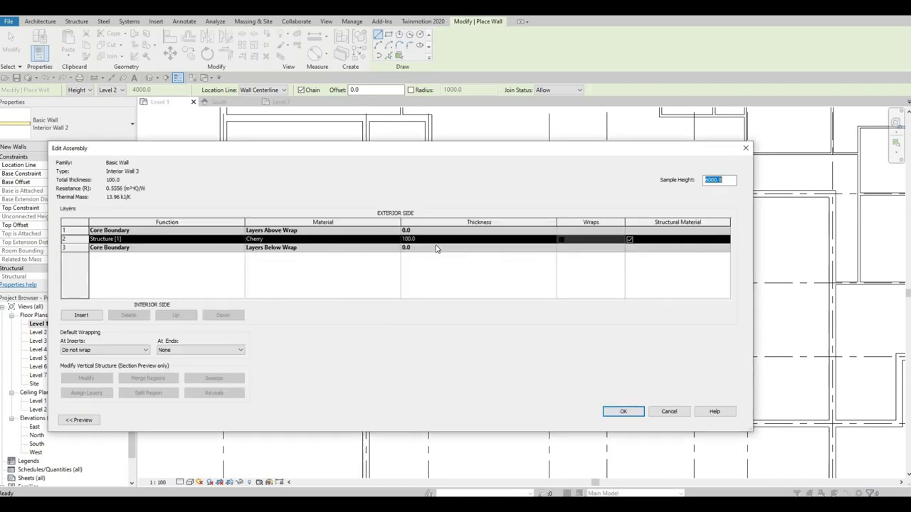
pyautogui.click(436, 242)
pyautogui.write('200')
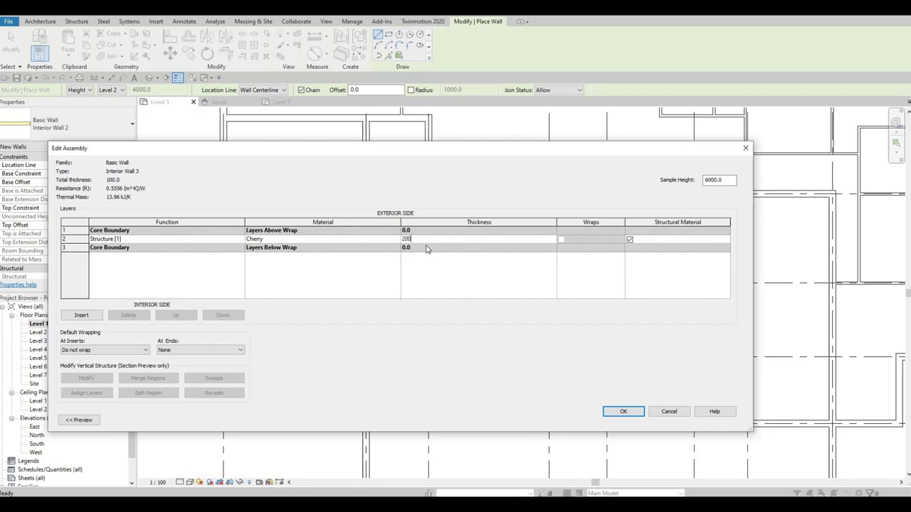
pyautogui.press('Tab')
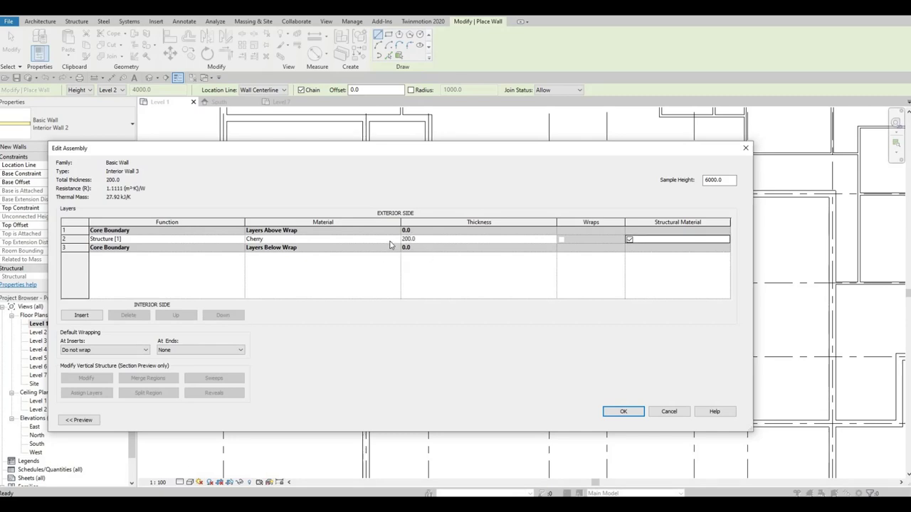
pyautogui.click(396, 243)
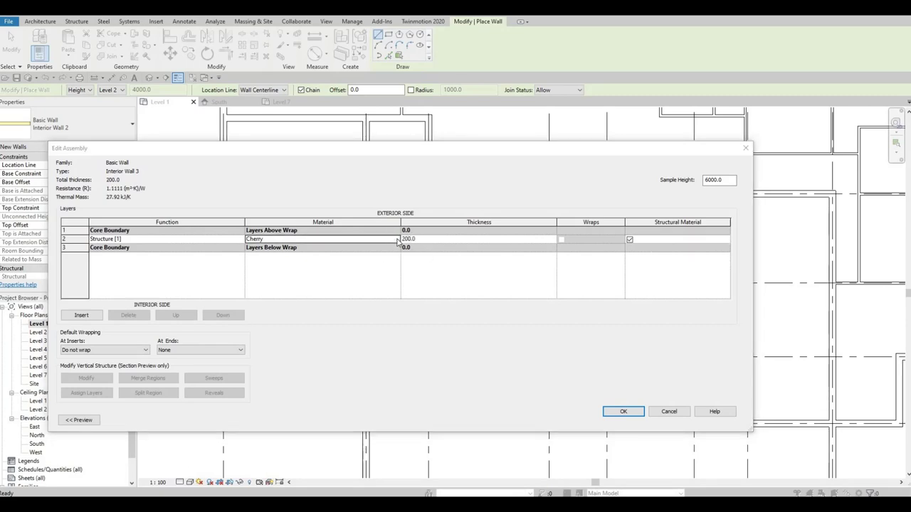
pyautogui.click(398, 239)
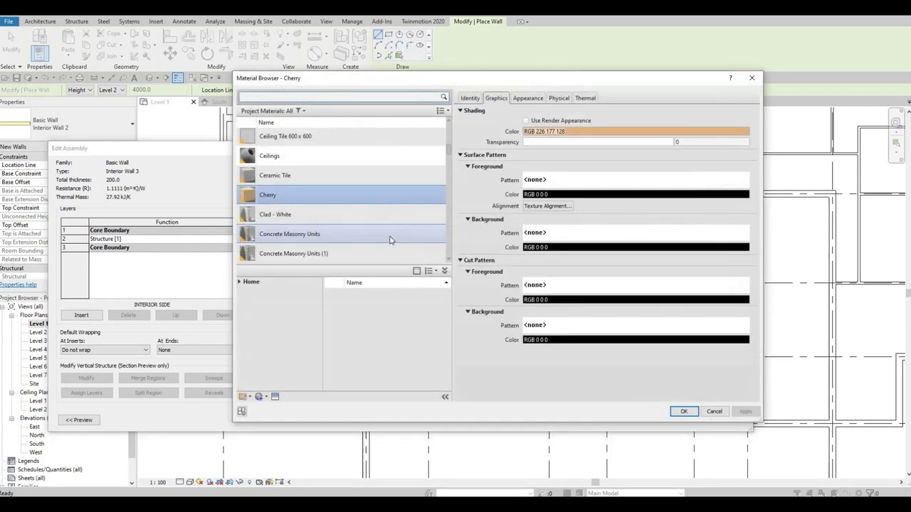
pyautogui.click(338, 240)
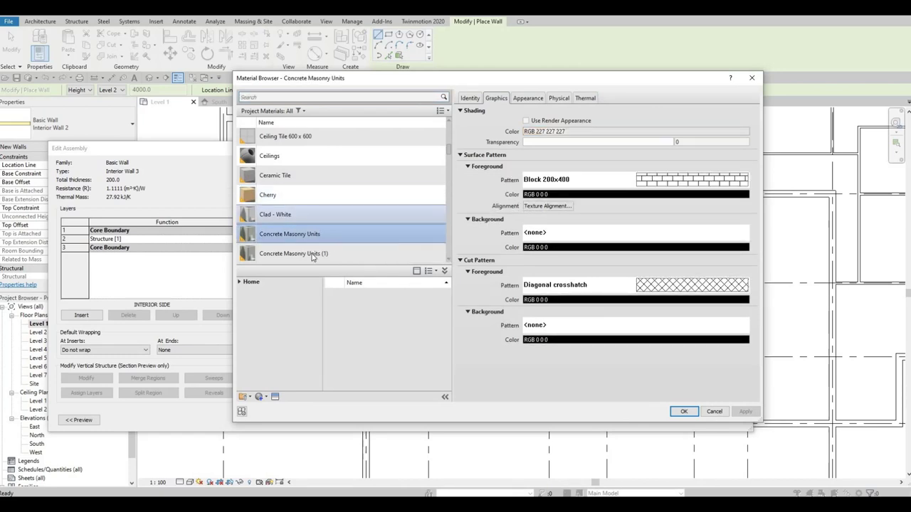
pyautogui.scroll(-2, 306, 242)
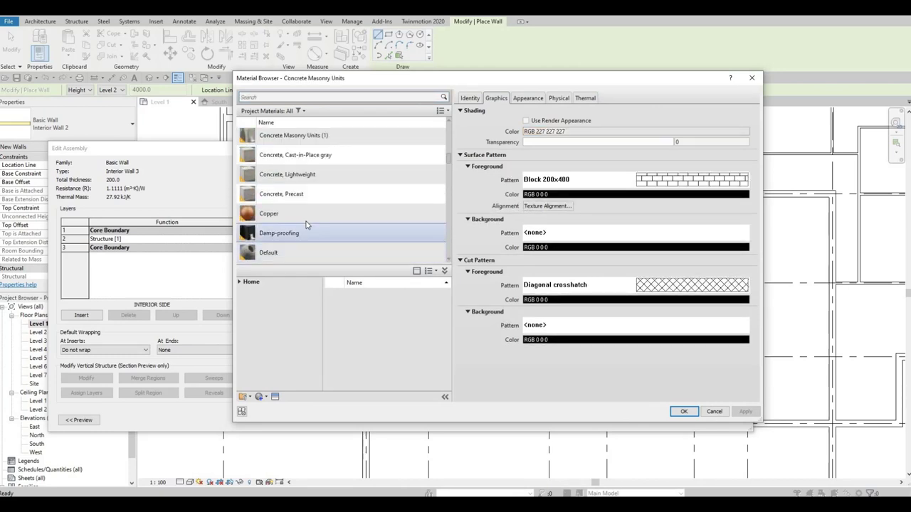
pyautogui.click(299, 177)
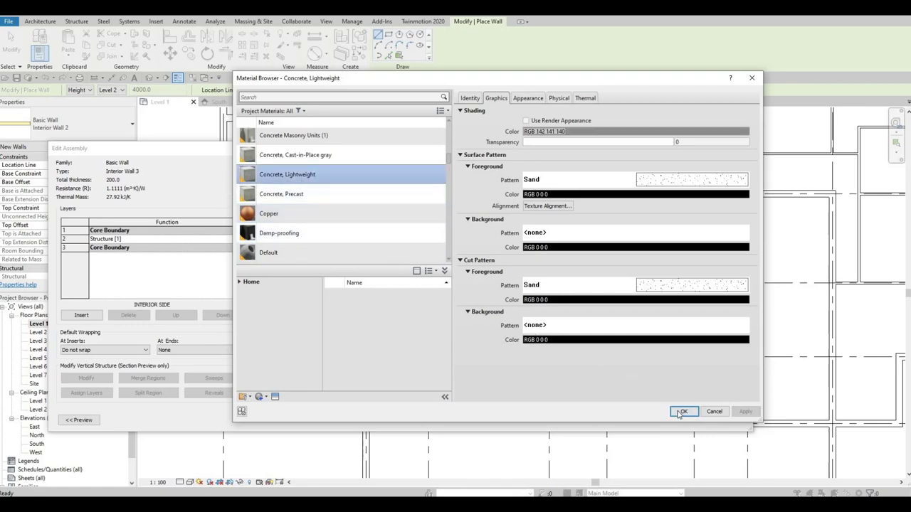
pyautogui.press('Return')
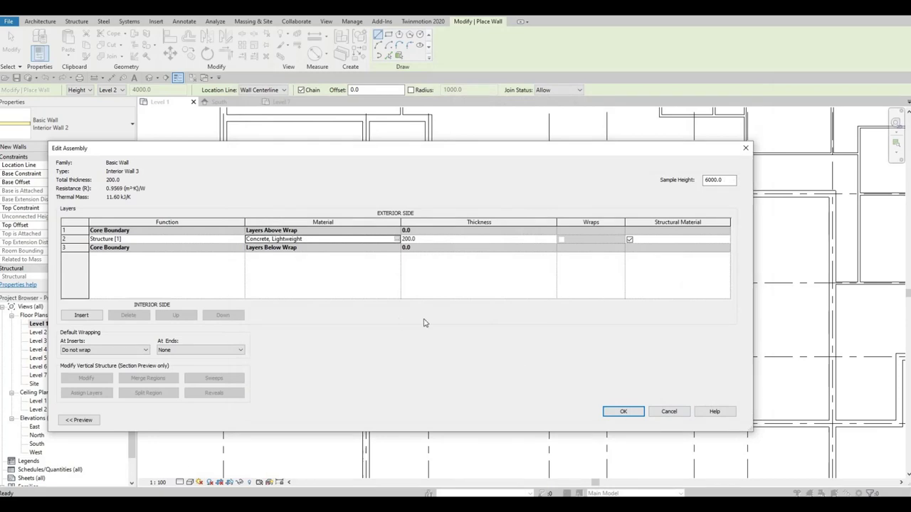
pyautogui.click(622, 412)
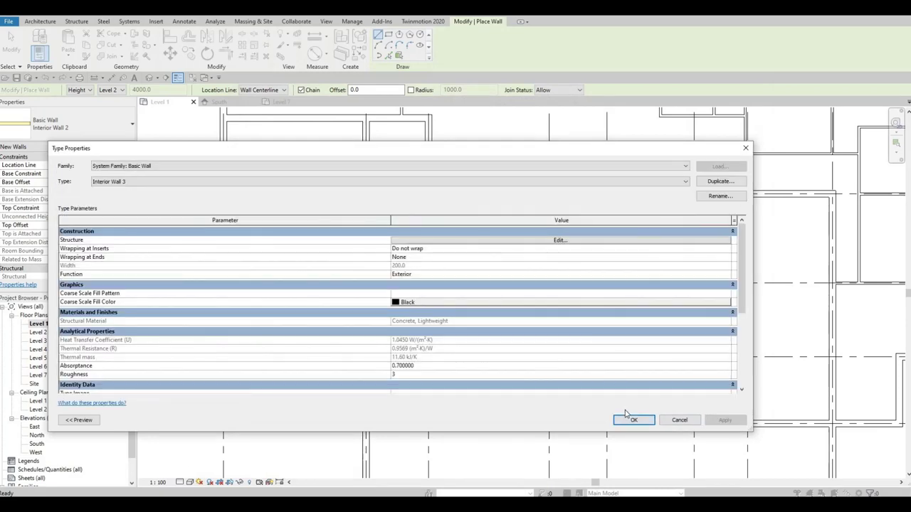
pyautogui.click(627, 419)
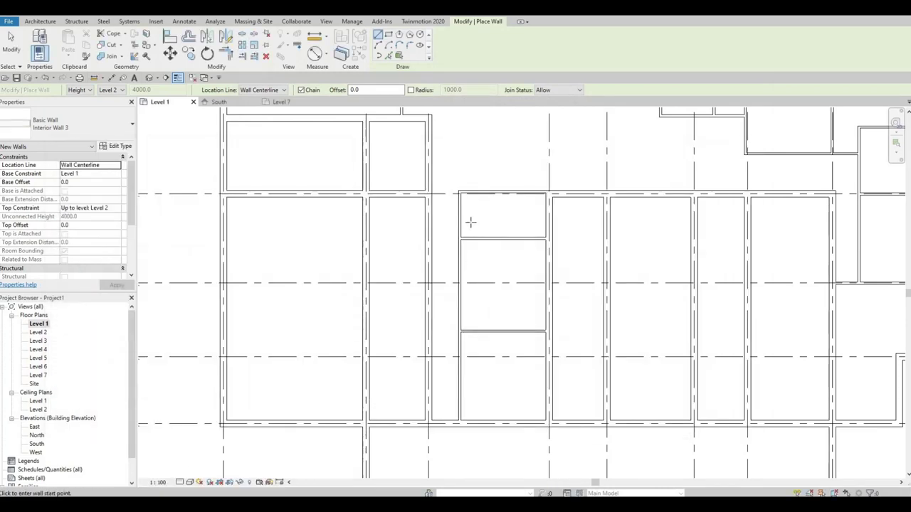
# Change the selected lift shaft partition walls to the Interior Wall 3 type
pyautogui.press('Escape')
pyautogui.press('Escape')
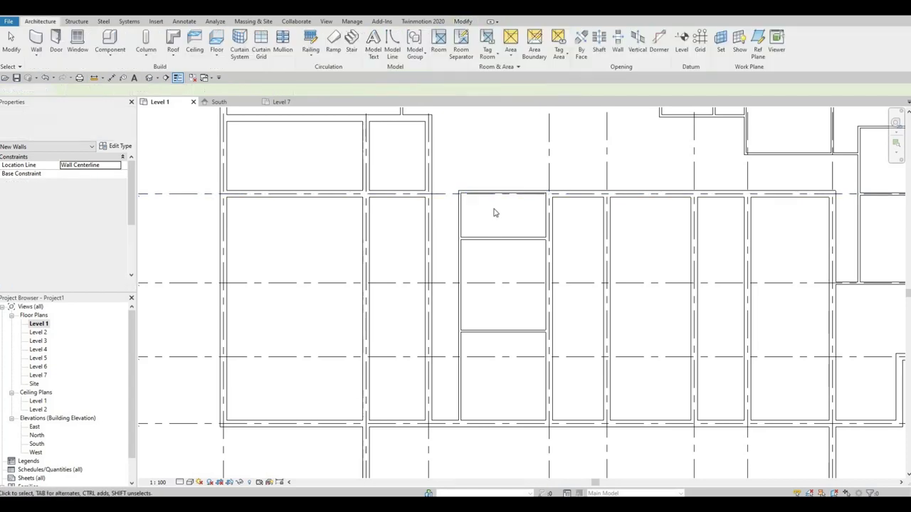
pyautogui.keyDown('ctrl'); pyautogui.click(458, 213); pyautogui.keyUp('ctrl')
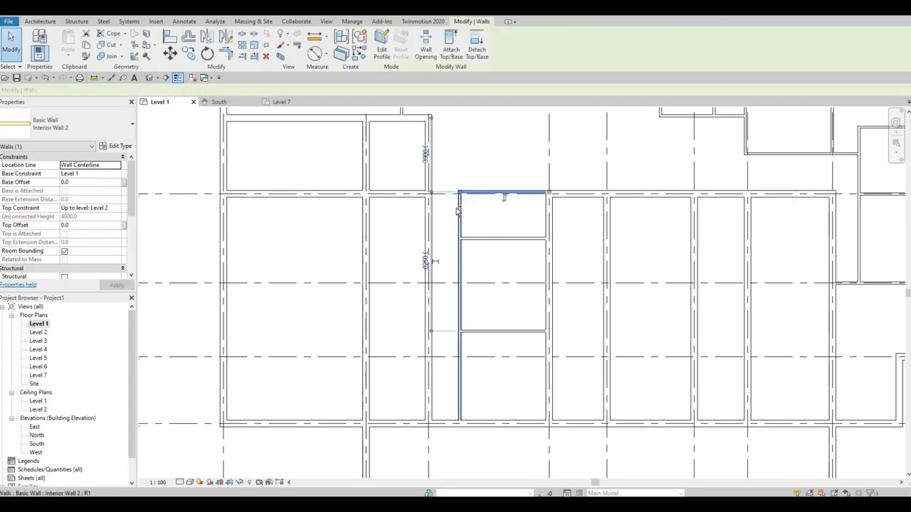
pyautogui.keyDown('ctrl'); pyautogui.click(486, 330); pyautogui.keyUp('ctrl')
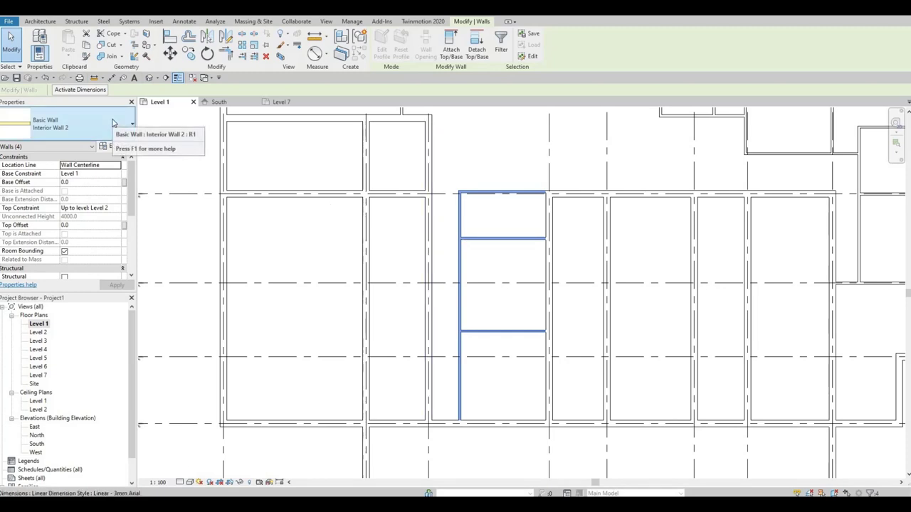
pyautogui.click(113, 124)
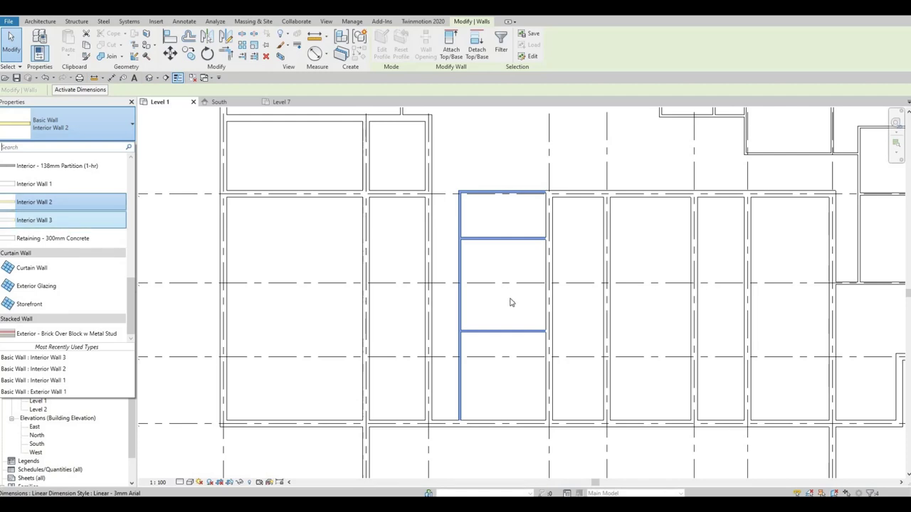
pyautogui.press('Return')
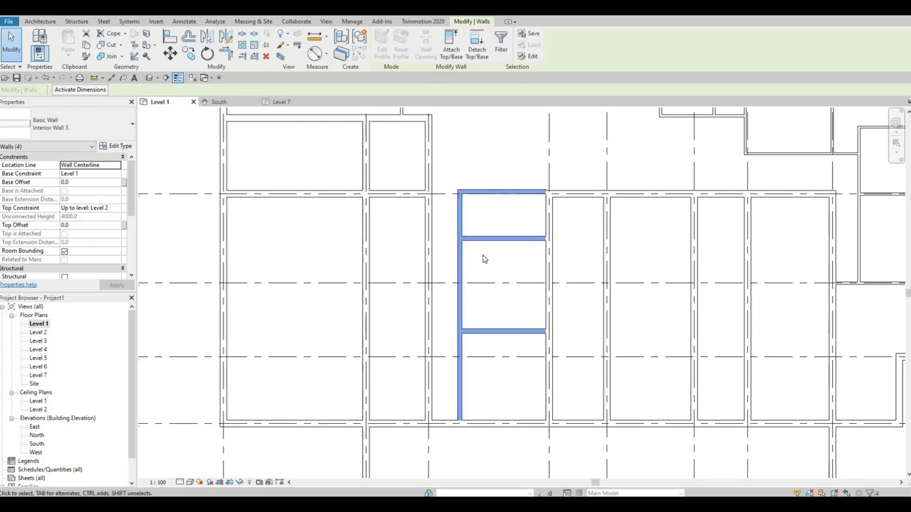
pyautogui.press('Escape')
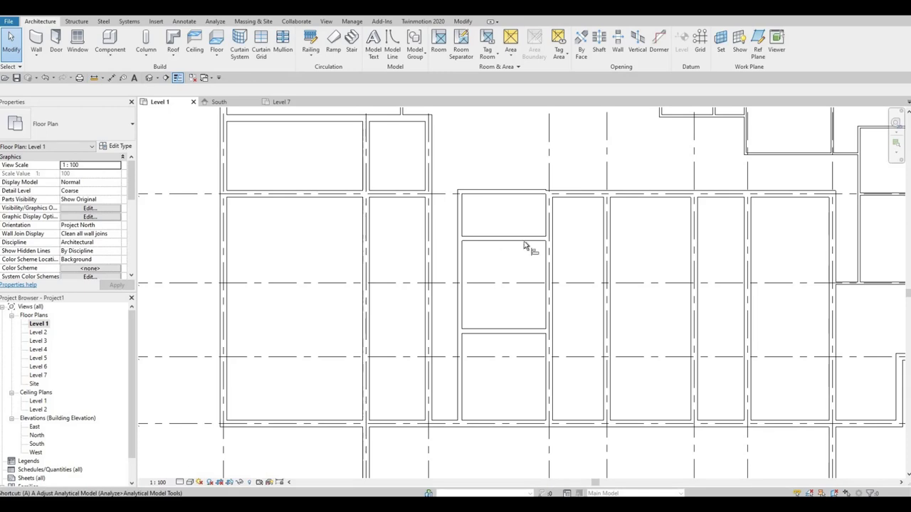
# Align the compartments' top wall to the grid D wall face, then zoom out over grids B to G
pyautogui.press('a')
pyautogui.press('l')
pyautogui.scroll(3, 566, 210)
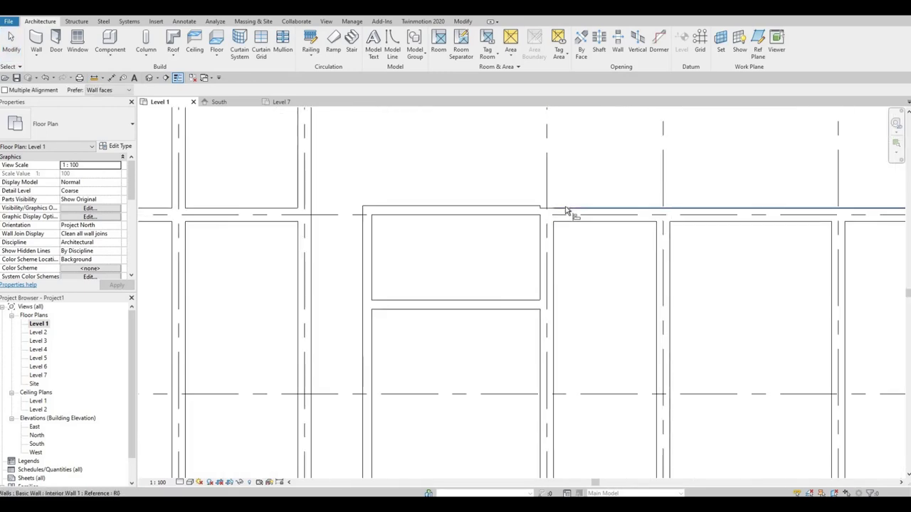
pyautogui.click(525, 209)
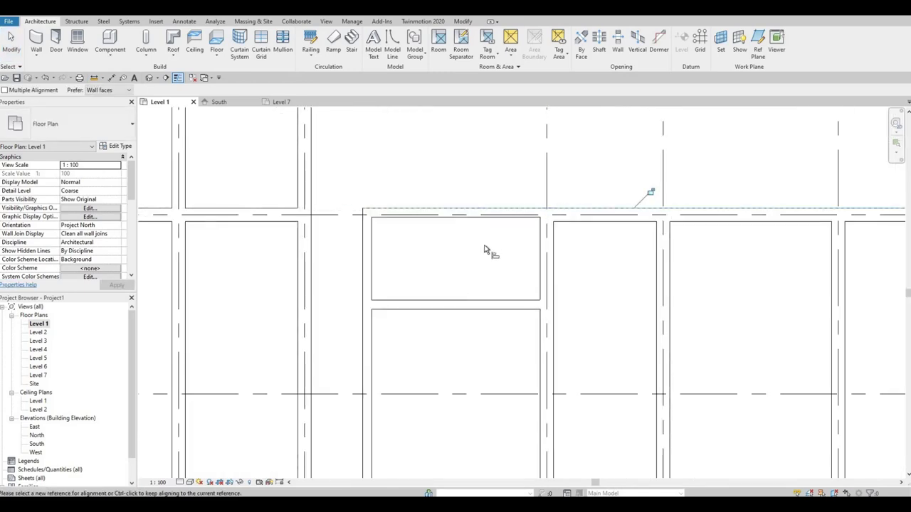
pyautogui.scroll(-2, 498, 285)
pyautogui.scroll(-1, 512, 257)
pyautogui.press('Escape')
pyautogui.press('Escape')
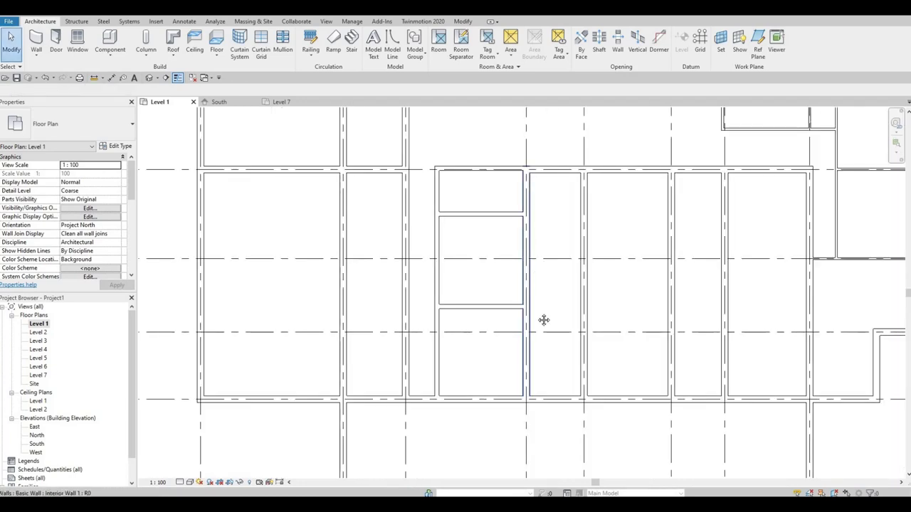
pyautogui.scroll(-2, 543, 320)
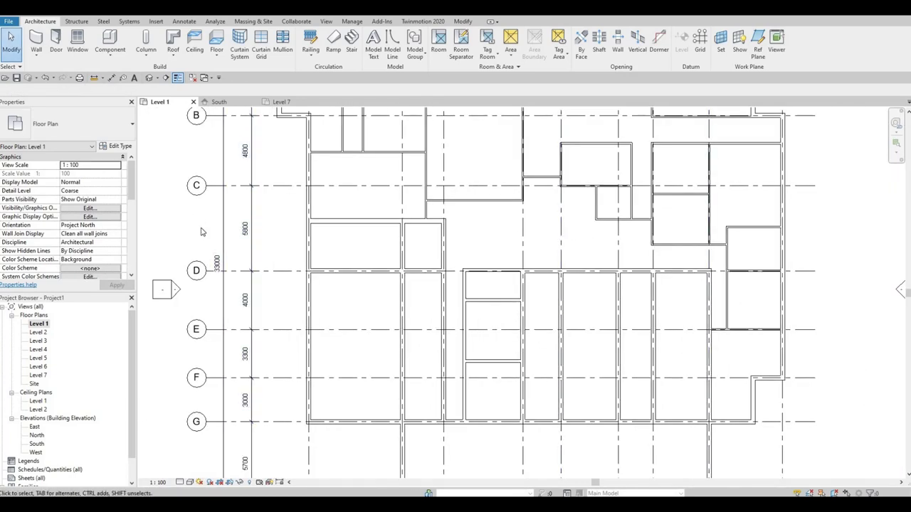
# Start the Door tool with the M_Single-Flush 0762 x 2032mm type
pyautogui.click(57, 40)
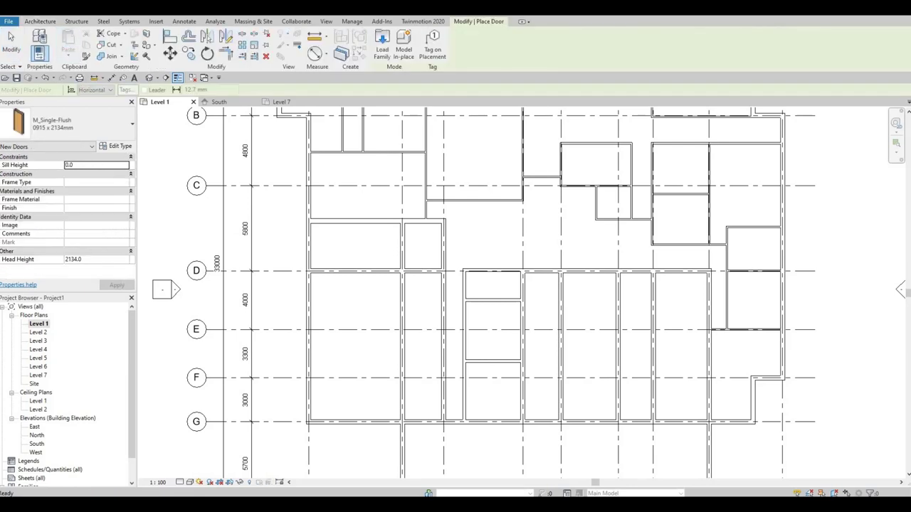
pyautogui.click(100, 128)
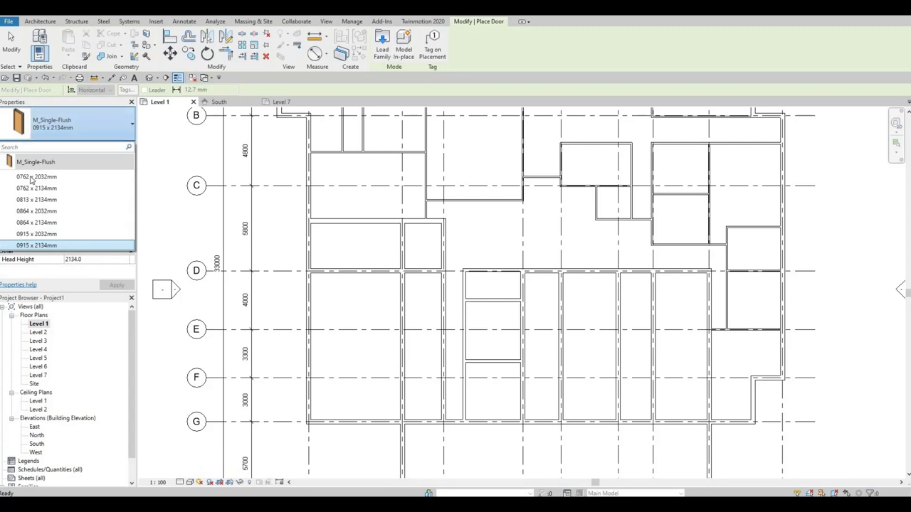
pyautogui.click(42, 176)
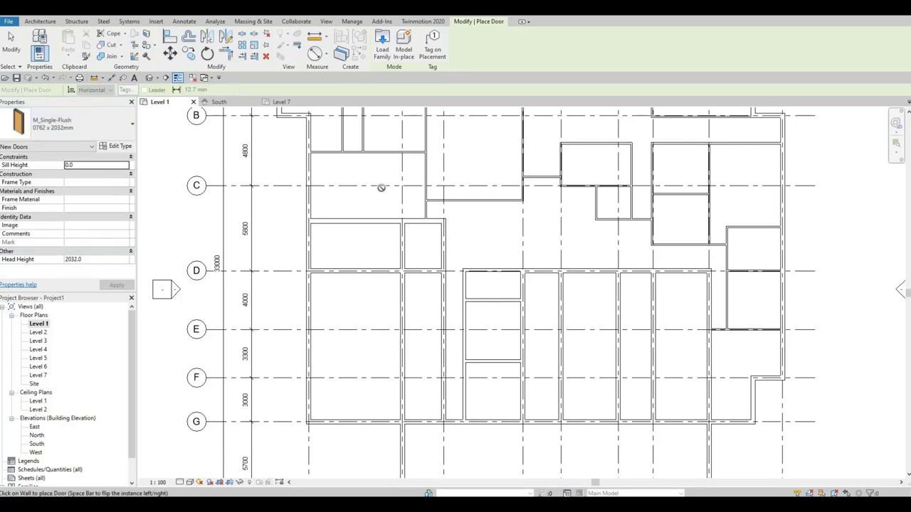
pyautogui.moveTo(428, 251); pyautogui.dragTo(326, 248, button='middle')
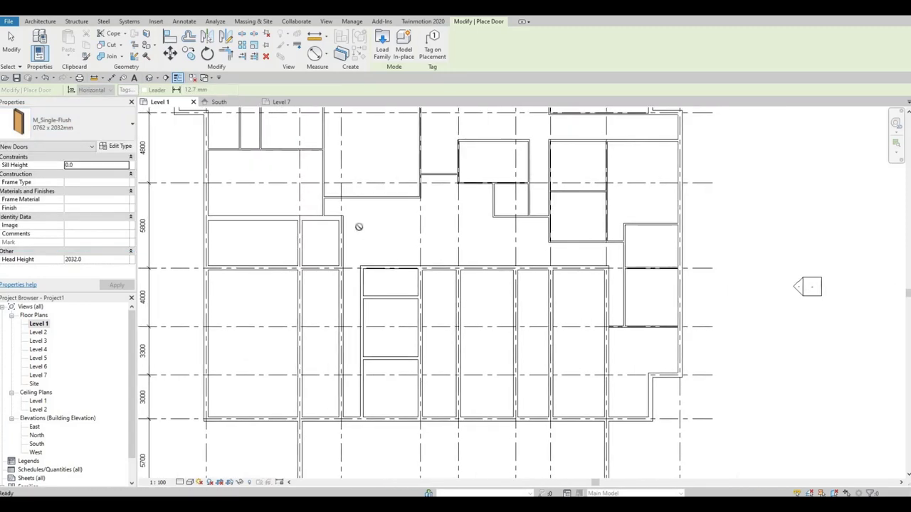
pyautogui.click(64, 129)
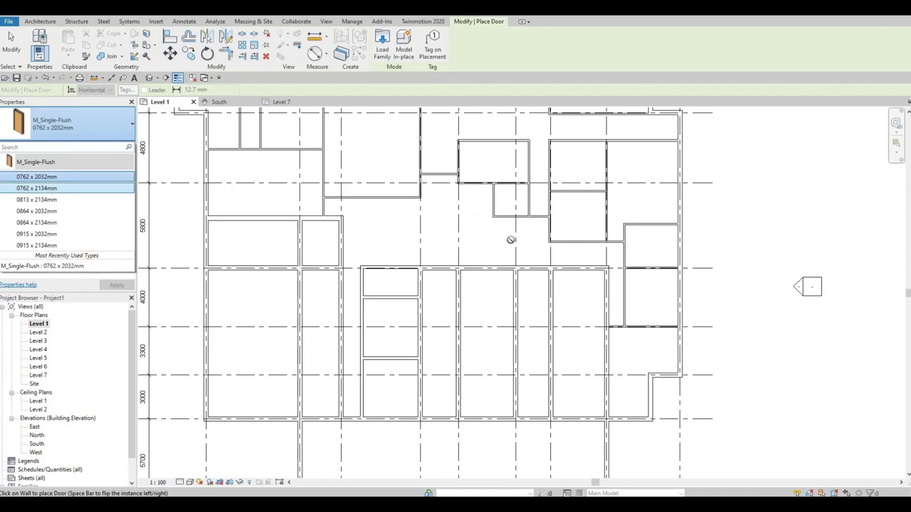
# Place a single-flush door in the first partition wall and flip its swing
pyautogui.moveTo(523, 278); pyautogui.dragTo(463, 210, button='middle')
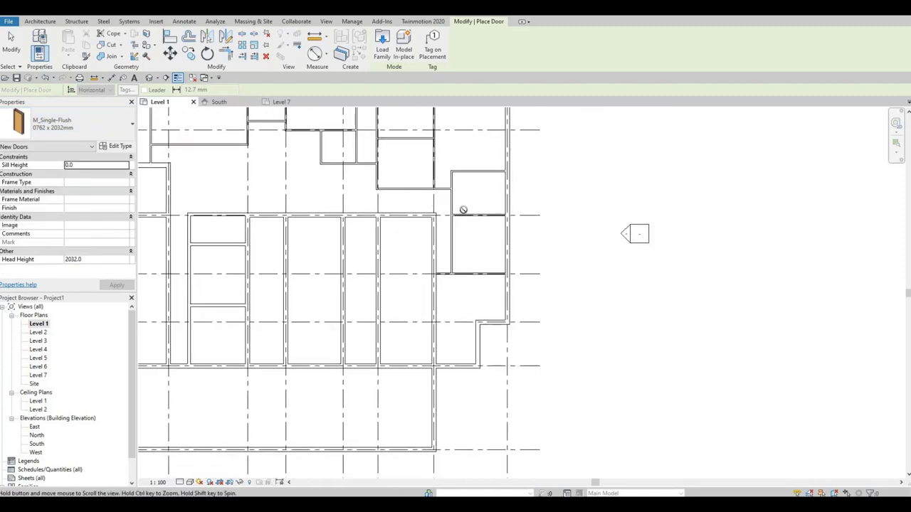
pyautogui.scroll(2, 458, 209)
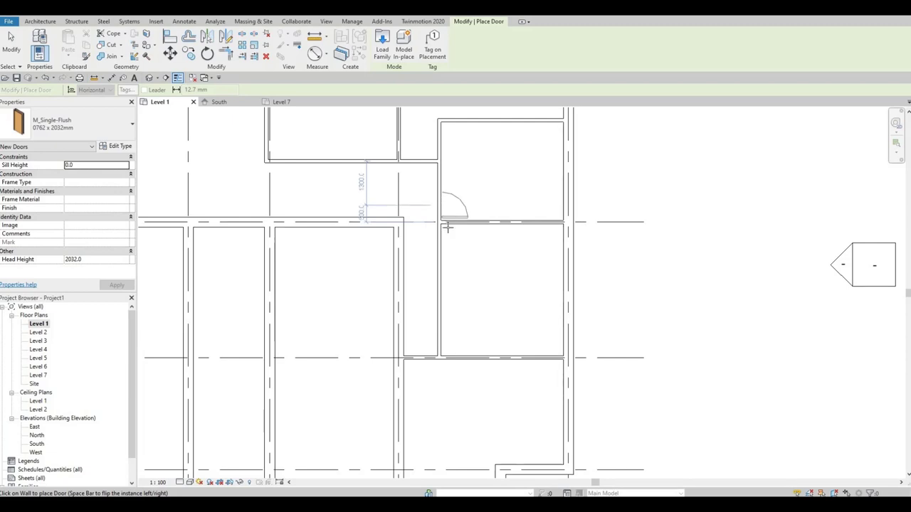
pyautogui.click(447, 227)
pyautogui.scroll(2, 445, 234)
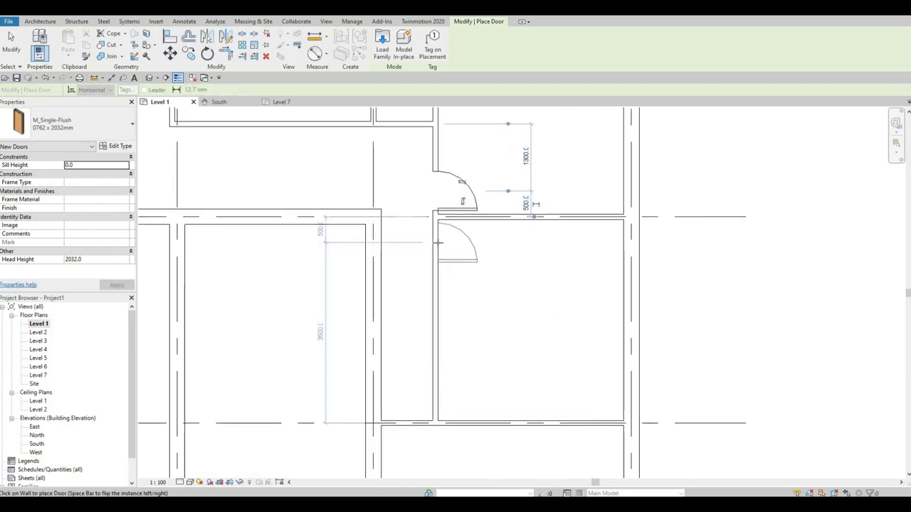
pyautogui.press('space')
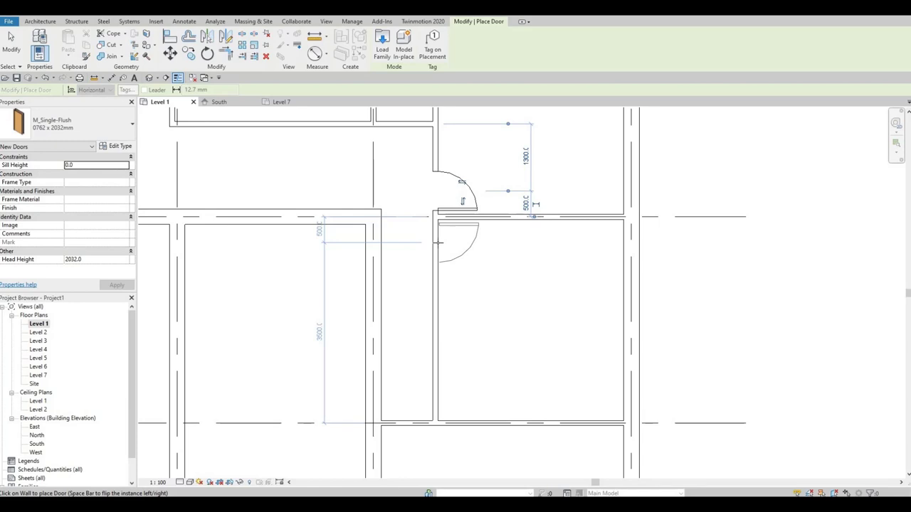
# Move over to the next partition wall and flip the door's hinge side
pyautogui.scroll(-2, 437, 246)
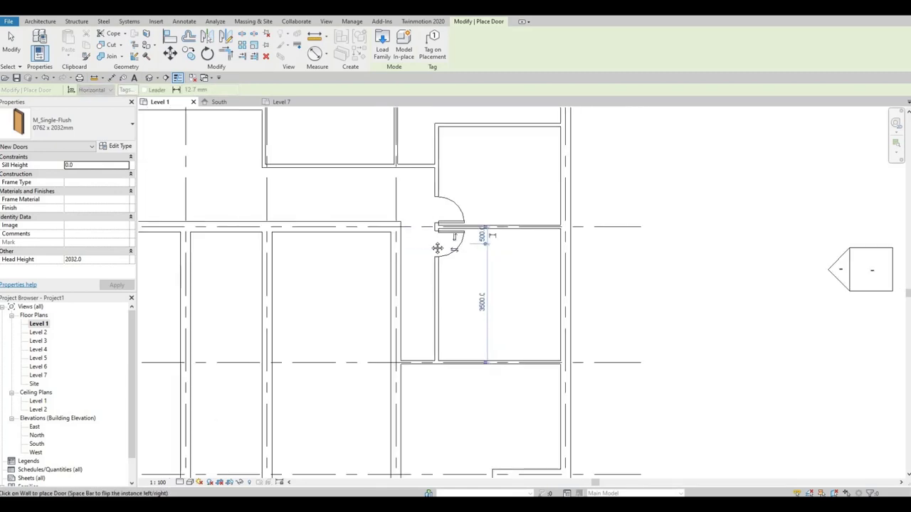
pyautogui.moveTo(419, 362); pyautogui.dragTo(431, 265, button='middle')
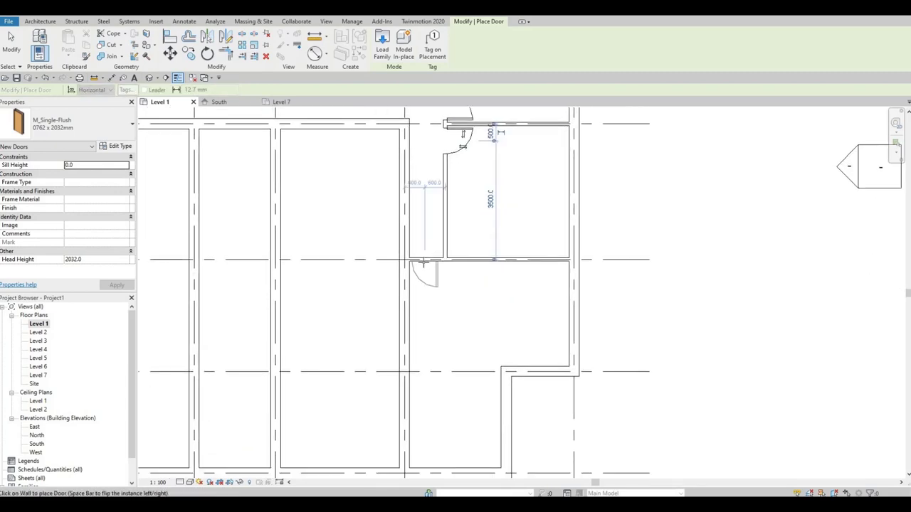
pyautogui.scroll(2, 423, 263)
pyautogui.press('space')
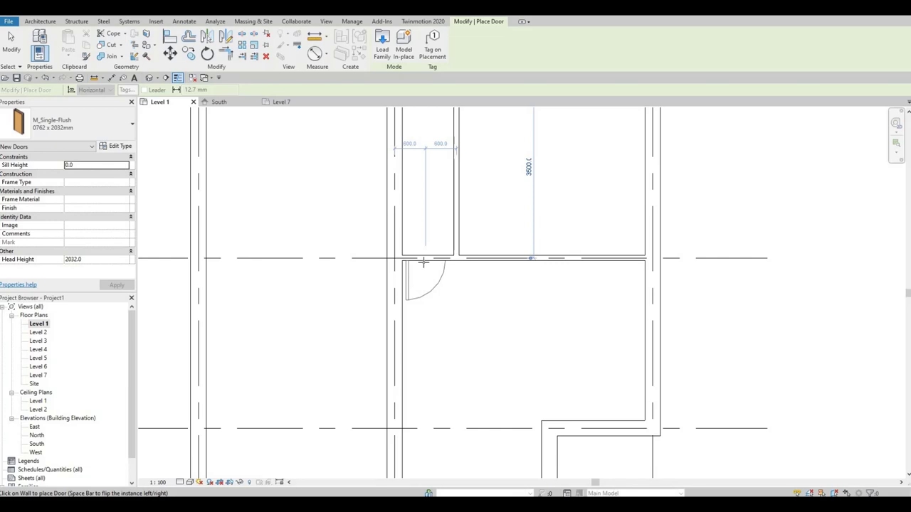
# Place the second single-flush door in the partition wall, then bring the upper rooms into view
pyautogui.click(424, 246)
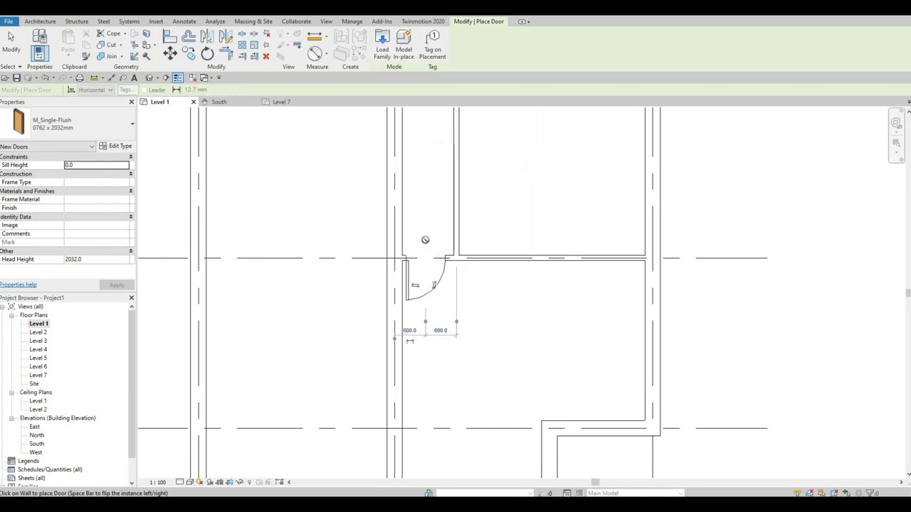
pyautogui.scroll(-3, 426, 245)
pyautogui.moveTo(486, 271); pyautogui.dragTo(465, 316, button='middle')
pyautogui.moveTo(324, 132); pyautogui.dragTo(400, 244, button='middle')
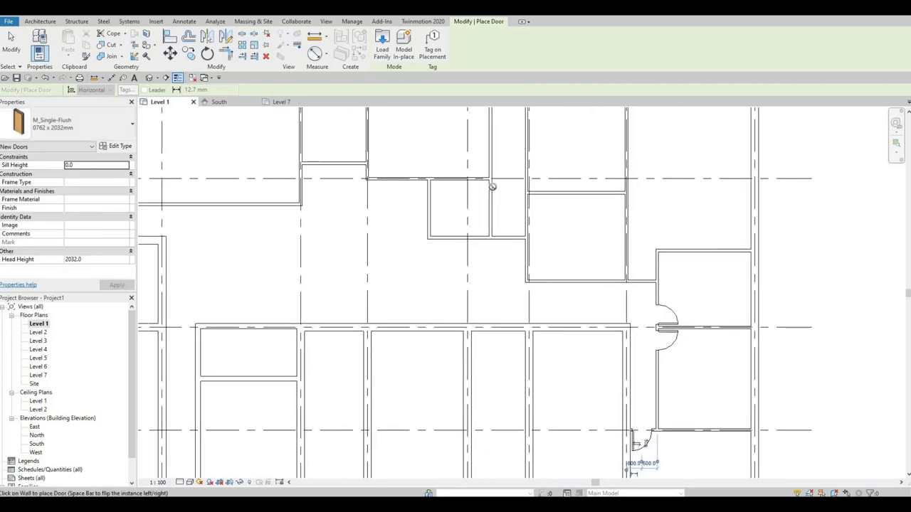
pyautogui.scroll(1, 491, 186)
pyautogui.scroll(3, 491, 186)
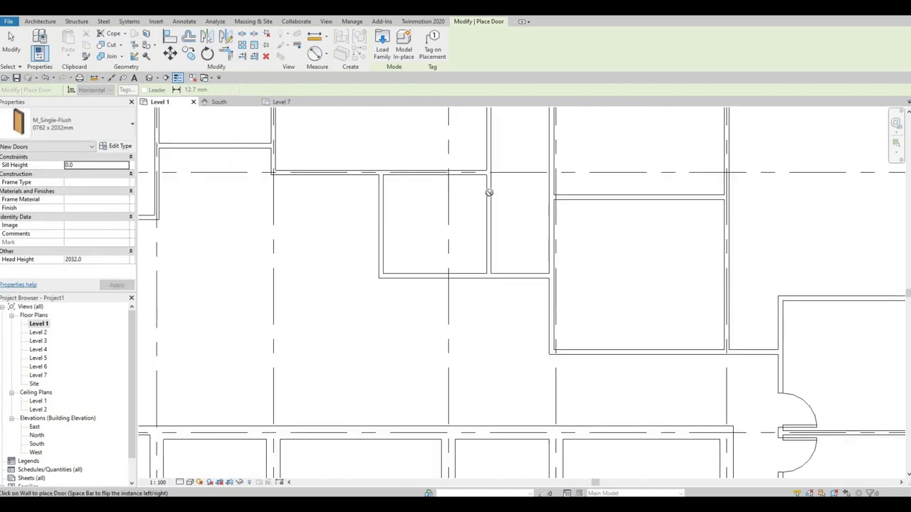
pyautogui.scroll(2, 498, 170)
pyautogui.scroll(1, 494, 177)
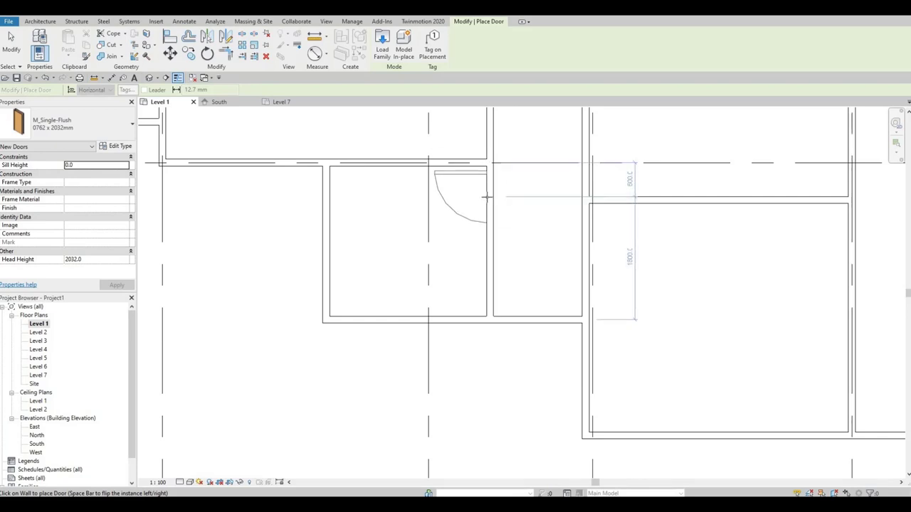
pyautogui.scroll(-1, 486, 198)
pyautogui.moveTo(487, 197); pyautogui.dragTo(481, 286, button='middle')
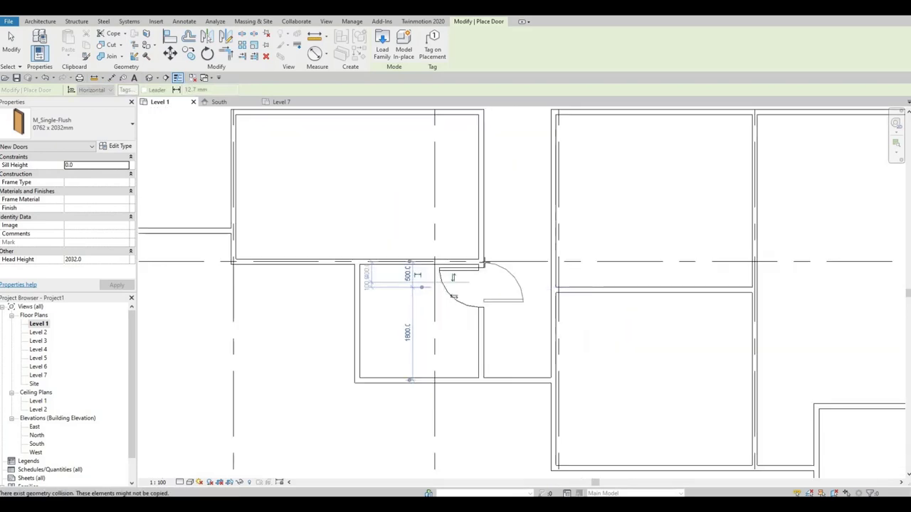
pyautogui.scroll(-1, 484, 263)
pyautogui.moveTo(468, 248); pyautogui.dragTo(467, 275, button='middle')
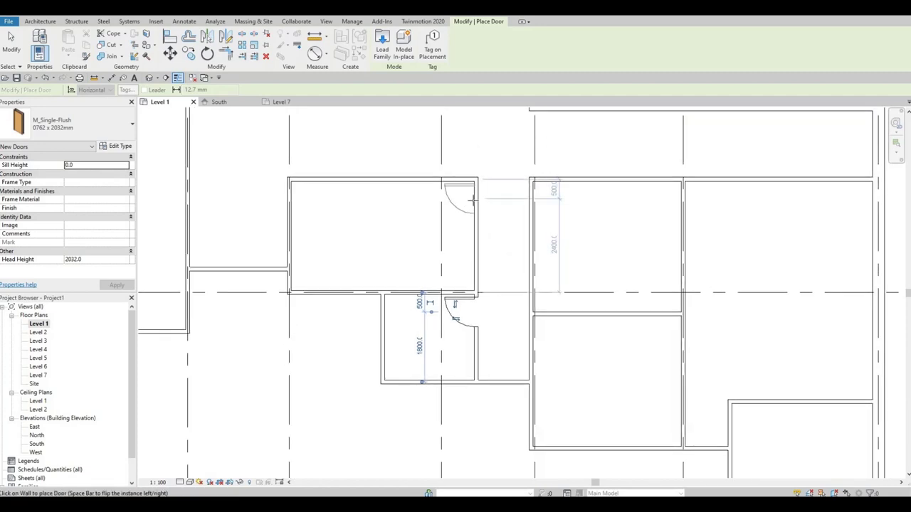
# Add doors to the upper room's right wall, the short wall (swinging upward) and the lower room
pyautogui.click(471, 201)
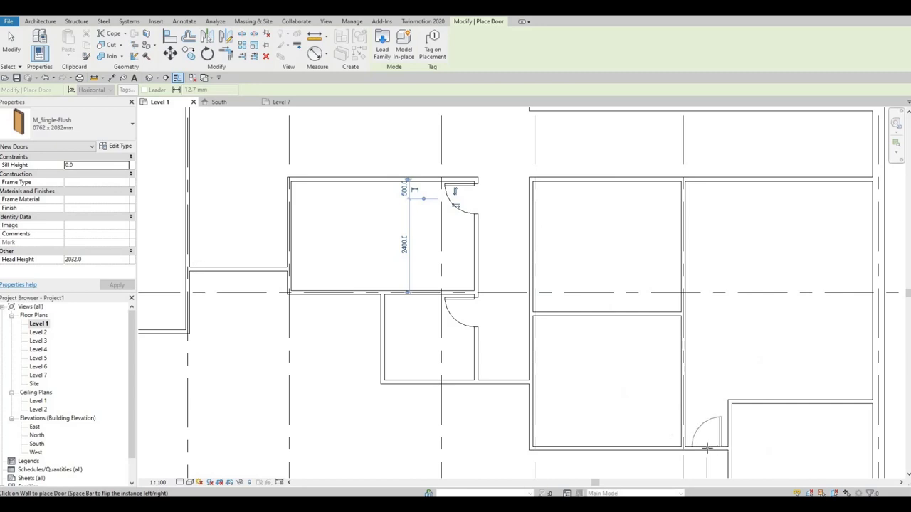
pyautogui.click(723, 430)
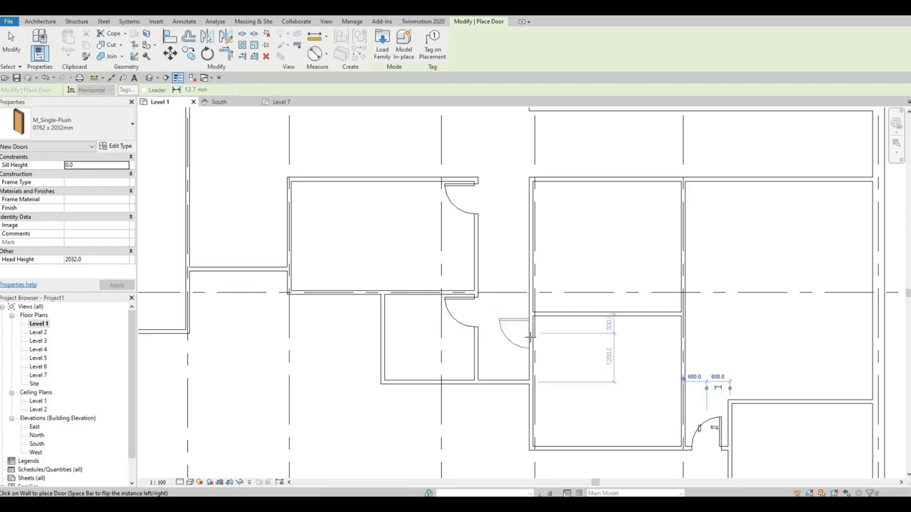
pyautogui.press('space')
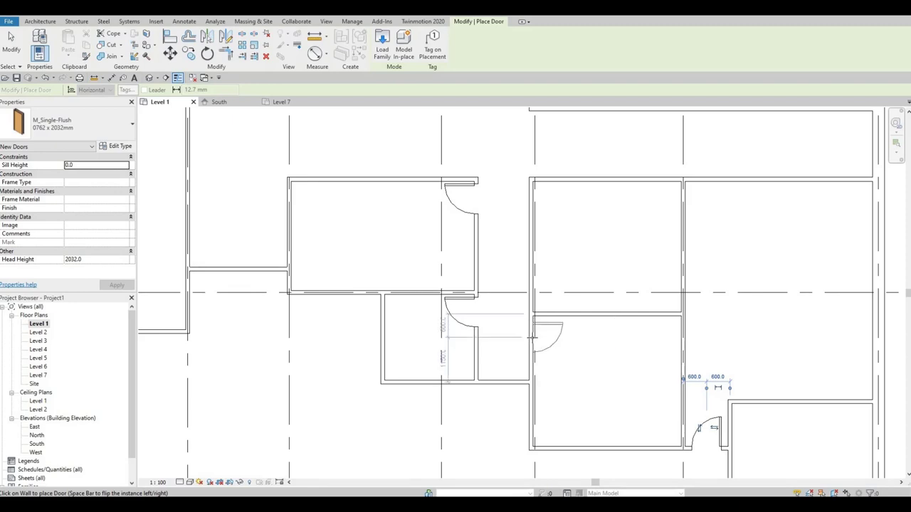
pyautogui.click(533, 332)
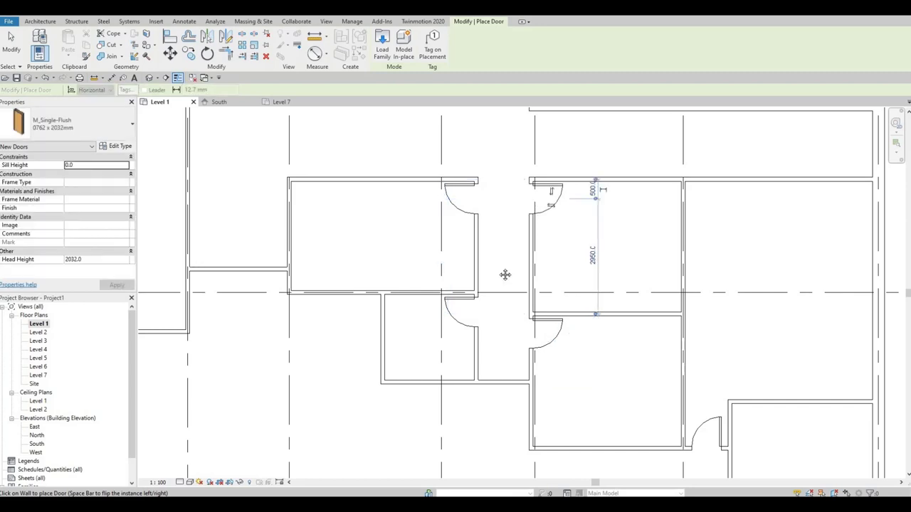
pyautogui.scroll(-2, 506, 299)
pyautogui.scroll(-2, 537, 281)
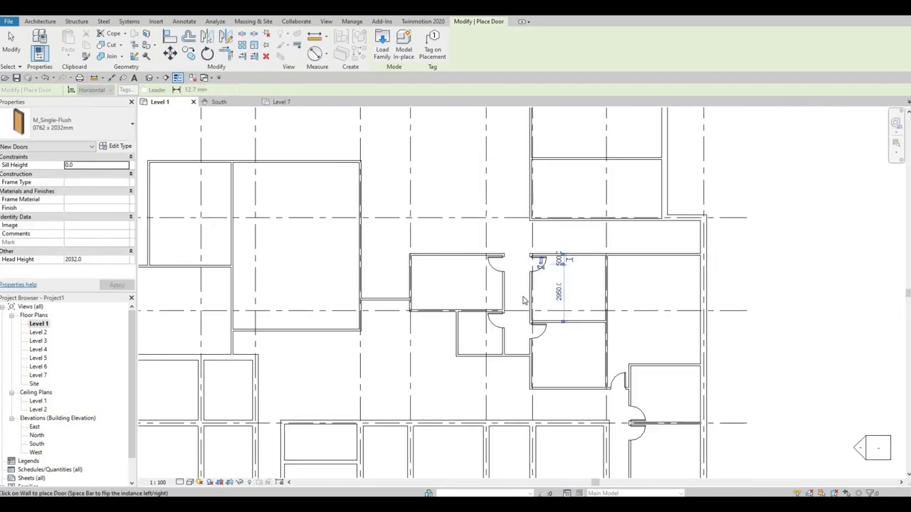
pyautogui.scroll(3, 523, 300)
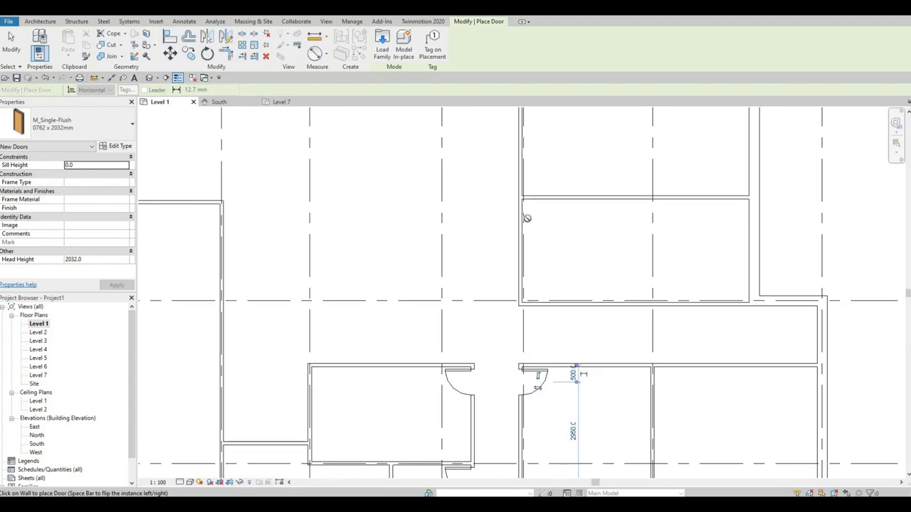
# Place a door on the upper vertical wall and a flipped one in the short partition
pyautogui.click(527, 212)
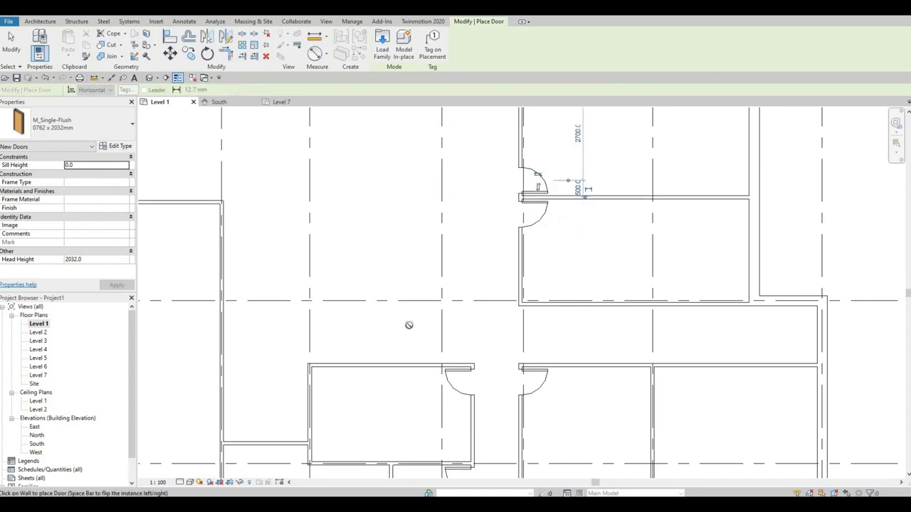
pyautogui.scroll(-2, 531, 283)
pyautogui.scroll(2, 515, 326)
pyautogui.scroll(-1, 515, 325)
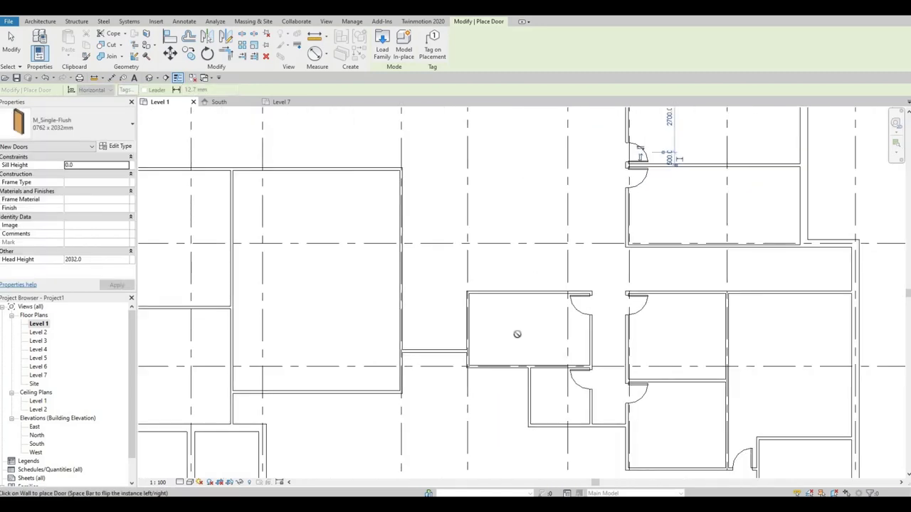
pyautogui.scroll(-1, 535, 290)
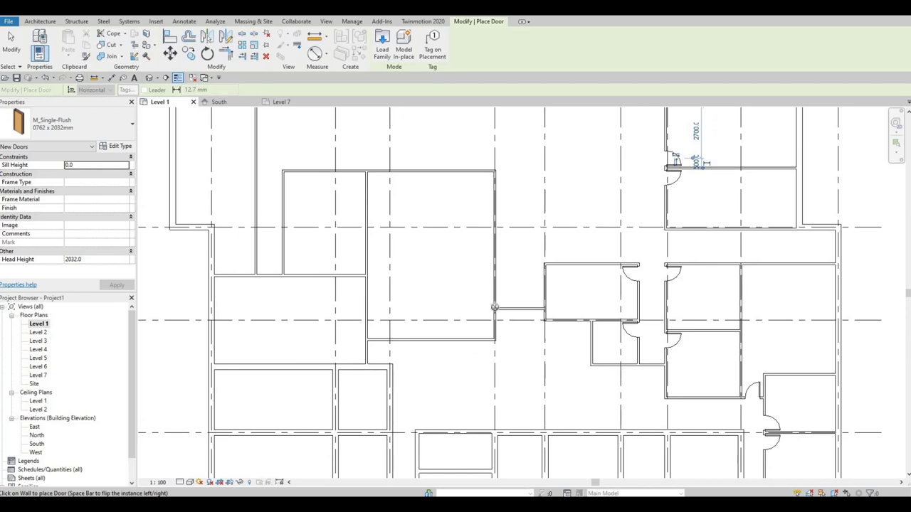
pyautogui.scroll(3, 507, 313)
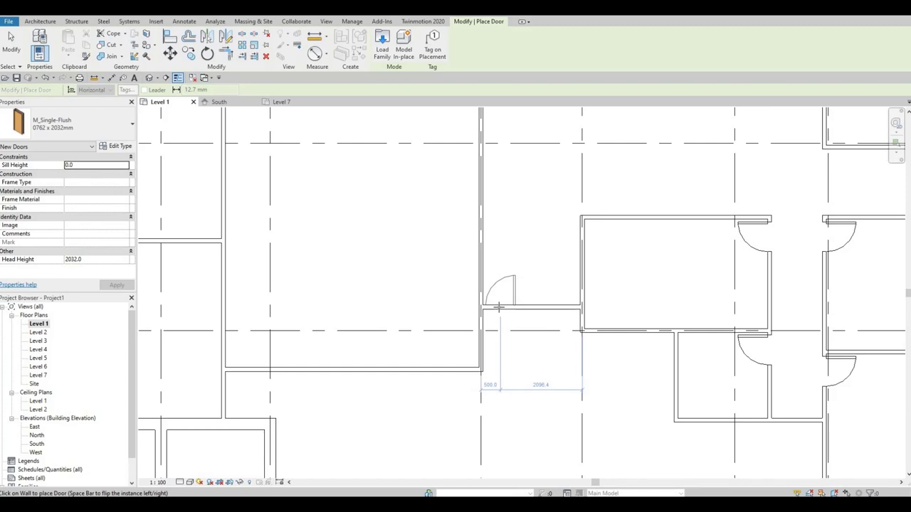
pyautogui.press('space')
pyautogui.click(503, 304)
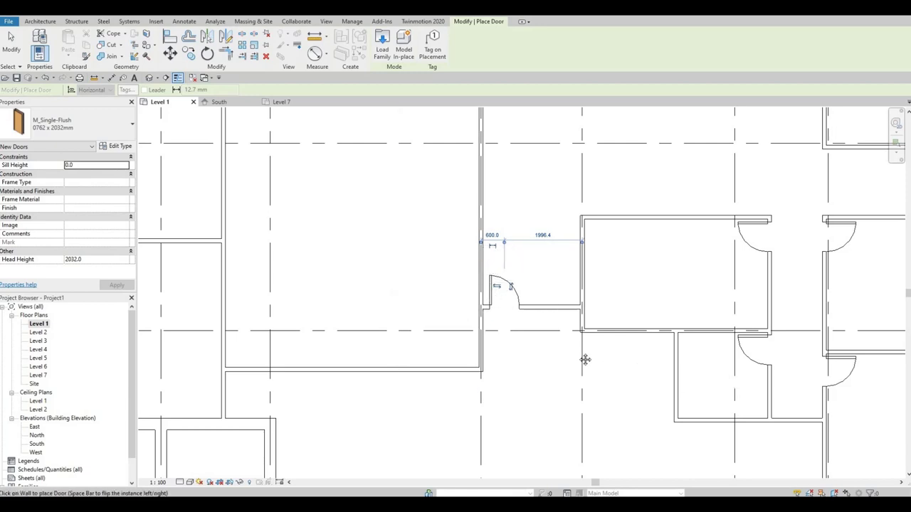
# Move to the neighbouring rooms and place a door in the corridor room's wall
pyautogui.moveTo(584, 359); pyautogui.dragTo(424, 316, button='middle')
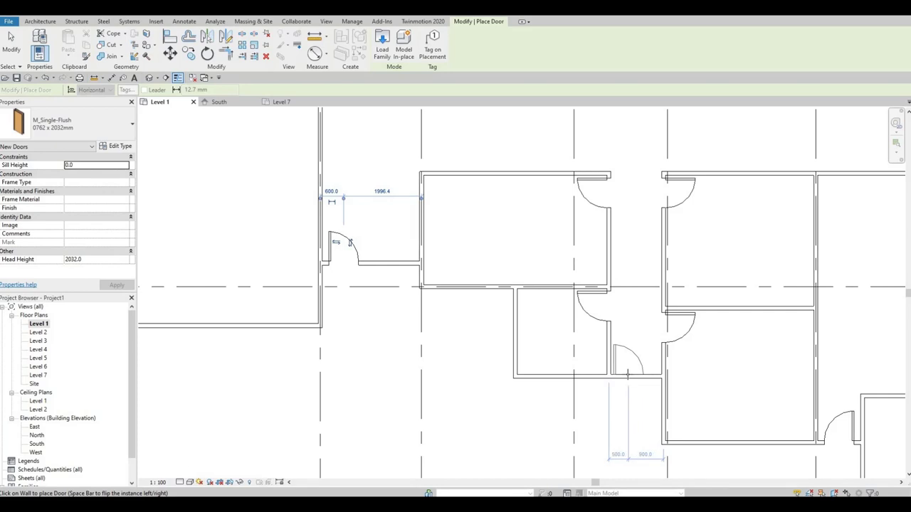
pyautogui.moveTo(539, 405); pyautogui.dragTo(527, 327, button='middle')
pyautogui.scroll(-1, 527, 328)
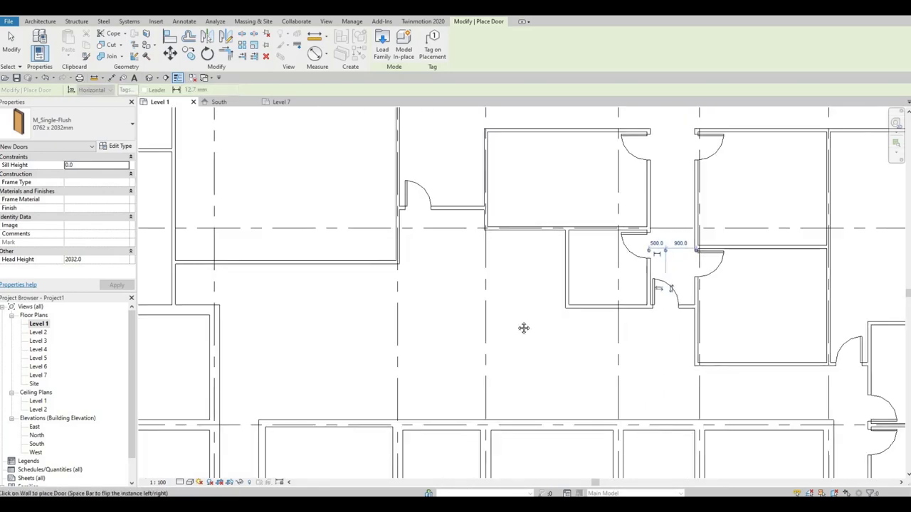
pyautogui.scroll(-1, 654, 372)
pyautogui.scroll(-1, 642, 285)
pyautogui.scroll(-1, 606, 288)
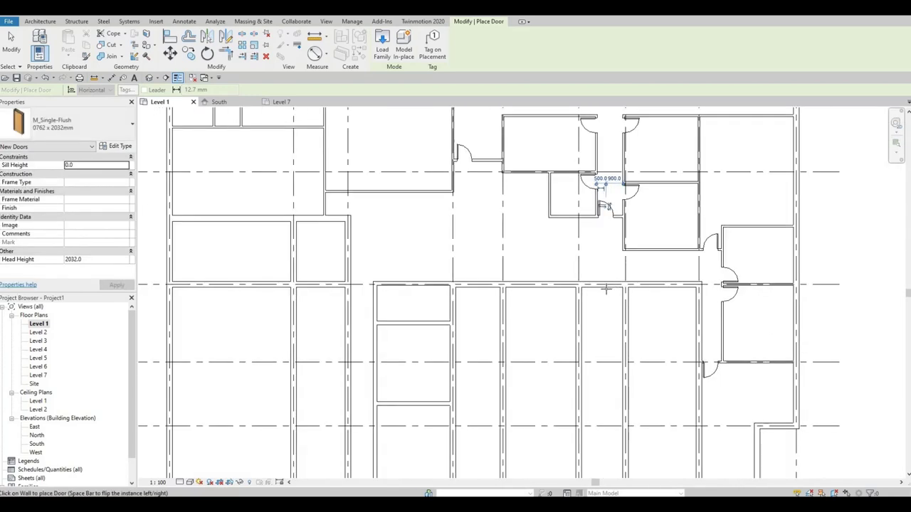
pyautogui.scroll(1, 525, 280)
pyautogui.scroll(-1, 508, 278)
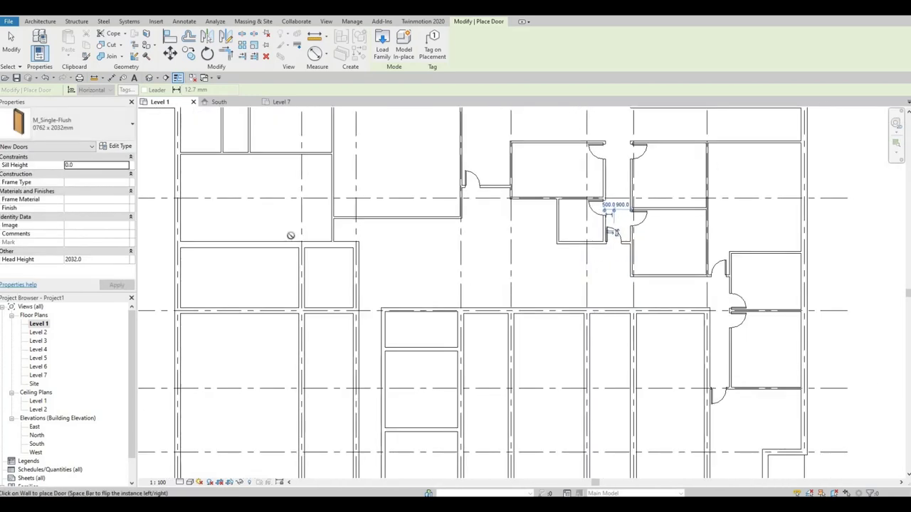
pyautogui.scroll(1, 331, 230)
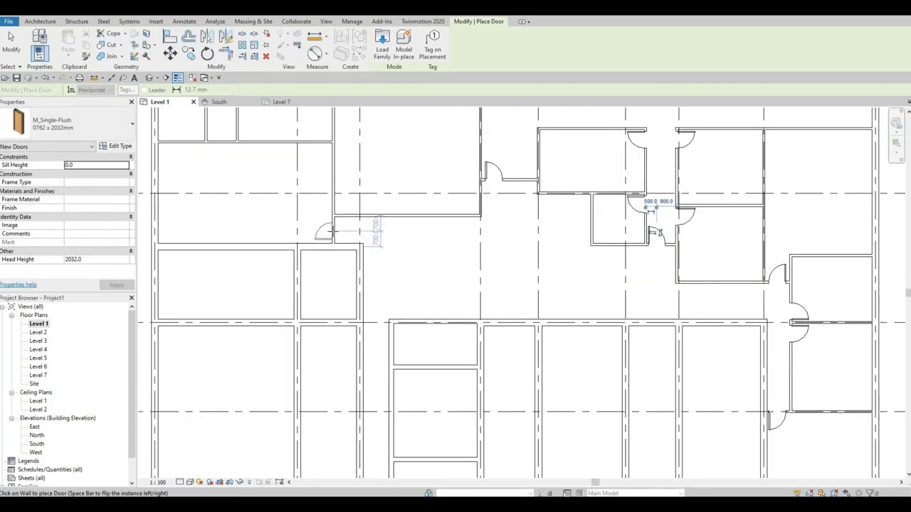
pyautogui.click(332, 230)
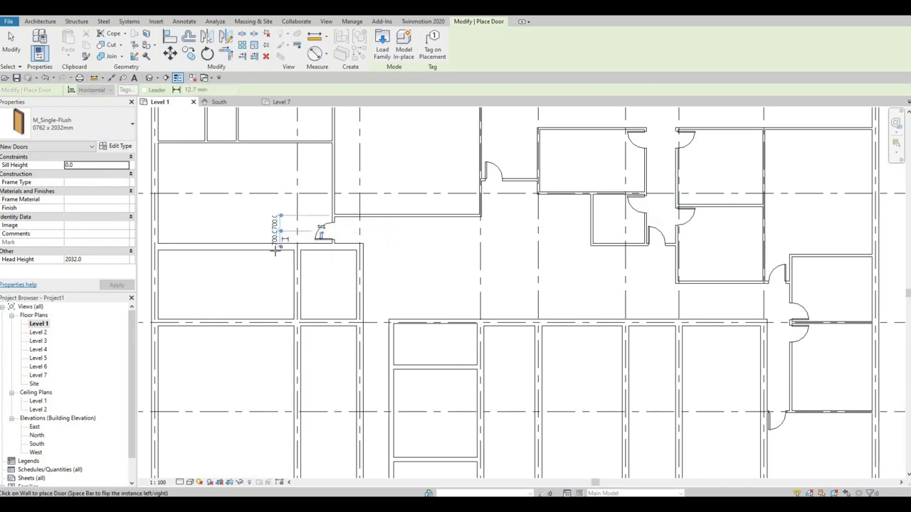
# Place doors in the horizontal wall and the lower room's wall
pyautogui.scroll(1, 285, 249)
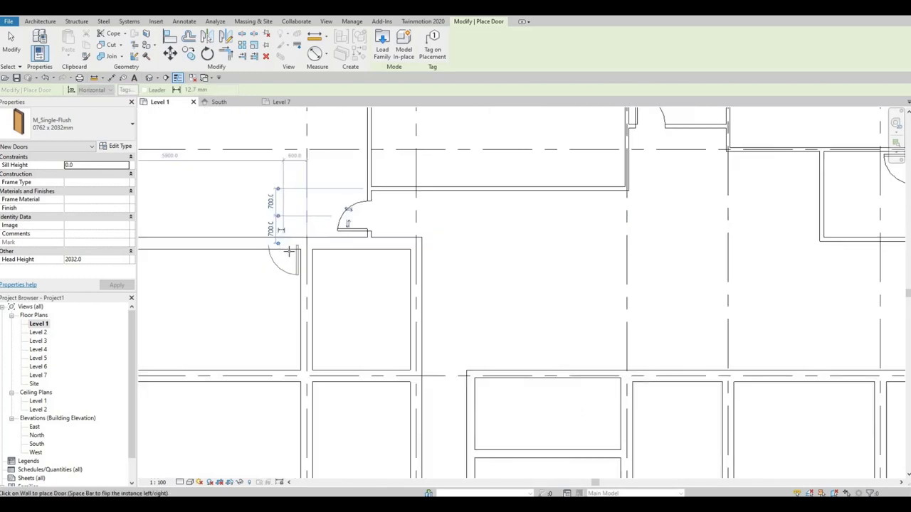
pyautogui.scroll(1, 289, 251)
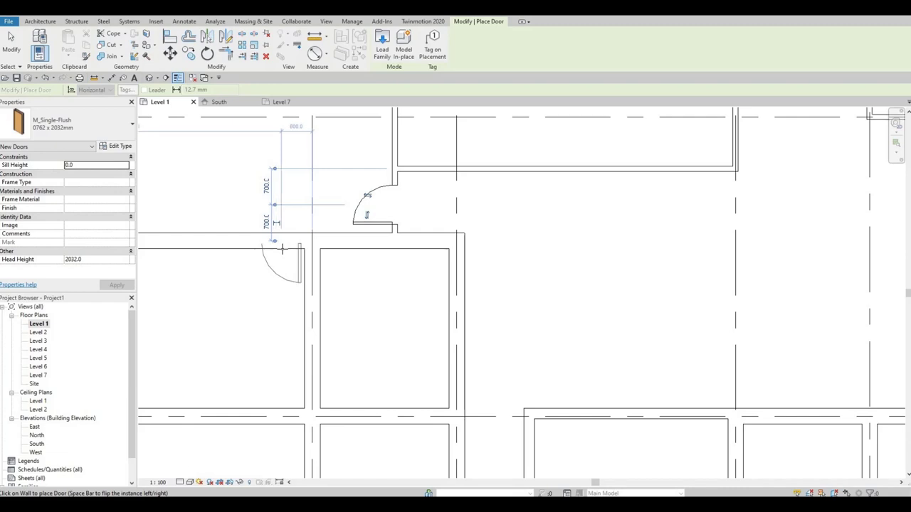
pyautogui.click(282, 242)
pyautogui.scroll(-3, 330, 227)
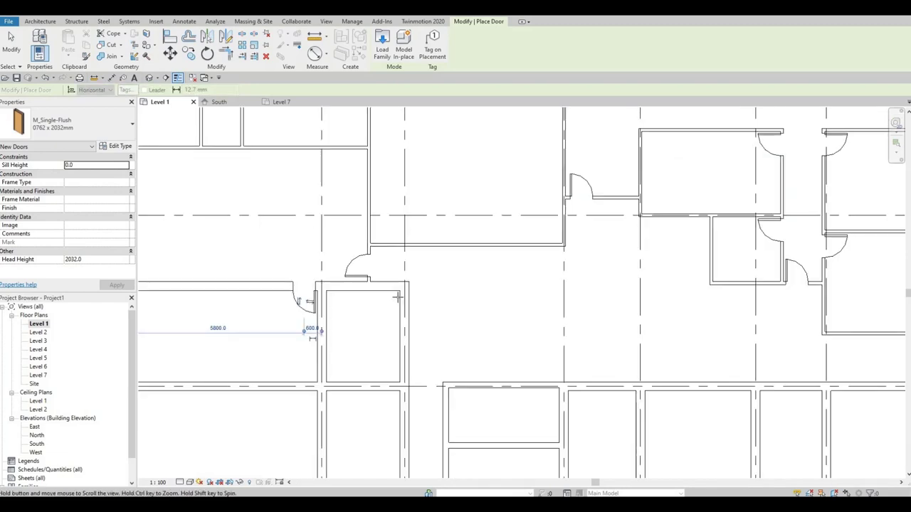
pyautogui.scroll(1, 411, 308)
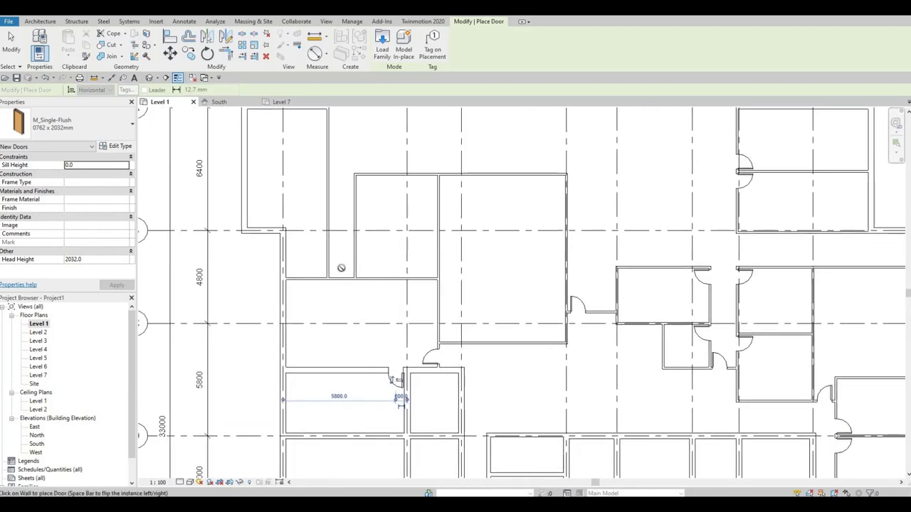
pyautogui.scroll(1, 335, 281)
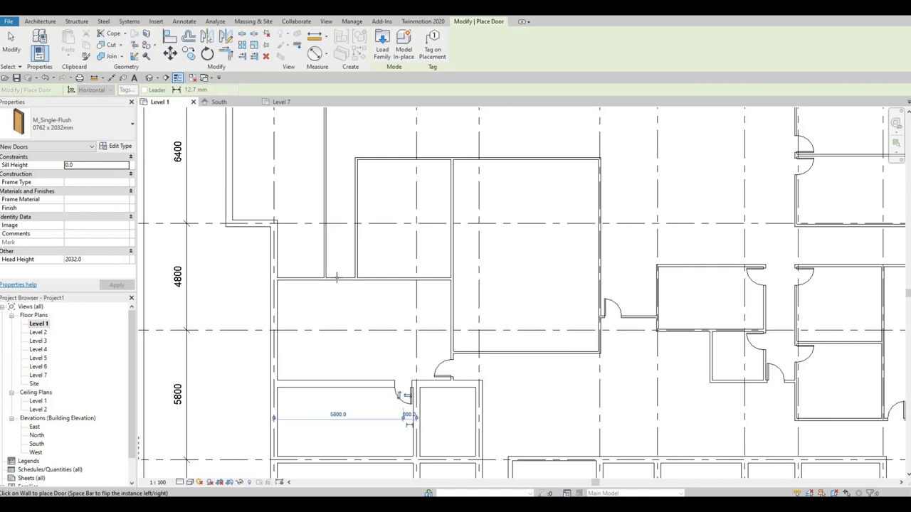
pyautogui.click(407, 417)
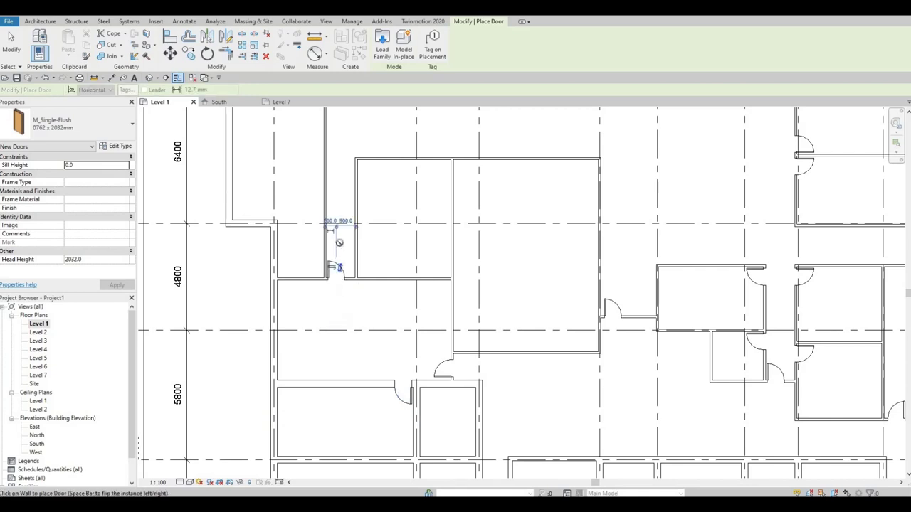
pyautogui.moveTo(338, 194); pyautogui.dragTo(338, 244, button='middle')
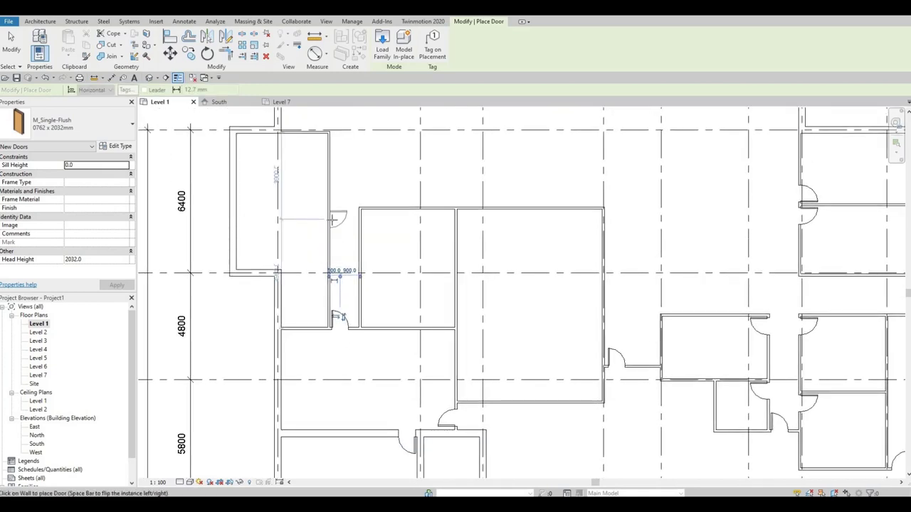
pyautogui.scroll(2, 328, 143)
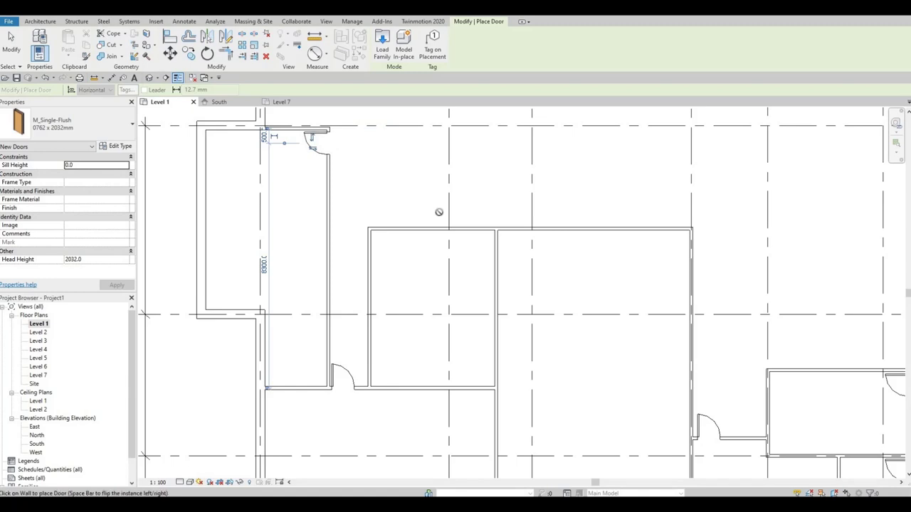
# Place doors either side of the top-wall stub and near the large room's top-right corner
pyautogui.click(479, 231)
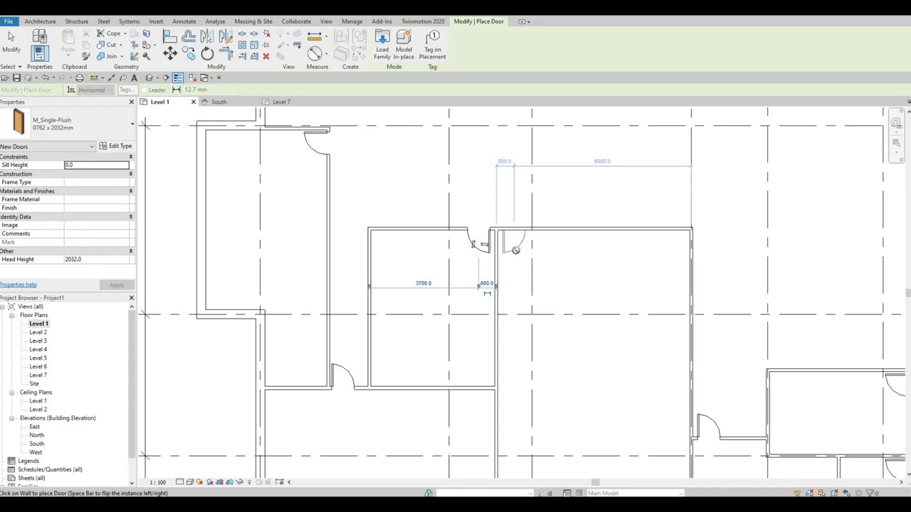
pyautogui.click(514, 235)
pyautogui.scroll(1, 610, 264)
pyautogui.scroll(-2, 579, 232)
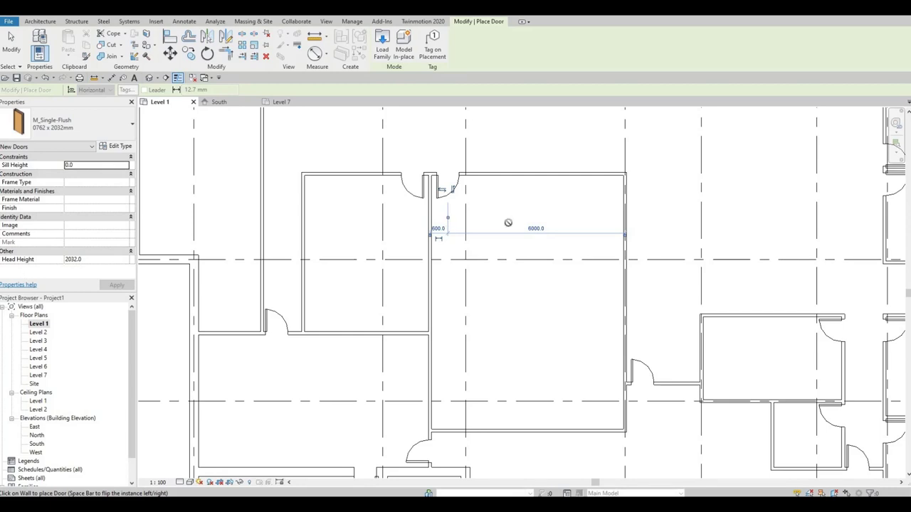
pyautogui.click(623, 189)
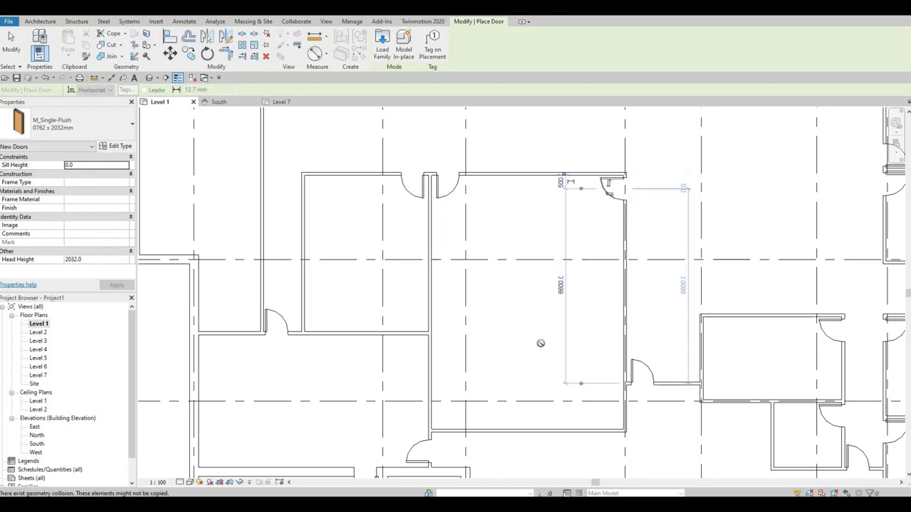
pyautogui.moveTo(488, 208); pyautogui.dragTo(473, 259, button='middle')
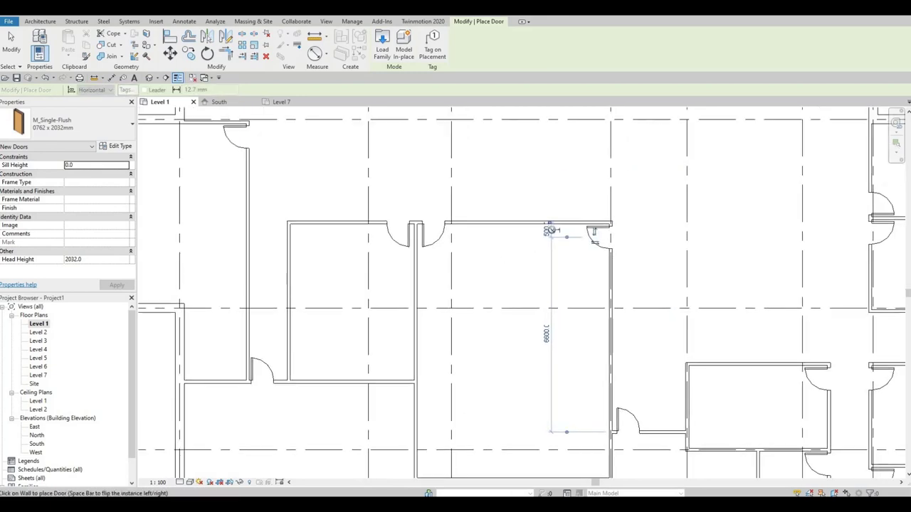
pyautogui.moveTo(667, 256); pyautogui.dragTo(482, 176, button='middle')
pyautogui.scroll(-4, 604, 273)
pyautogui.scroll(-1, 493, 347)
pyautogui.scroll(-1, 516, 306)
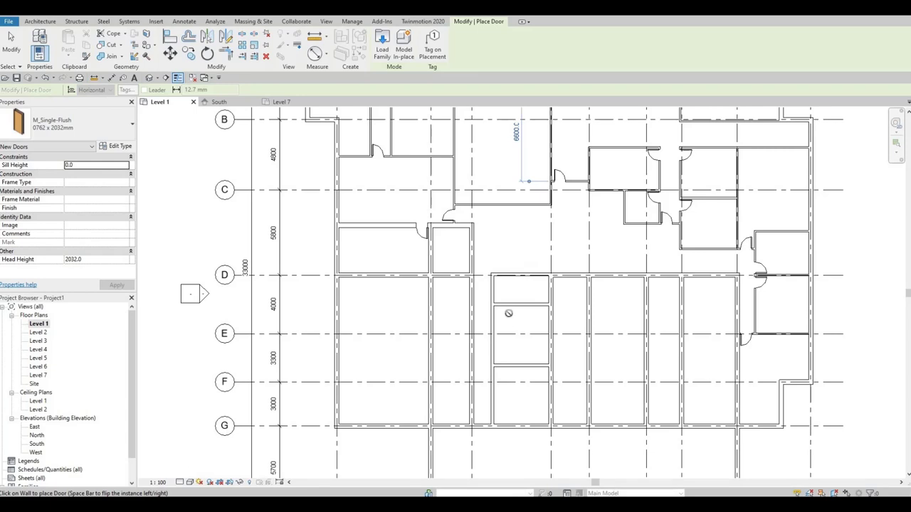
pyautogui.scroll(3, 496, 291)
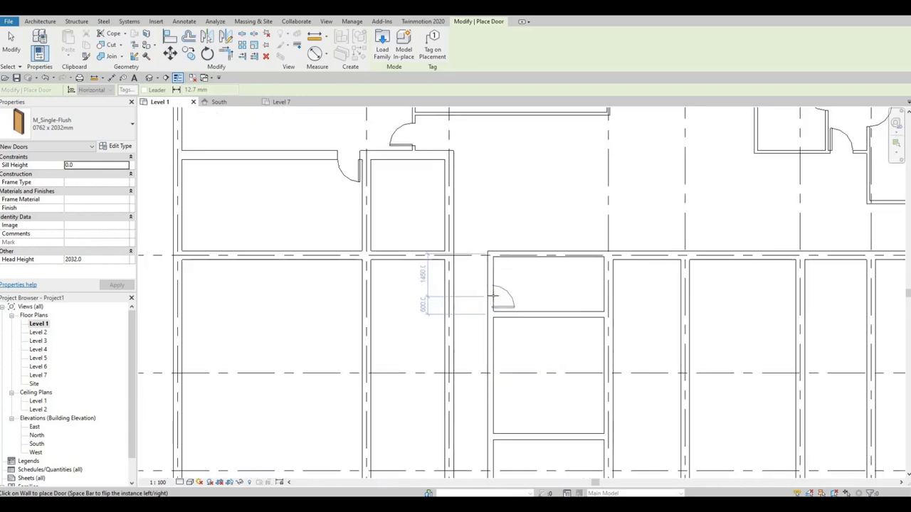
# Place three single-flush doors down the small rooms' vertical wall, the third swinging upward
pyautogui.click(496, 298)
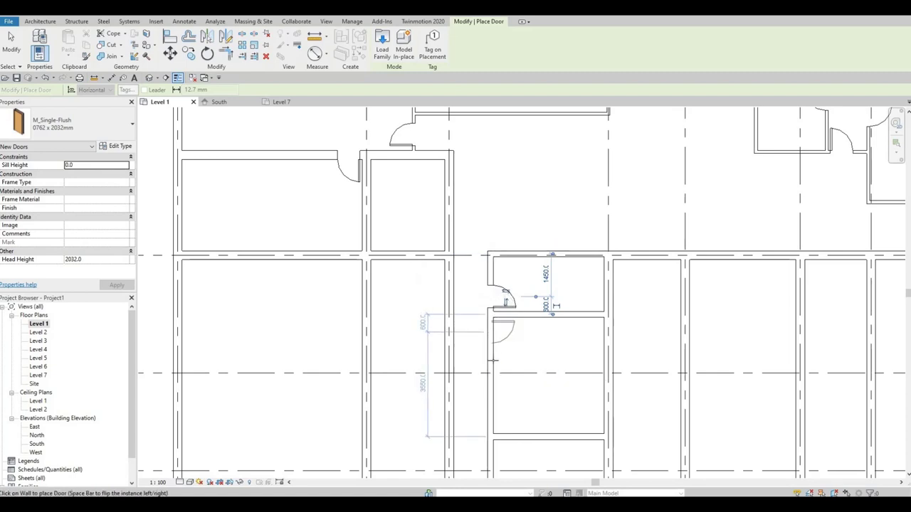
pyautogui.moveTo(498, 417); pyautogui.dragTo(495, 282, button='middle')
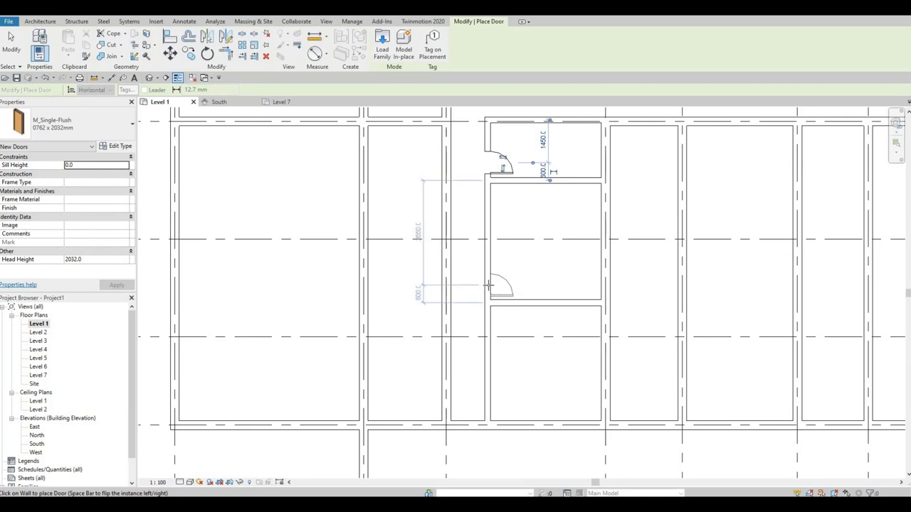
pyautogui.click(488, 300)
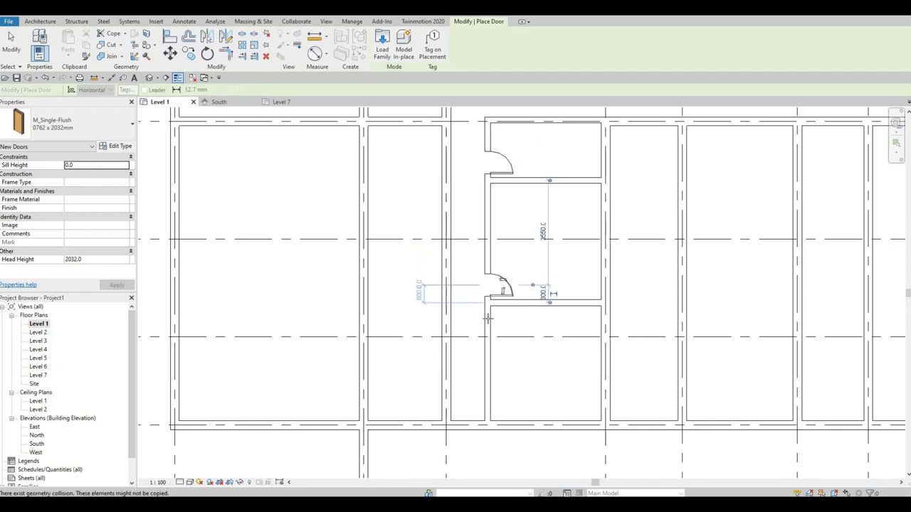
pyautogui.press('space')
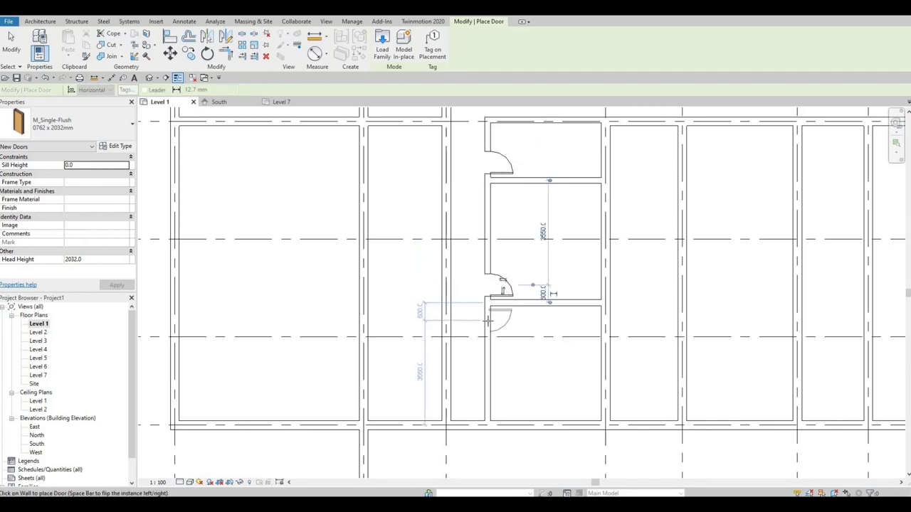
pyautogui.click(488, 320)
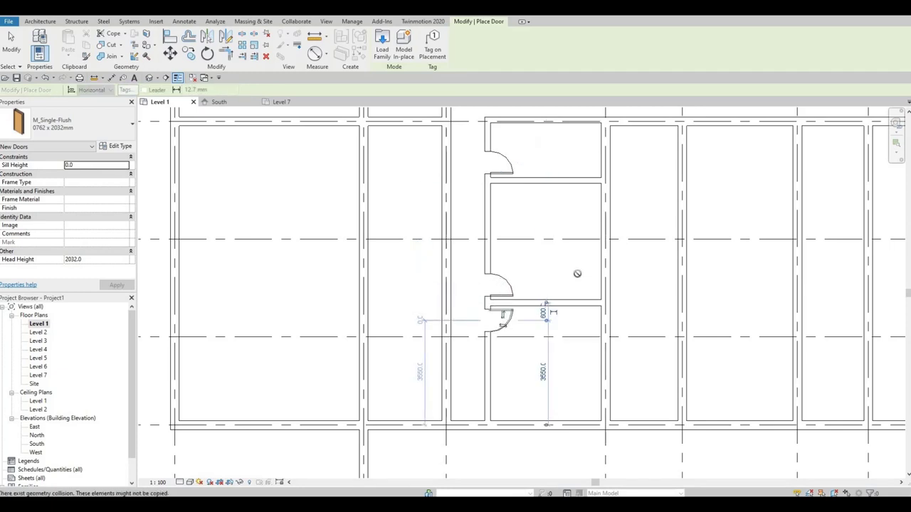
pyautogui.scroll(-2, 502, 286)
pyautogui.scroll(-2, 502, 286)
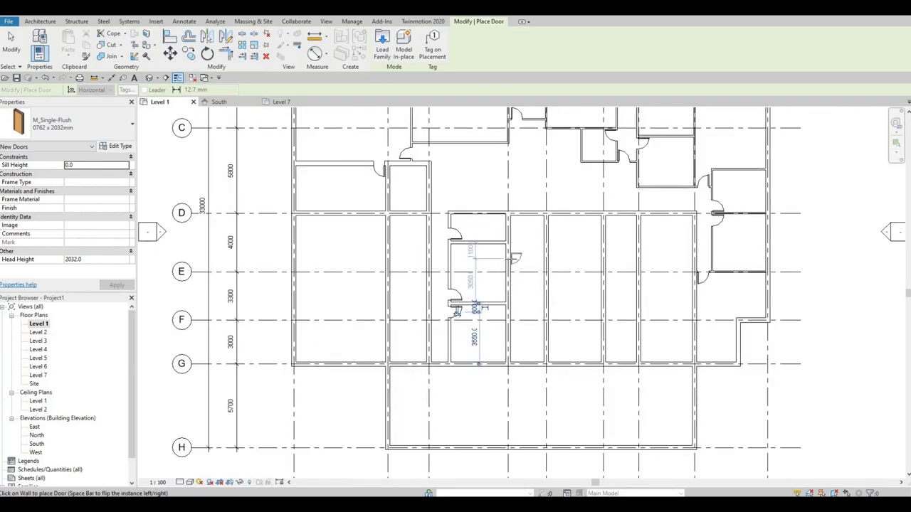
pyautogui.moveTo(357, 142); pyautogui.dragTo(330, 168, button='middle')
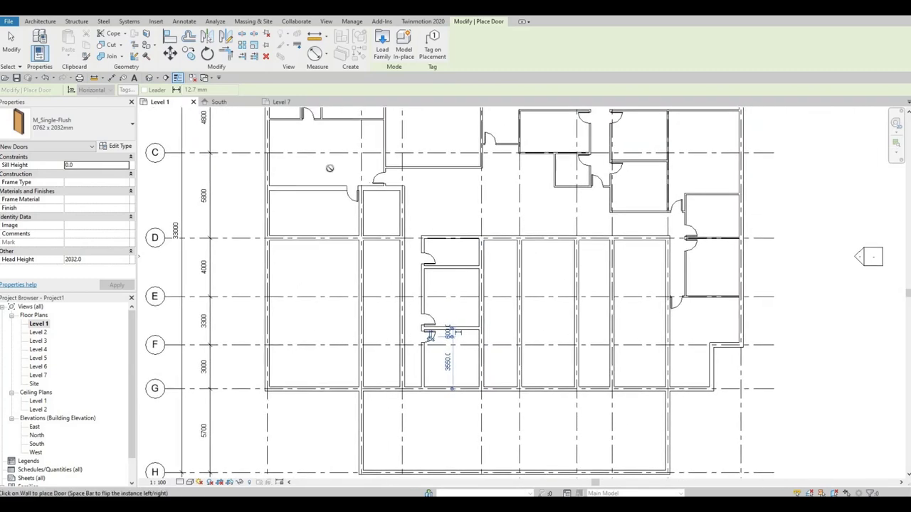
# Open Load Family and browse to the Doors > Commercial library folder
pyautogui.click(156, 23)
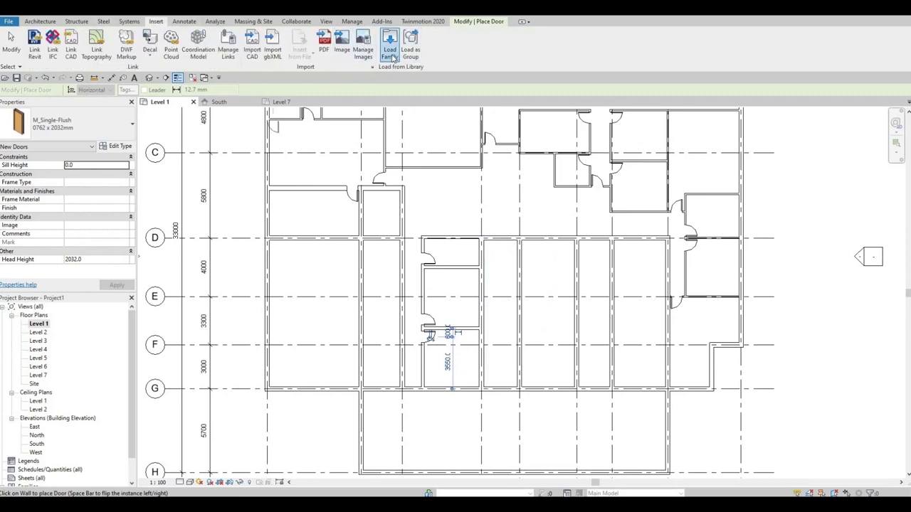
pyautogui.click(393, 57)
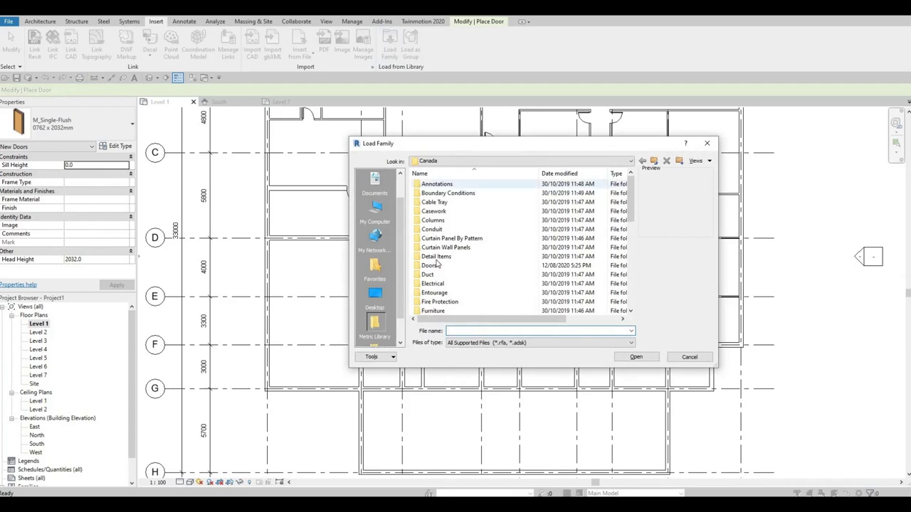
pyautogui.click(435, 263)
pyautogui.doubleClick(437, 264)
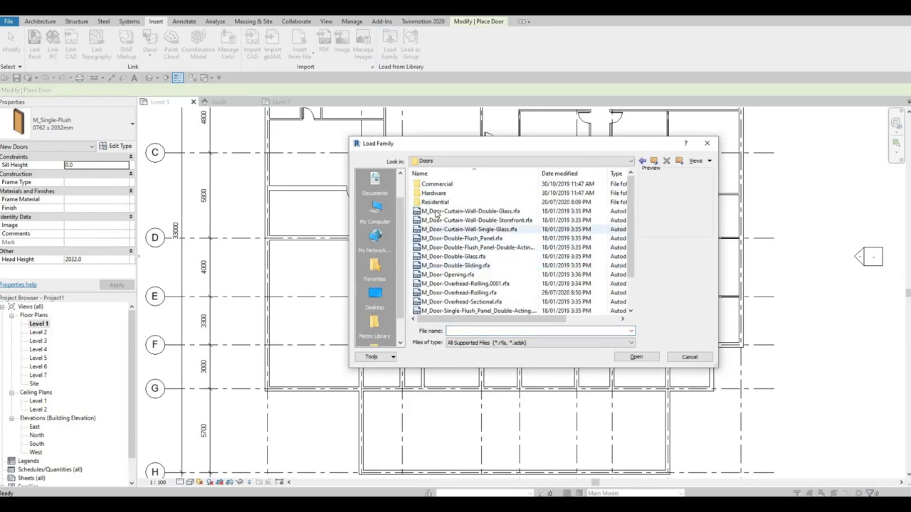
pyautogui.doubleClick(438, 186)
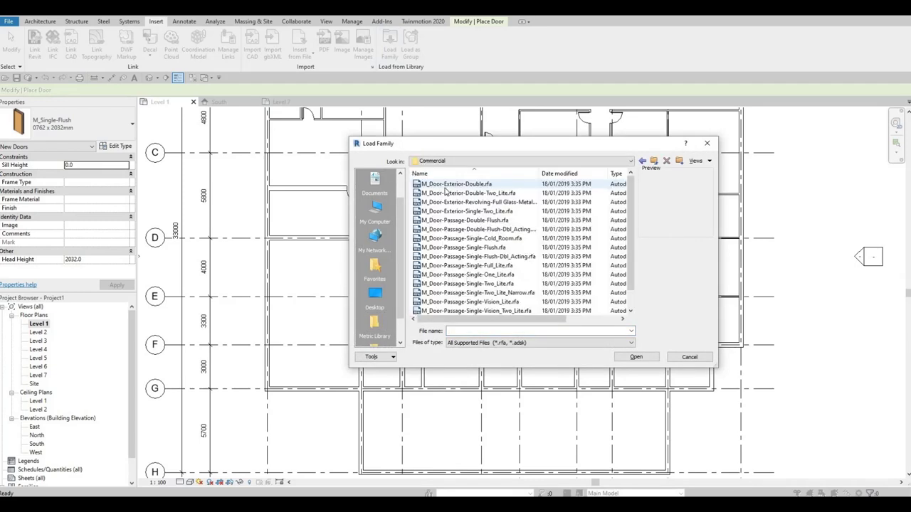
# Preview the Commercial exterior, single passage and double passage door families
pyautogui.click(444, 185)
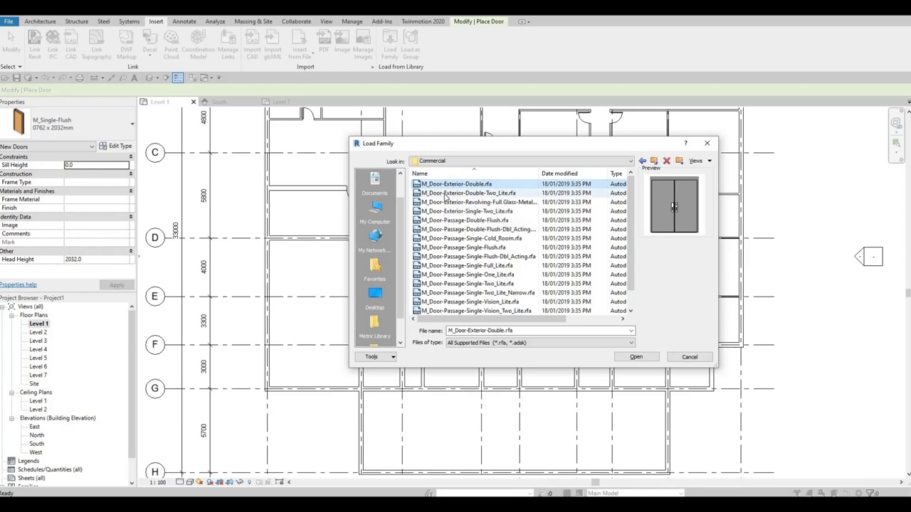
pyautogui.click(444, 192)
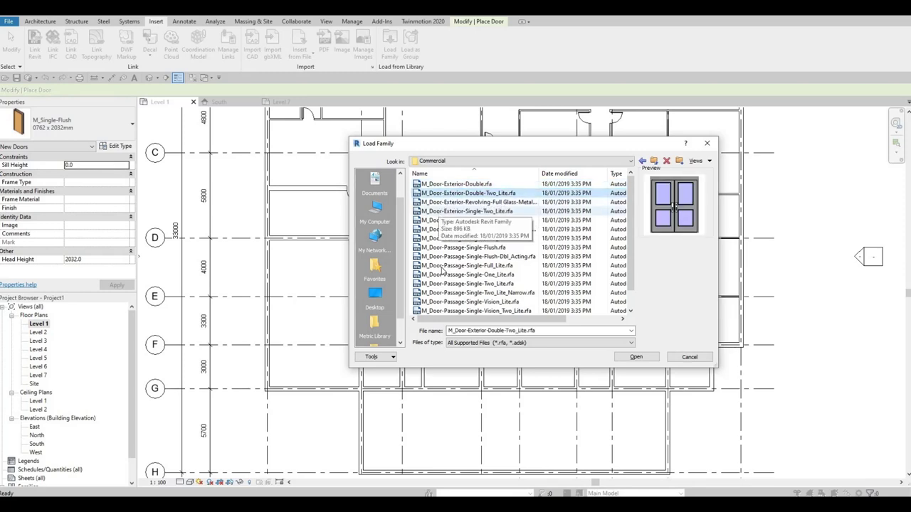
pyautogui.click(459, 247)
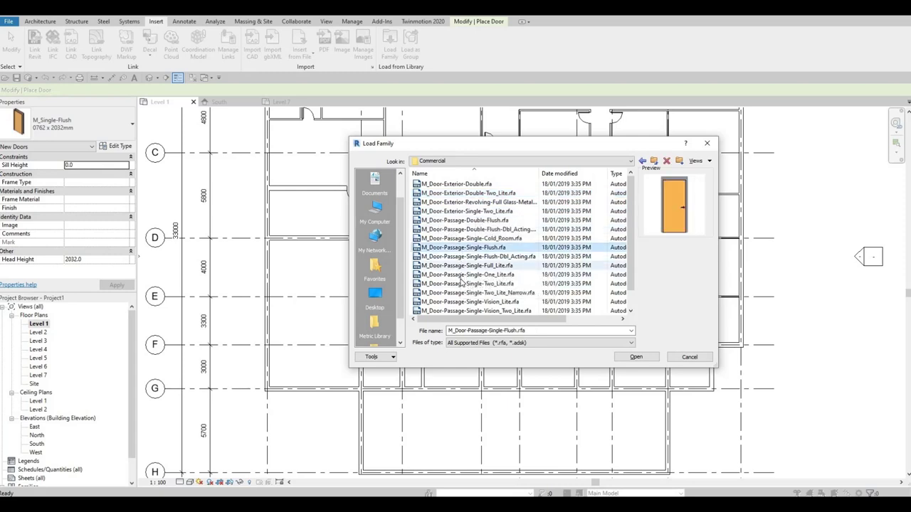
pyautogui.click(459, 265)
pyautogui.click(458, 283)
pyautogui.click(459, 301)
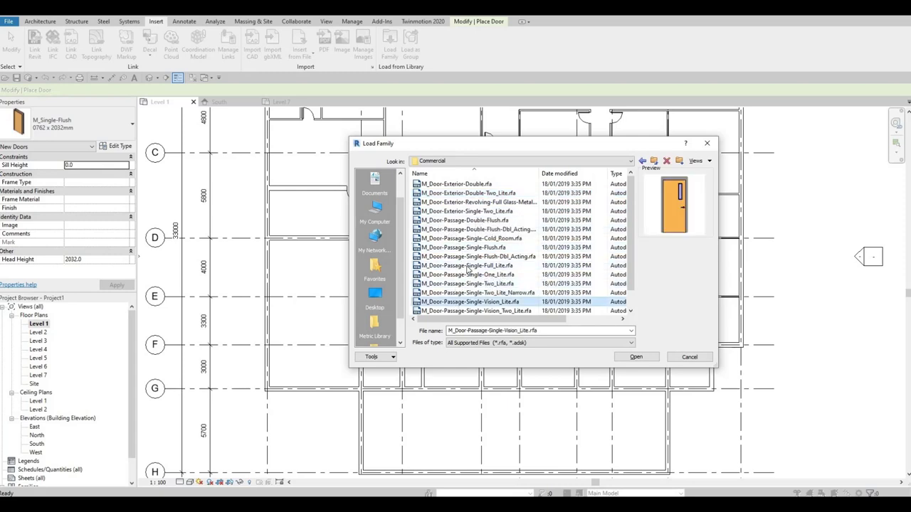
pyautogui.click(464, 221)
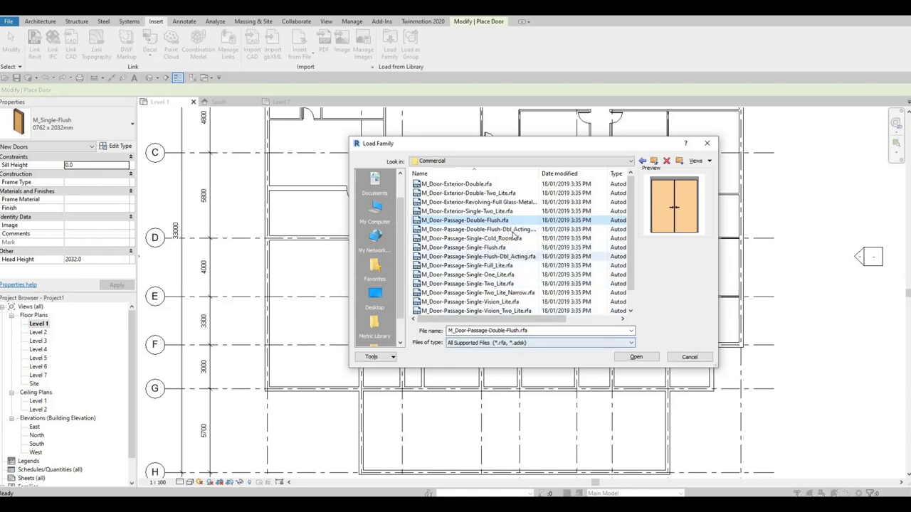
pyautogui.click(502, 229)
pyautogui.click(491, 221)
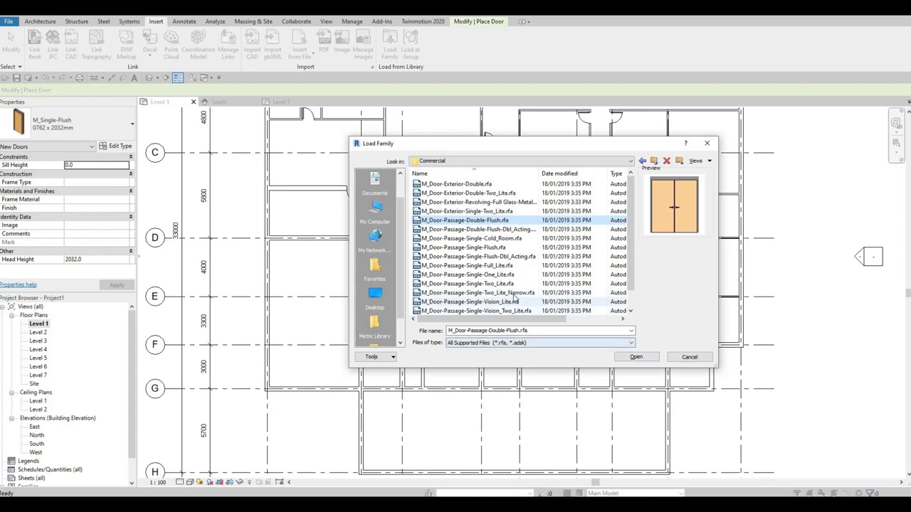
pyautogui.scroll(-1, 514, 299)
pyautogui.click(491, 301)
pyautogui.click(487, 292)
pyautogui.click(484, 283)
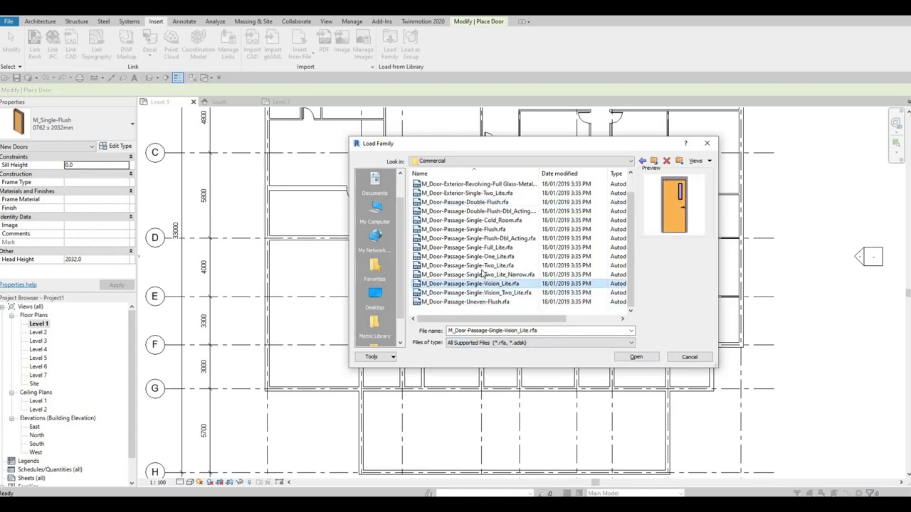
pyautogui.click(483, 274)
pyautogui.click(479, 265)
pyautogui.click(475, 247)
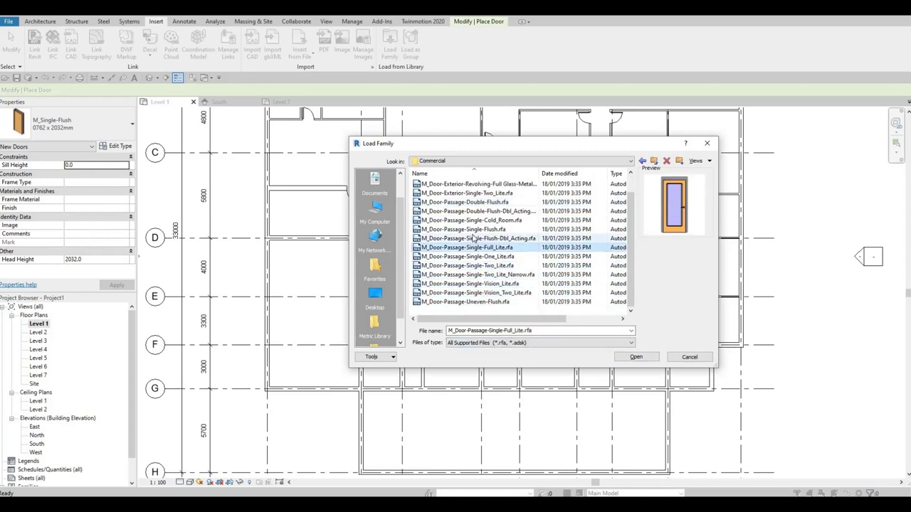
pyautogui.click(473, 238)
pyautogui.click(479, 210)
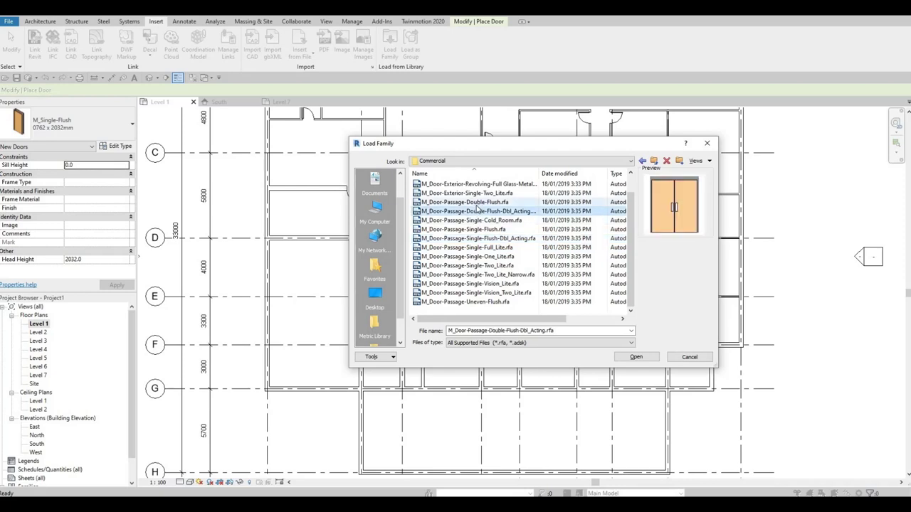
# Select M_Door-Passage-Double-Flush and M_Door-Exterior-Double-Two_Lite and load them
pyautogui.click(476, 202)
pyautogui.scroll(1, 483, 206)
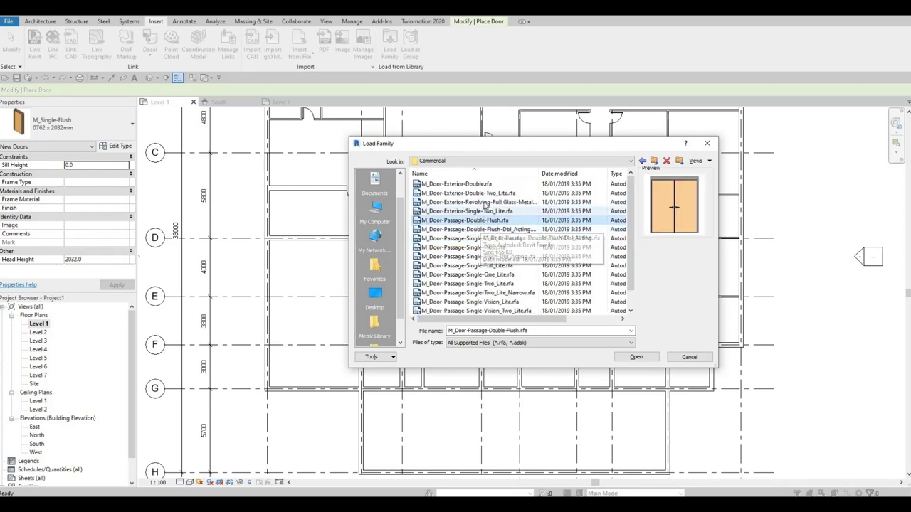
pyautogui.click(486, 203)
pyautogui.click(474, 192)
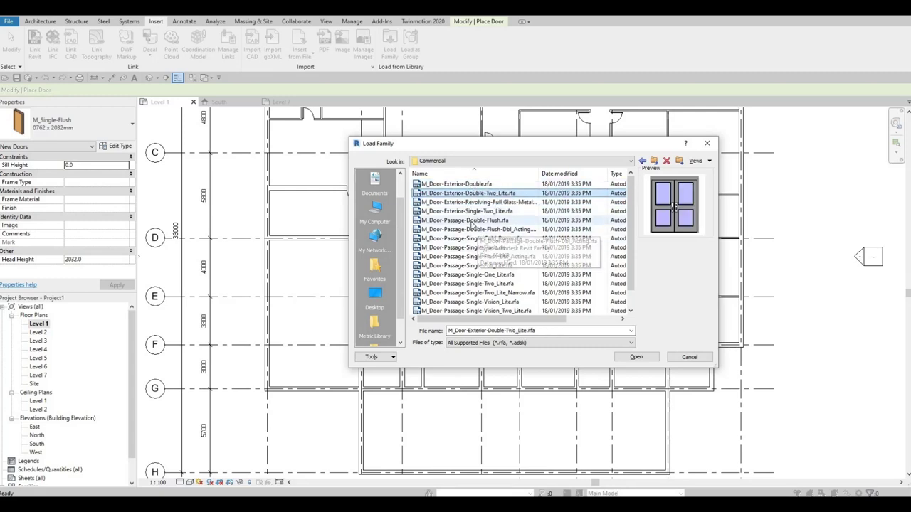
pyautogui.click(484, 220)
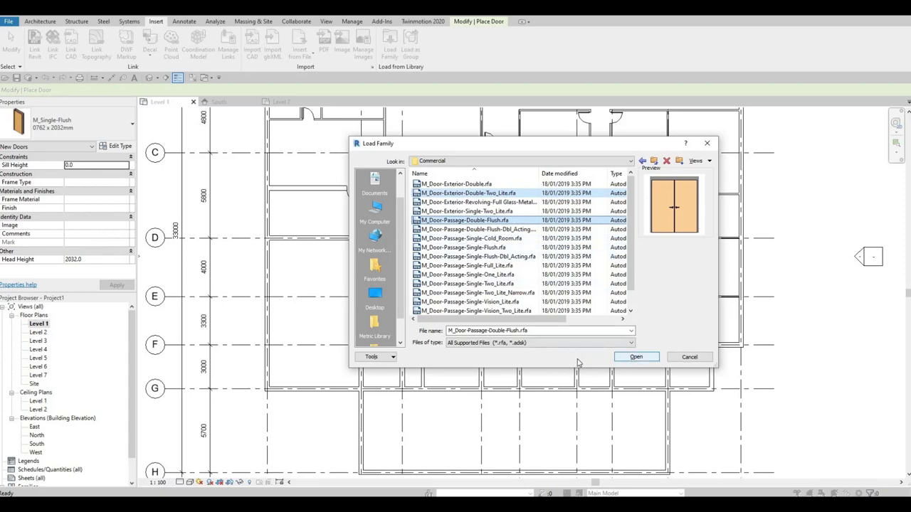
pyautogui.click(635, 356)
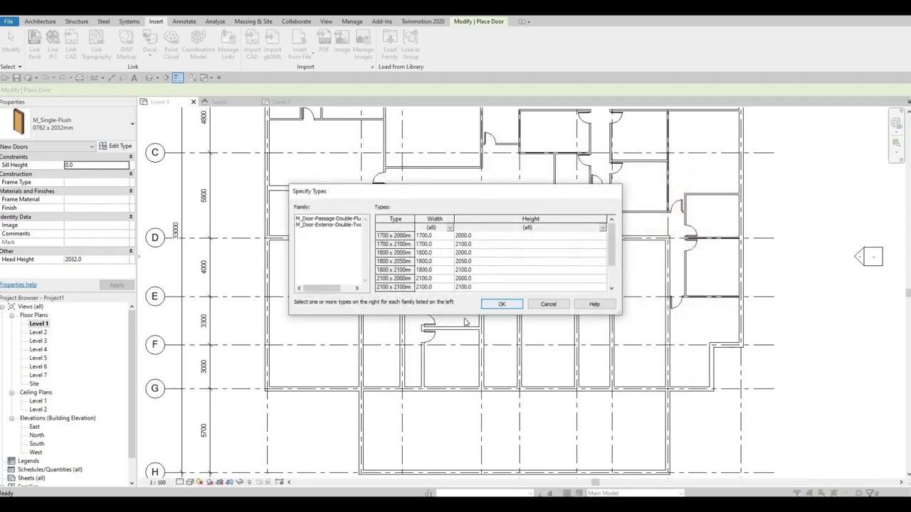
# Confirm the Specify Types dialog to finish loading the double-door types
pyautogui.click(500, 304)
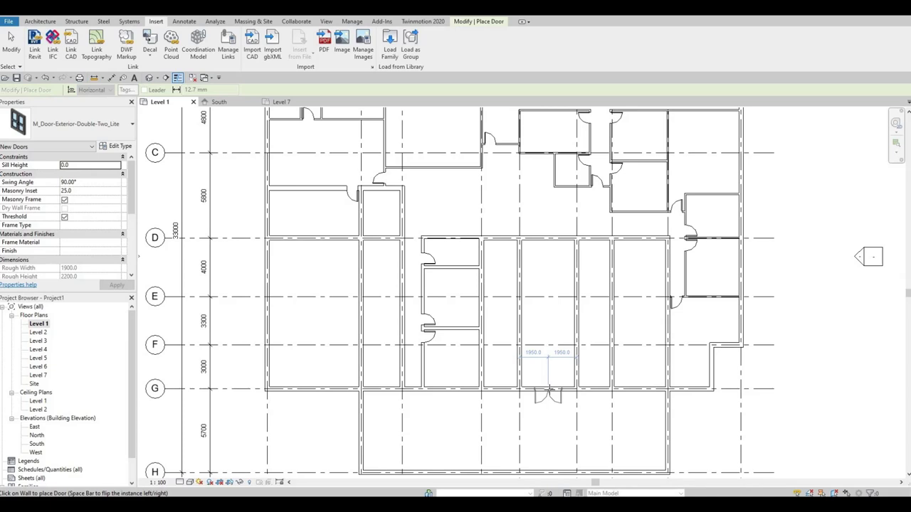
# Place M_Door-Exterior-Double-Two_Lite double doors in the walls on grids G and D
pyautogui.click(548, 391)
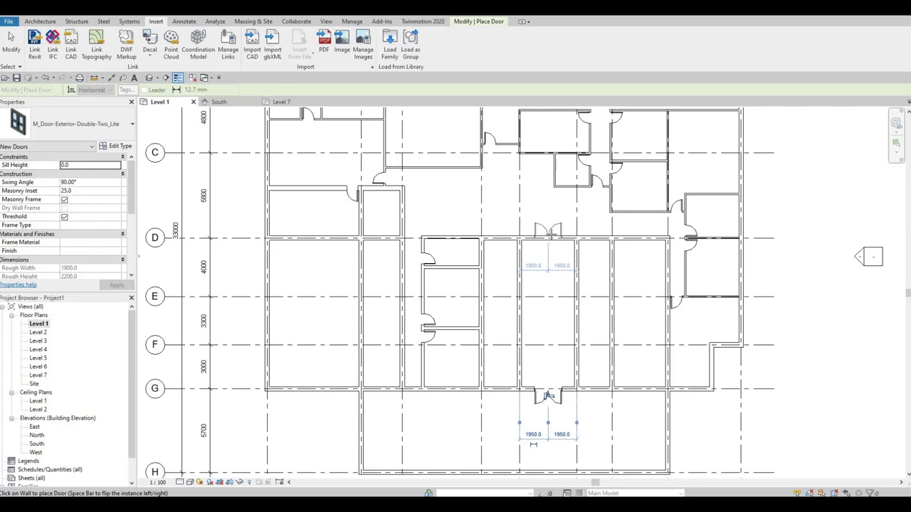
pyautogui.click(549, 232)
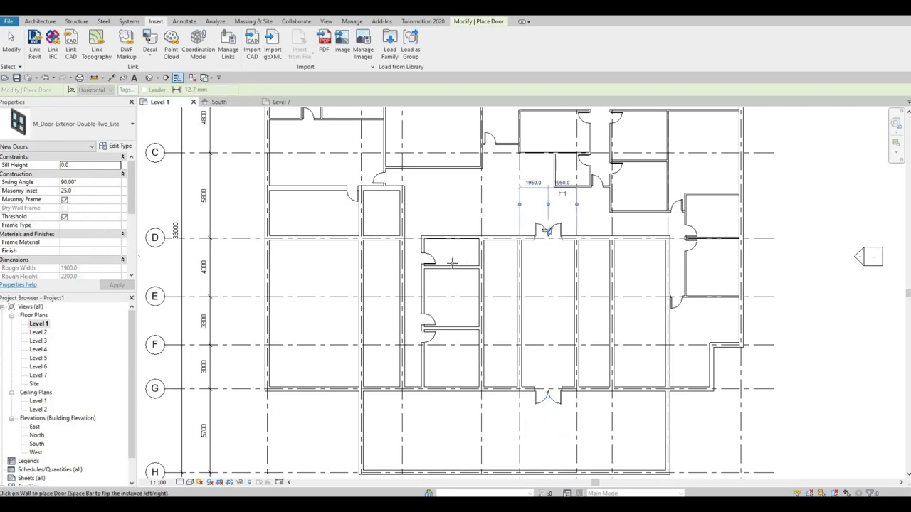
pyautogui.moveTo(458, 169); pyautogui.dragTo(447, 256, button='middle')
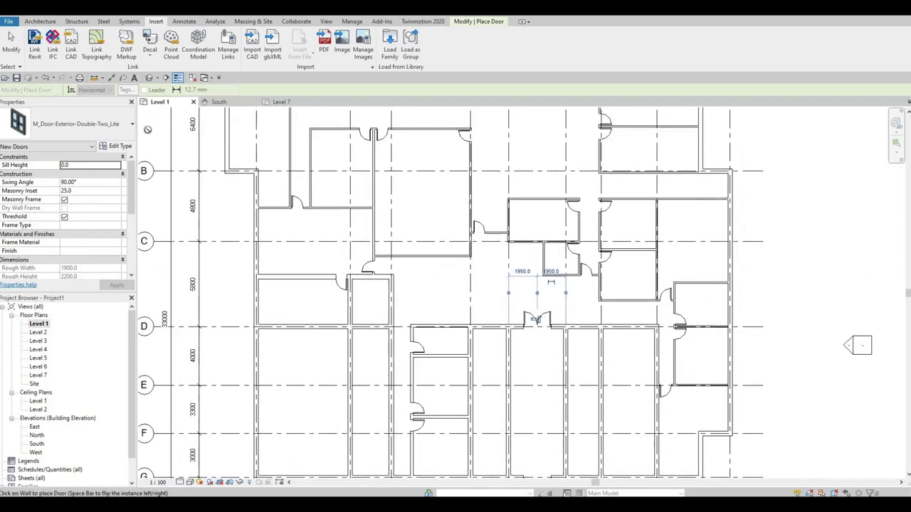
pyautogui.click(99, 123)
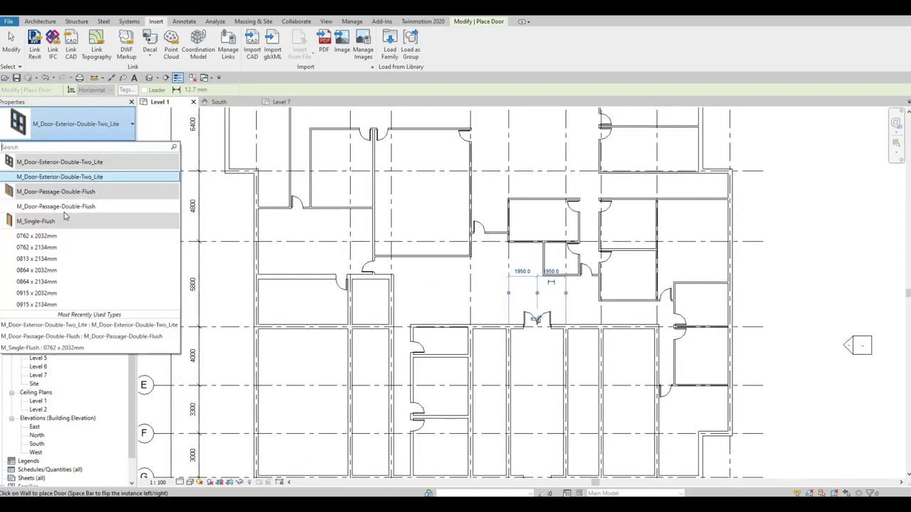
# Place an M_Door-Passage-Double-Flush door near grid C, then delete the misplaced door
pyautogui.click(536, 319)
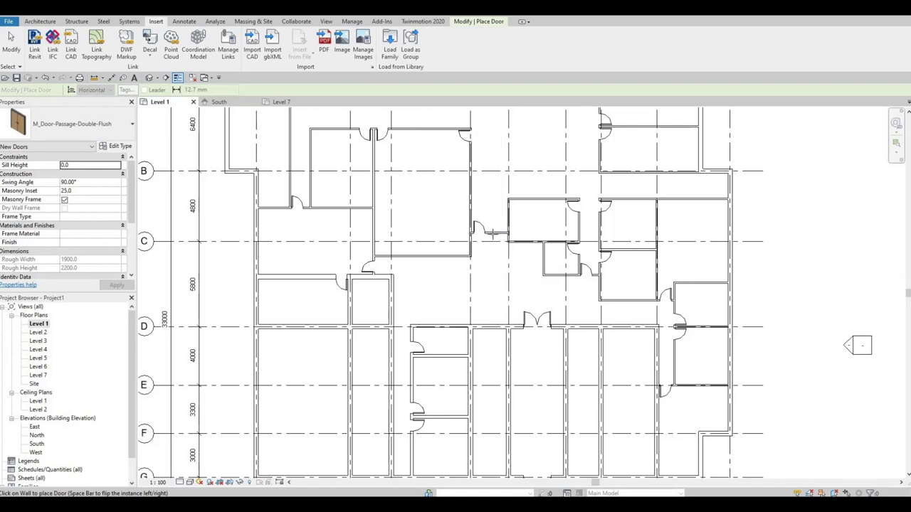
pyautogui.scroll(2, 490, 232)
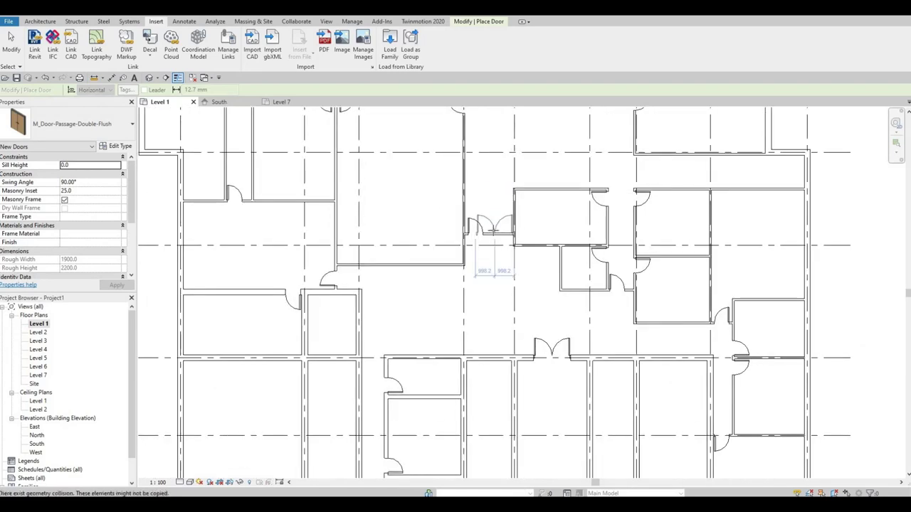
pyautogui.click(478, 229)
pyautogui.click(477, 227)
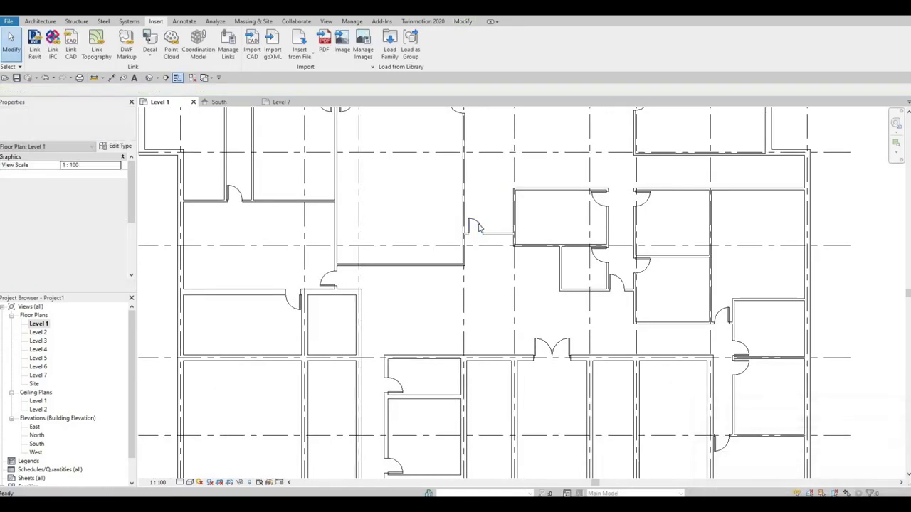
pyautogui.press('Delete')
pyautogui.click(155, 21)
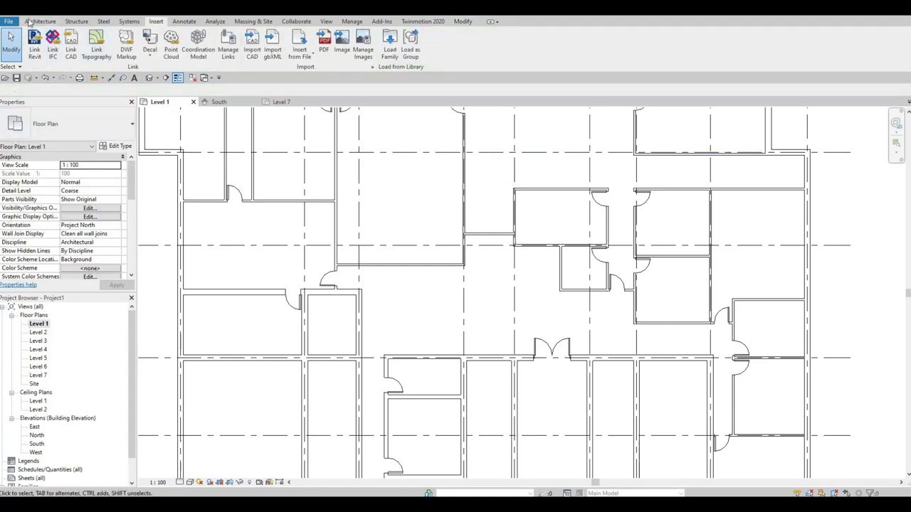
# Retry the double passage door with a fresh Door tool and cancel the type error
pyautogui.click(29, 22)
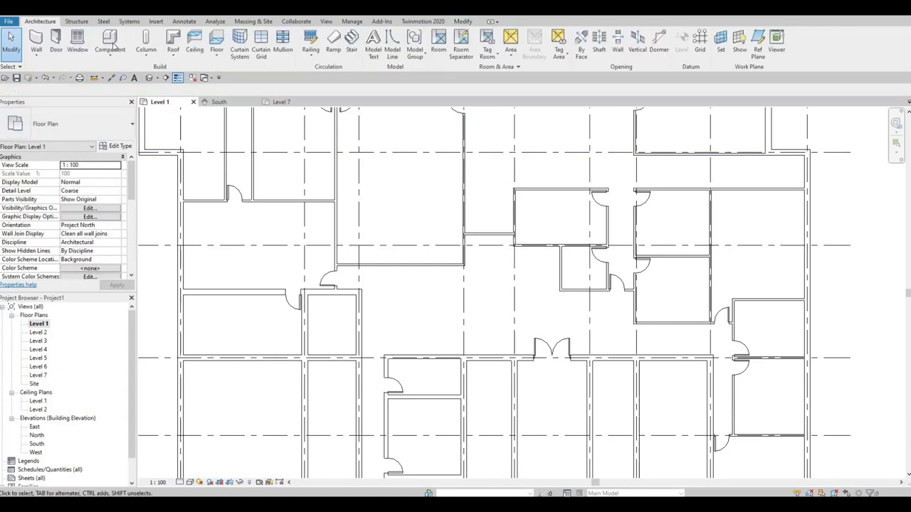
pyautogui.click(57, 42)
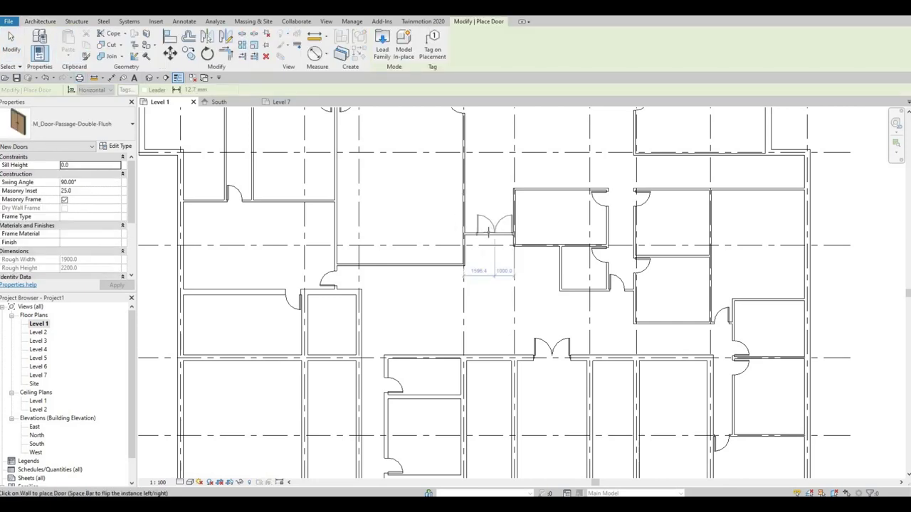
pyautogui.click(489, 241)
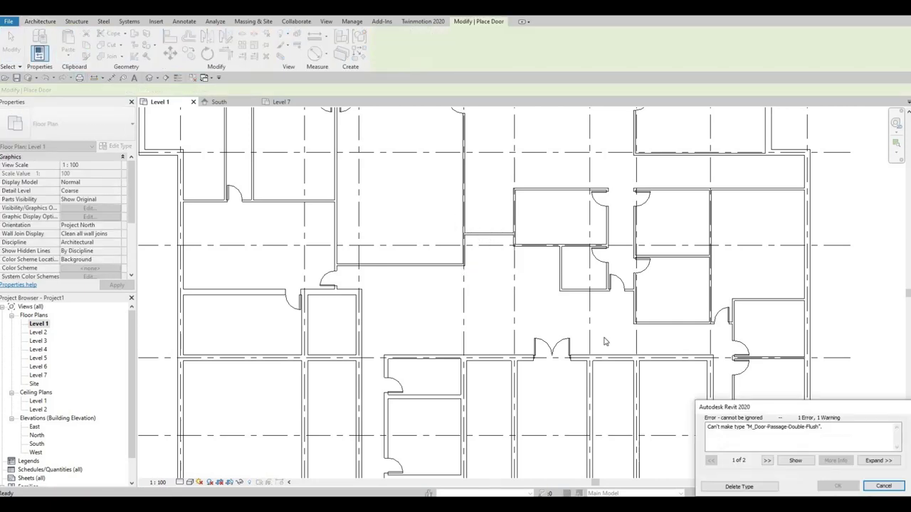
pyautogui.click(738, 486)
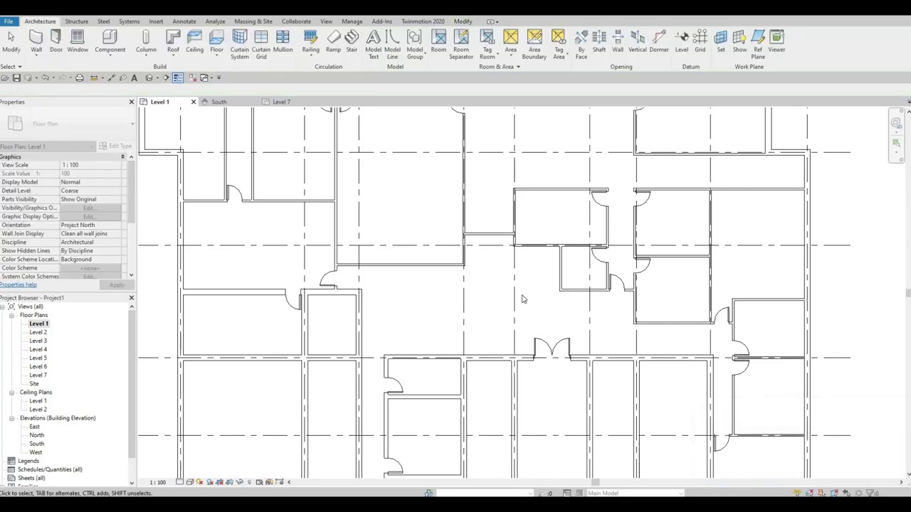
# Start placing M_Single-Flush 0762 x 2032mm doors, then bring up the Load Family browser
pyautogui.scroll(1, 492, 301)
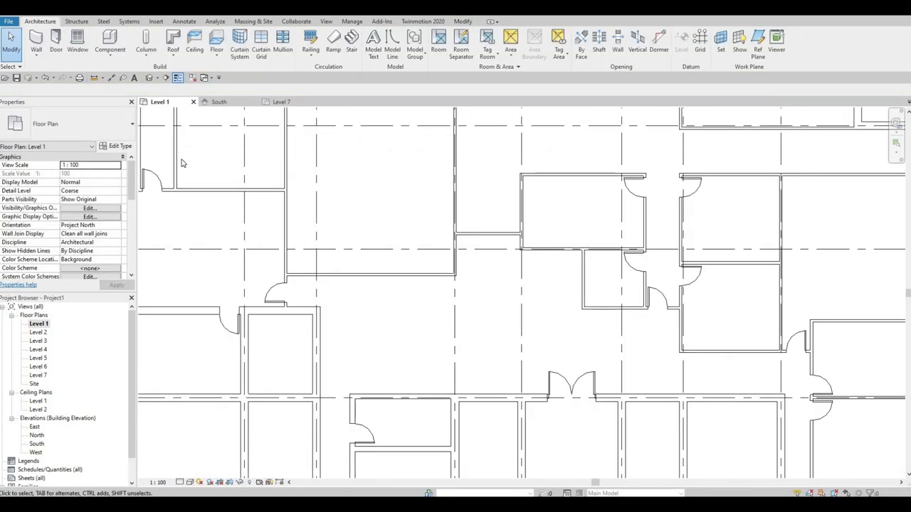
pyautogui.click(56, 39)
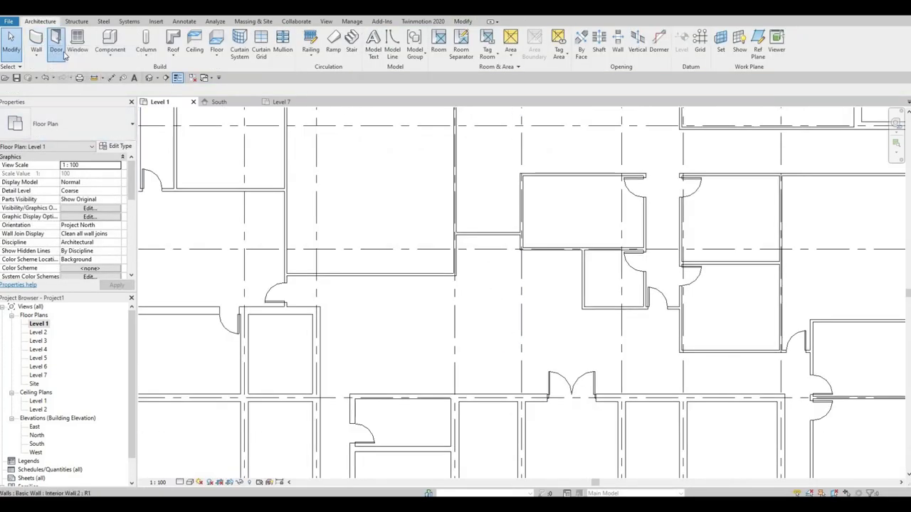
pyautogui.click(71, 124)
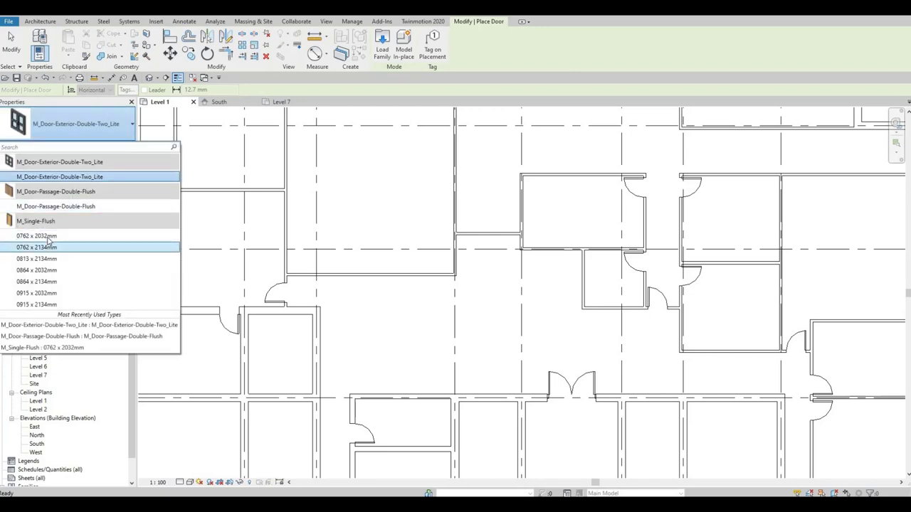
pyautogui.click(39, 235)
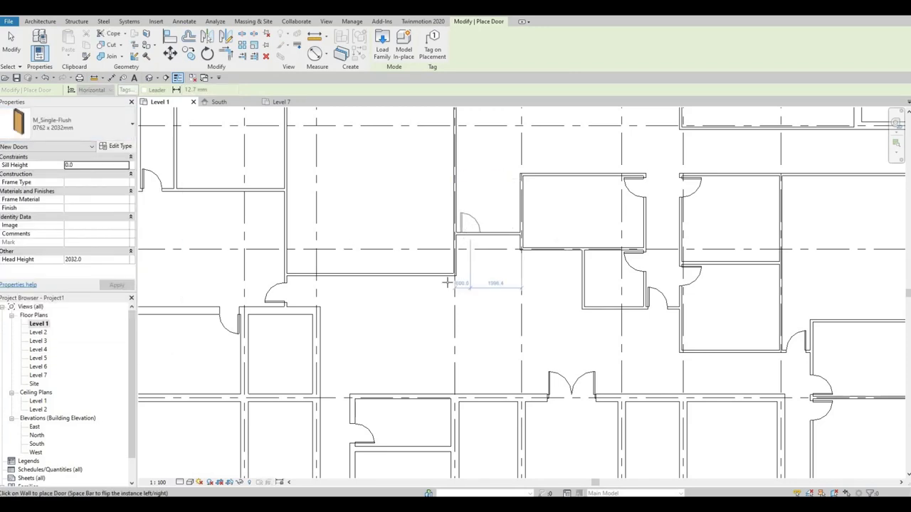
pyautogui.scroll(-2, 470, 281)
pyautogui.moveTo(443, 305); pyautogui.dragTo(458, 276, button='middle')
pyautogui.scroll(-2, 457, 295)
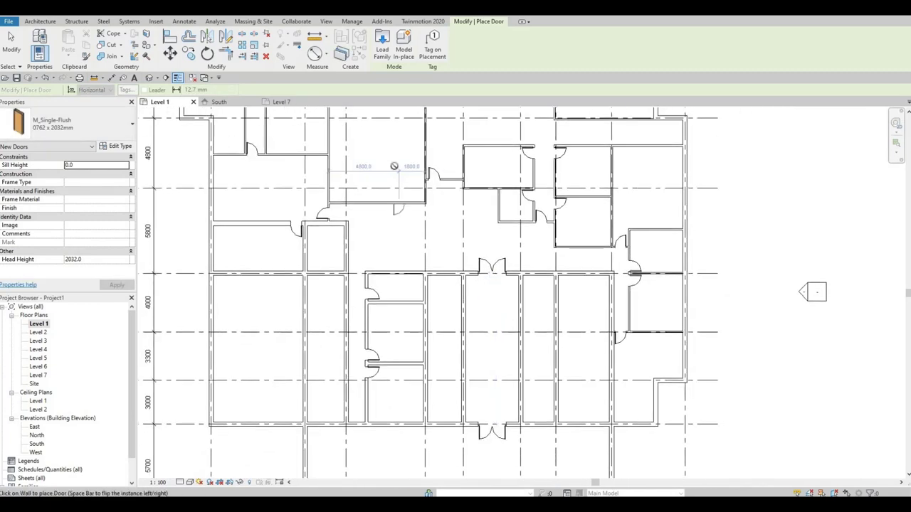
pyautogui.click(381, 51)
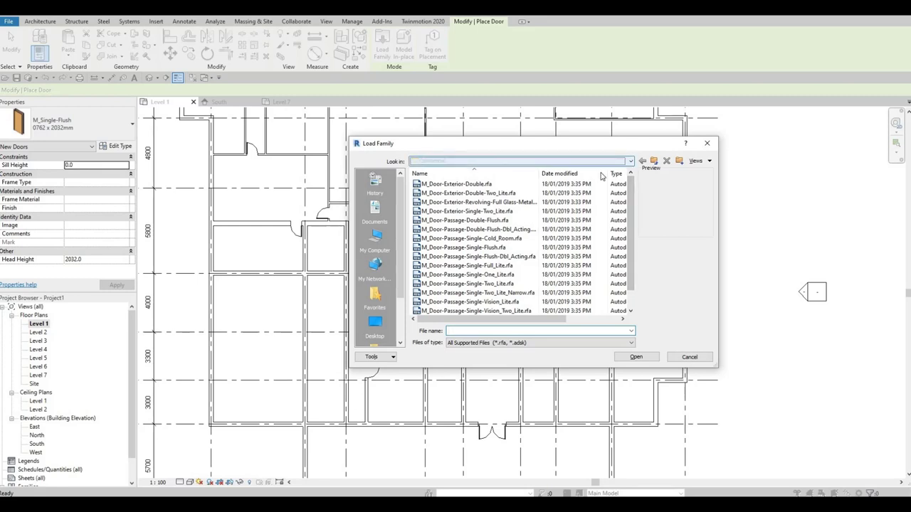
# Browse to Canada > Specialty Equipment > Elevators and Lifts and try loading M_Electric Lift-4 person wall based
pyautogui.scroll(3, 512, 199)
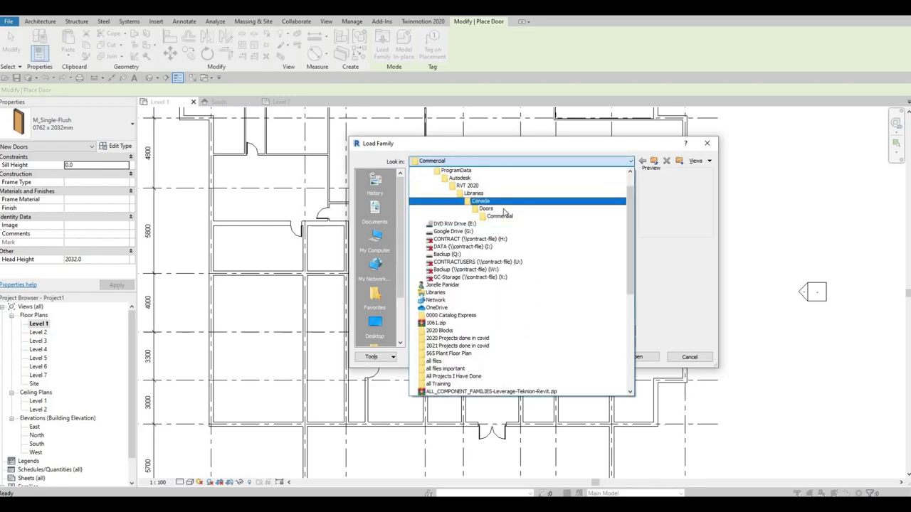
pyautogui.click(491, 203)
pyautogui.scroll(-2, 459, 231)
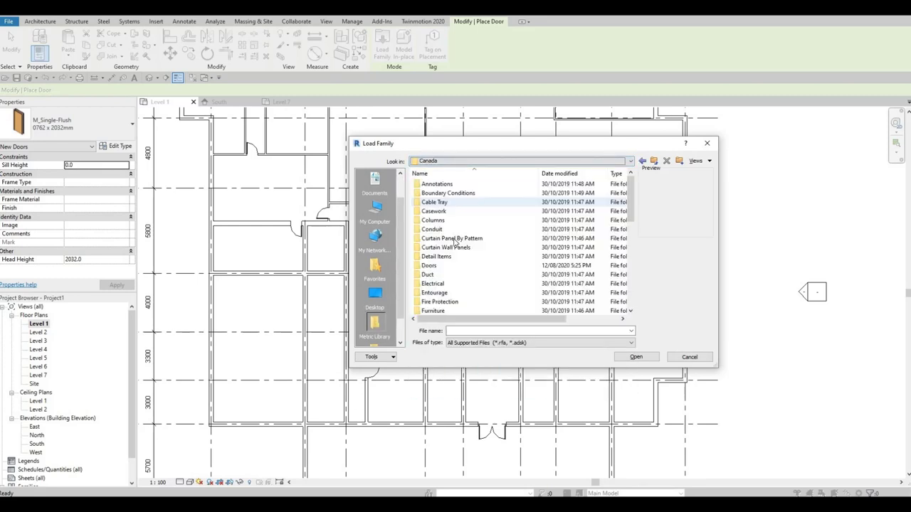
pyautogui.scroll(-6, 461, 267)
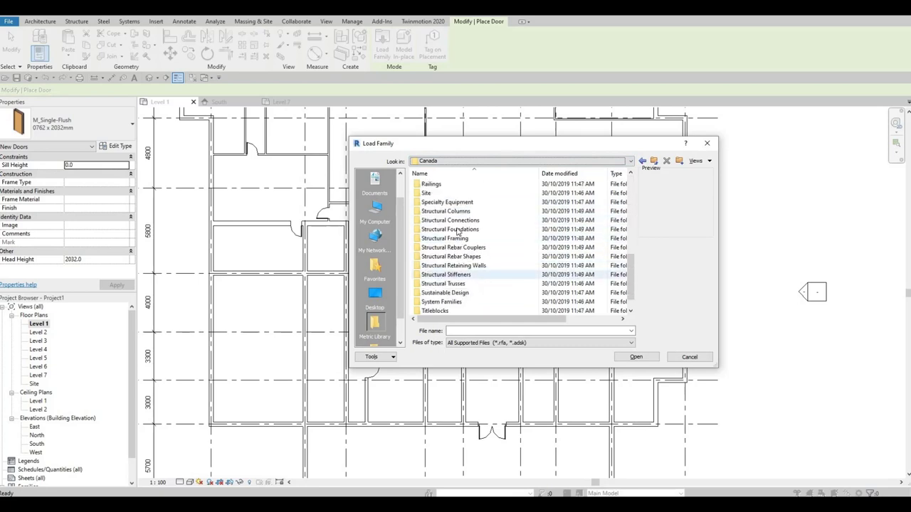
pyautogui.doubleClick(448, 203)
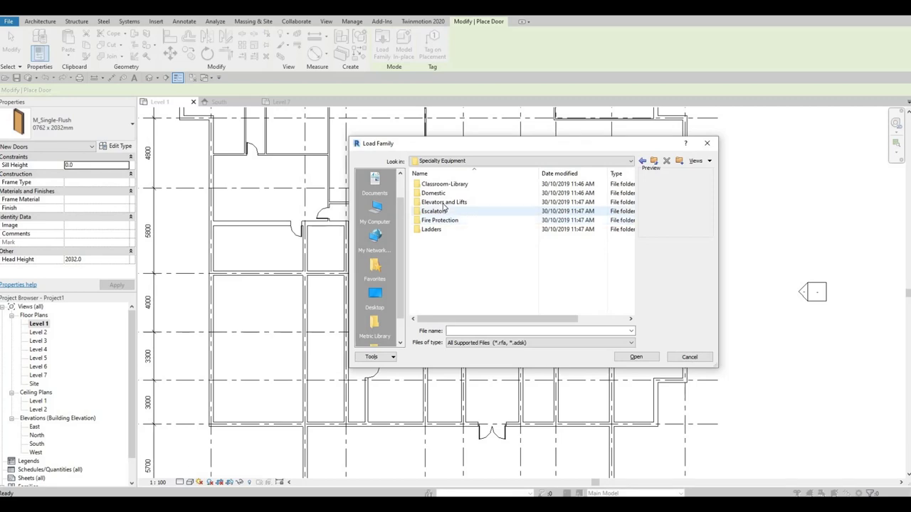
pyautogui.doubleClick(444, 203)
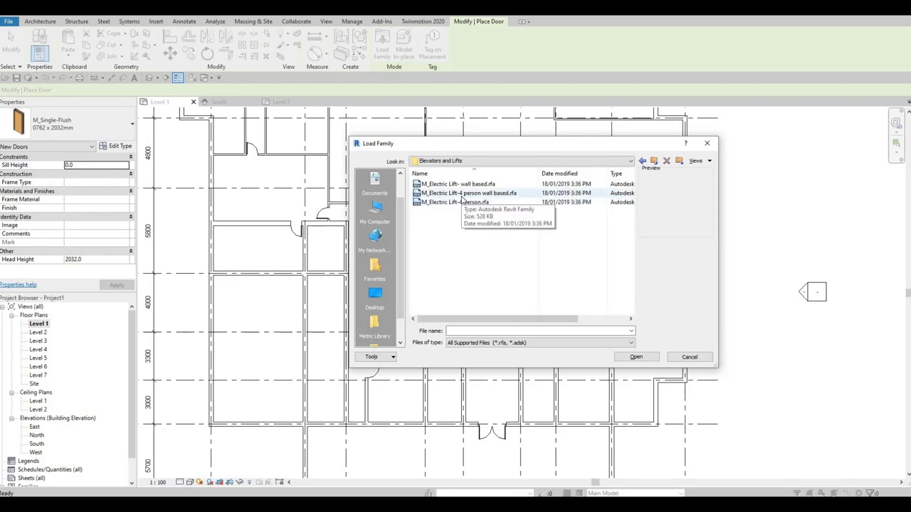
pyautogui.click(461, 196)
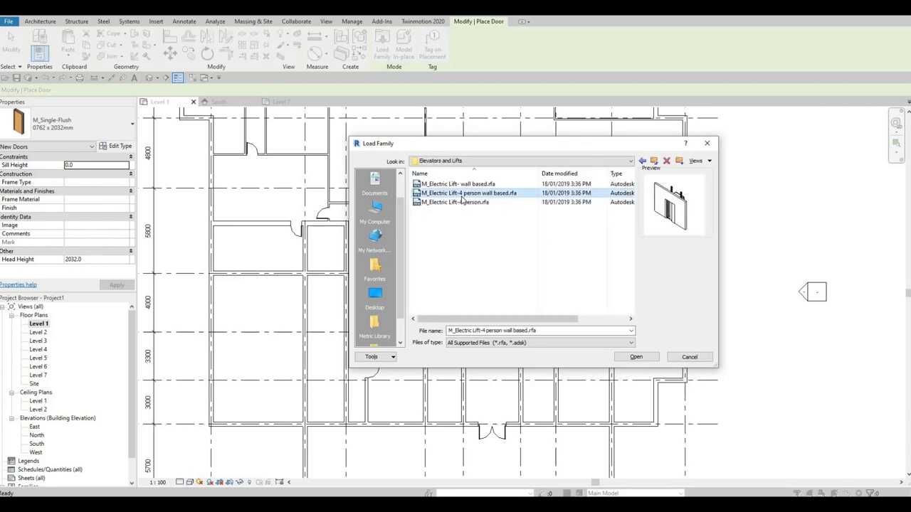
pyautogui.click(636, 357)
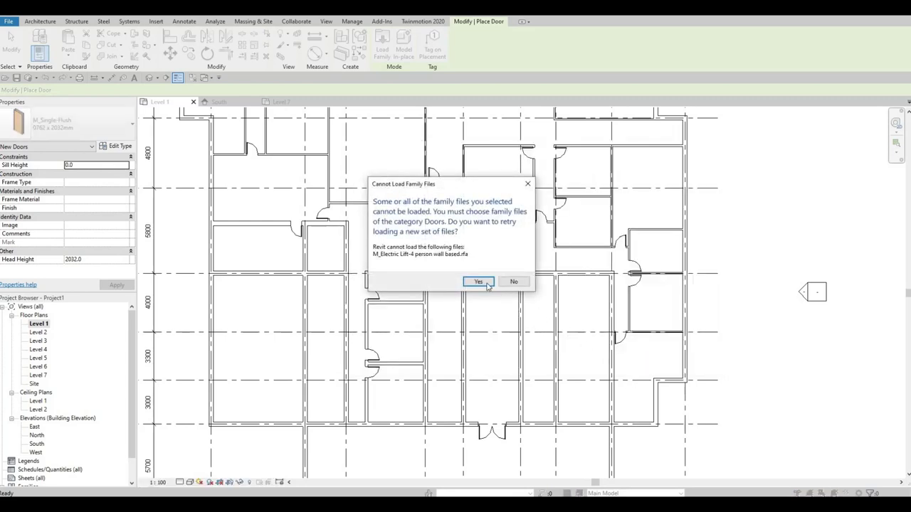
# Retry with the M_Electric Lift wall based file, then dismiss the Cannot Load Family Files error
pyautogui.press('Return')
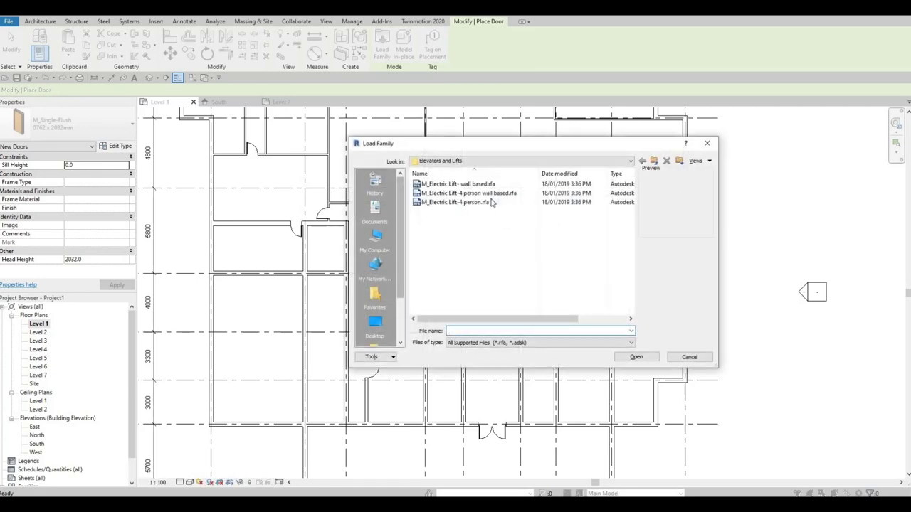
pyautogui.click(481, 194)
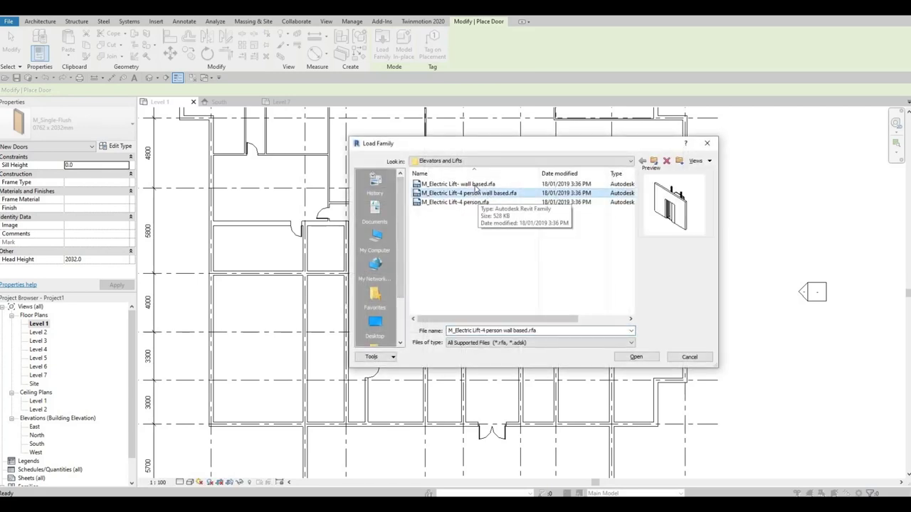
pyautogui.click(481, 185)
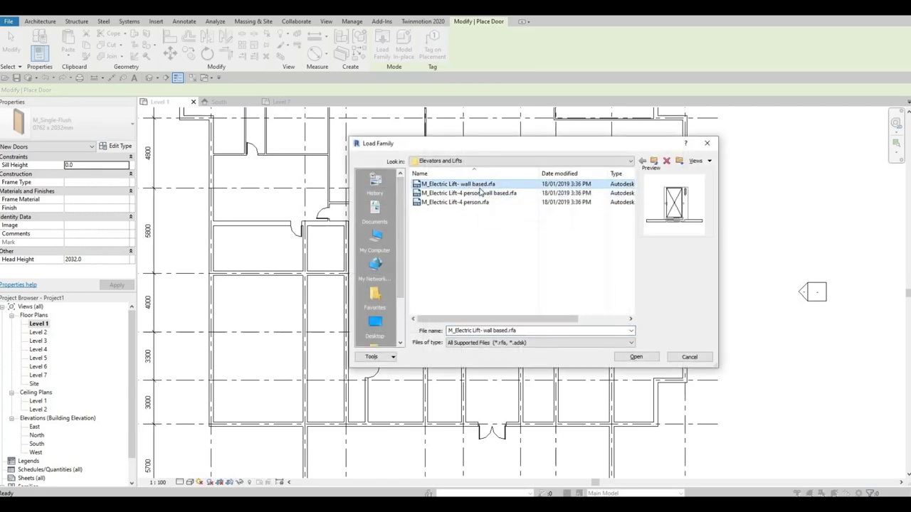
pyautogui.click(634, 357)
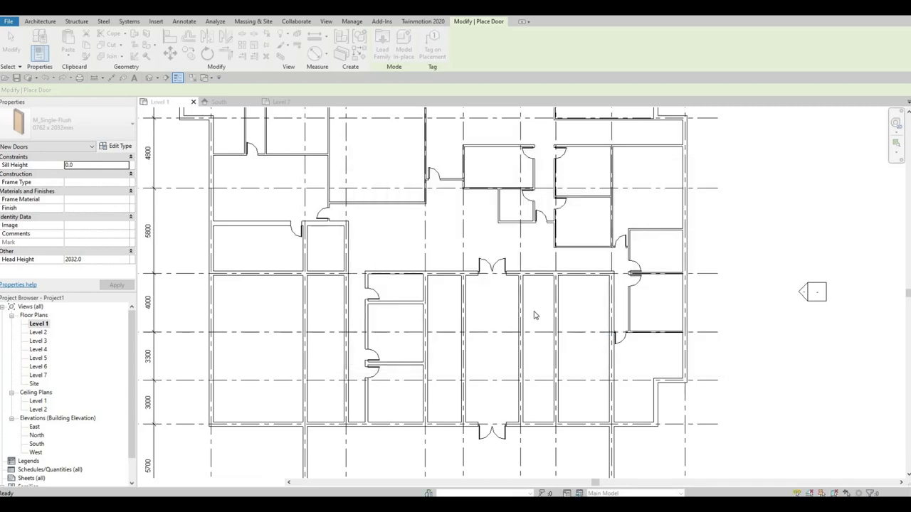
pyautogui.click(484, 282)
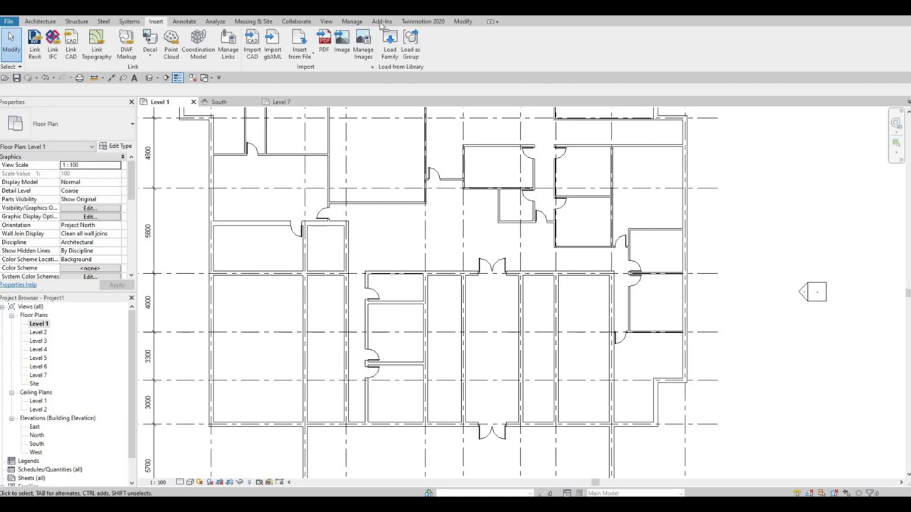
# Load M_Electric Lift-4 person wall based.rfa via Load Family, this time without errors
pyautogui.click(385, 57)
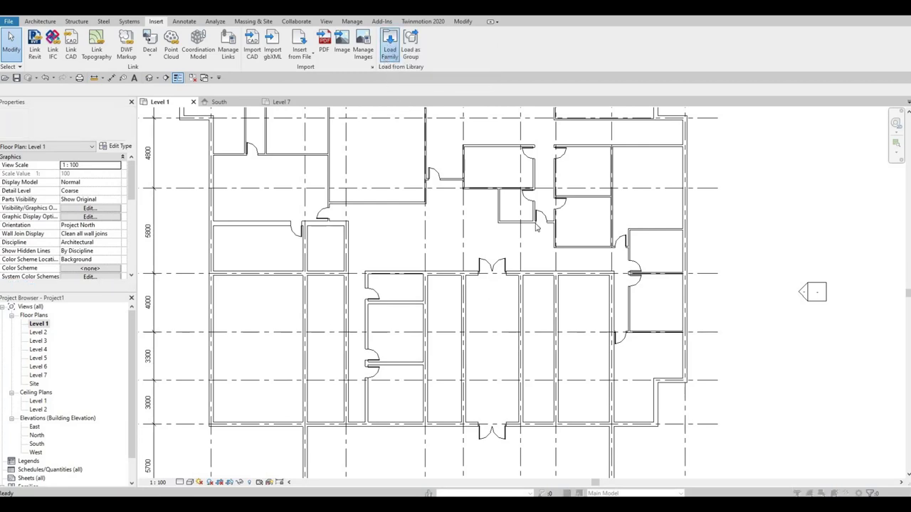
pyautogui.click(495, 194)
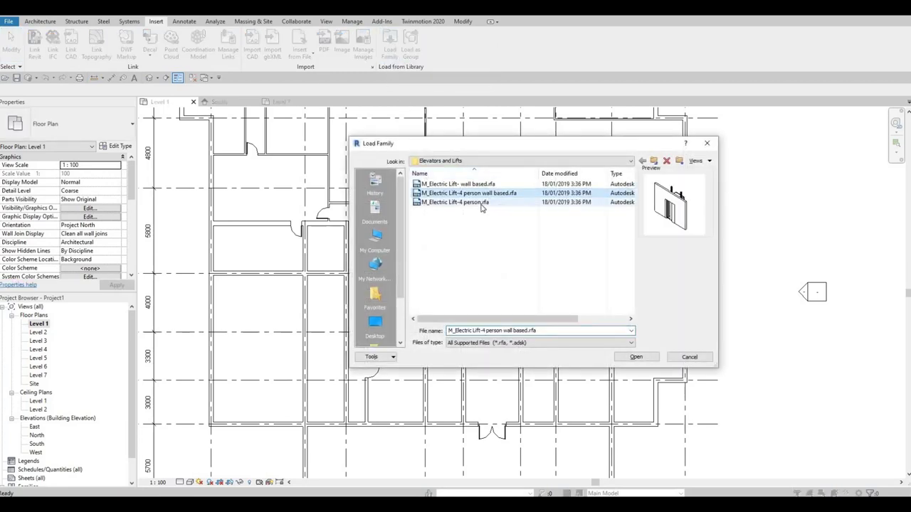
pyautogui.click(620, 357)
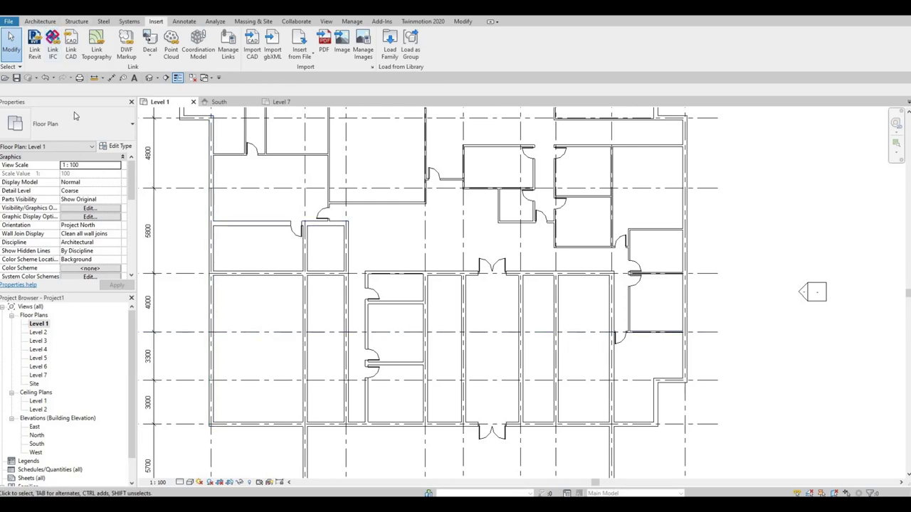
pyautogui.scroll(4, 71, 41)
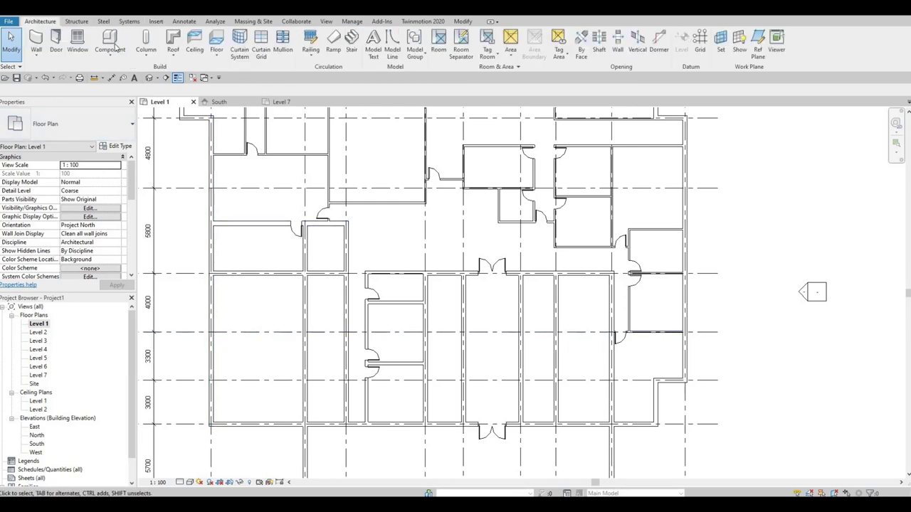
# Switch from doors to the M_Electric Lift component and place the first two lifts on the corridor wall
pyautogui.click(55, 43)
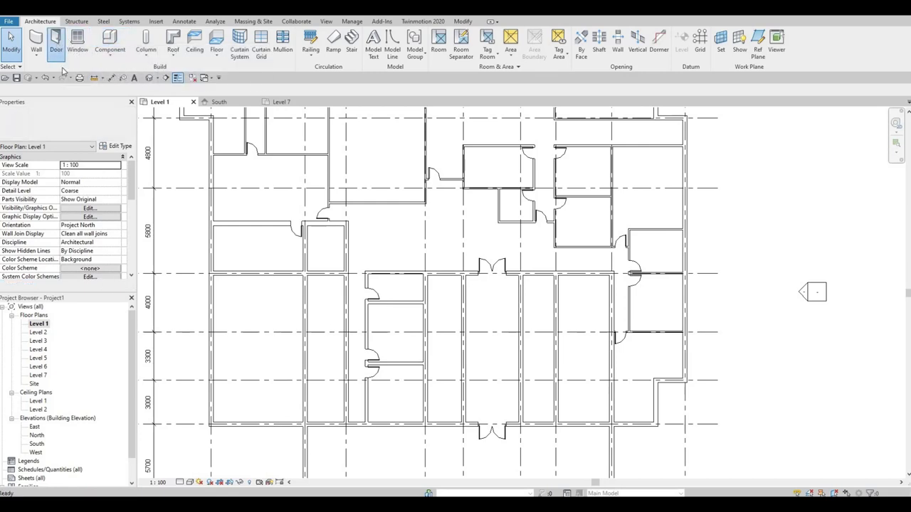
pyautogui.click(81, 127)
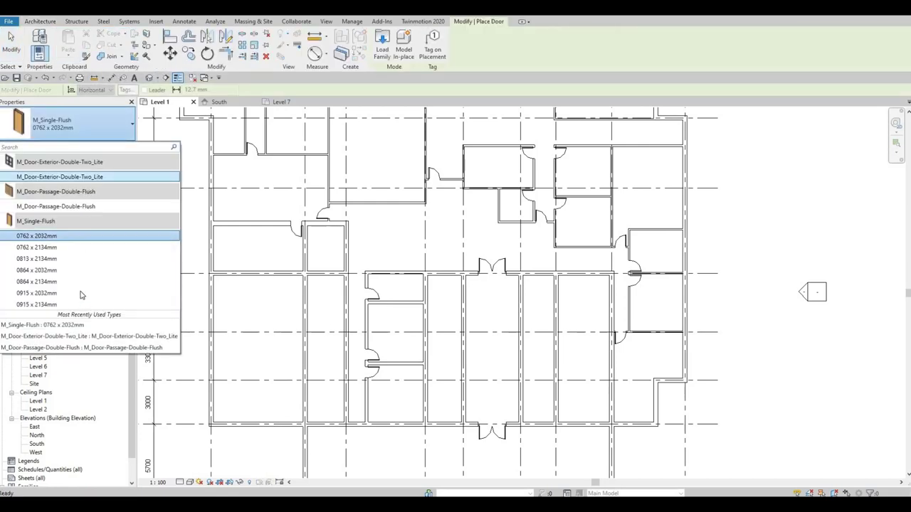
pyautogui.click(44, 21)
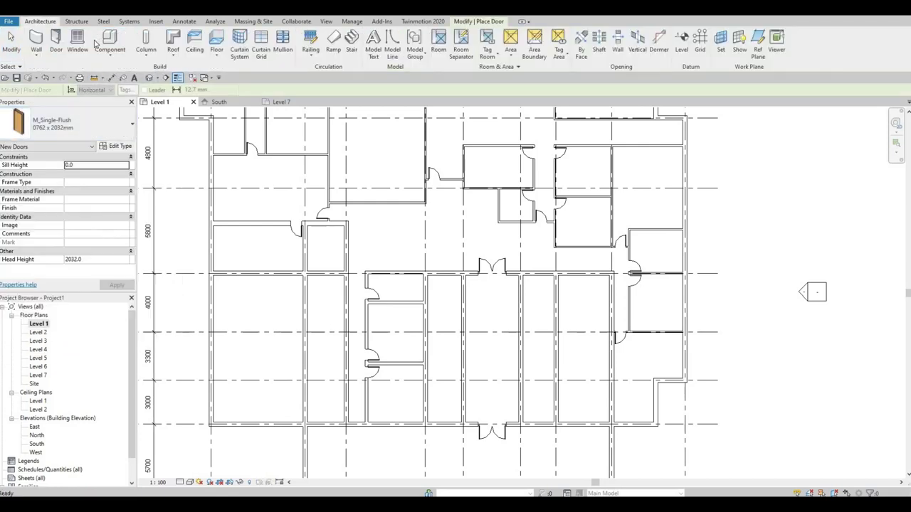
pyautogui.click(121, 54)
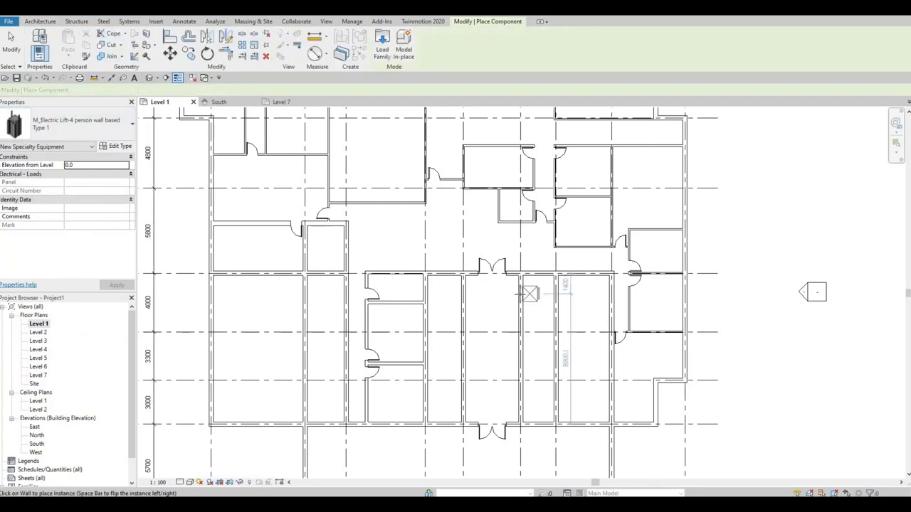
pyautogui.scroll(3, 519, 294)
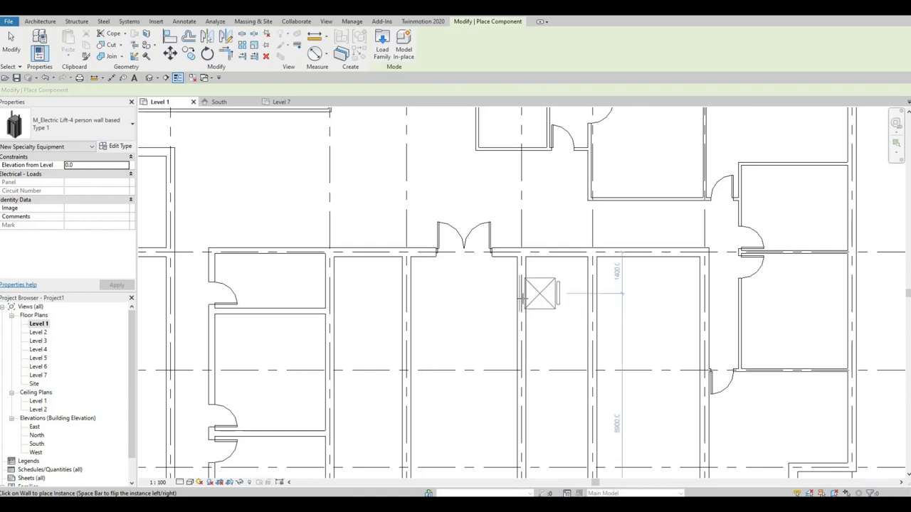
pyautogui.click(518, 292)
pyautogui.moveTo(516, 372); pyautogui.dragTo(522, 263, button='middle')
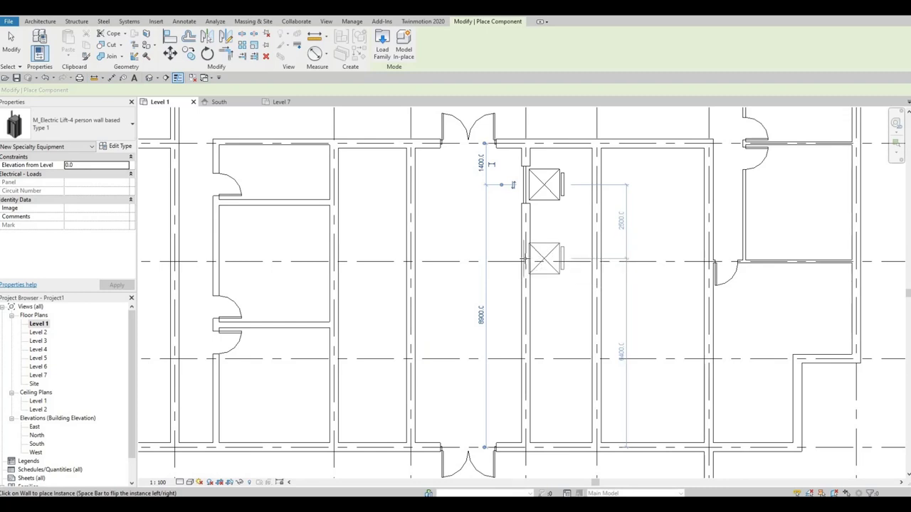
pyautogui.click(523, 260)
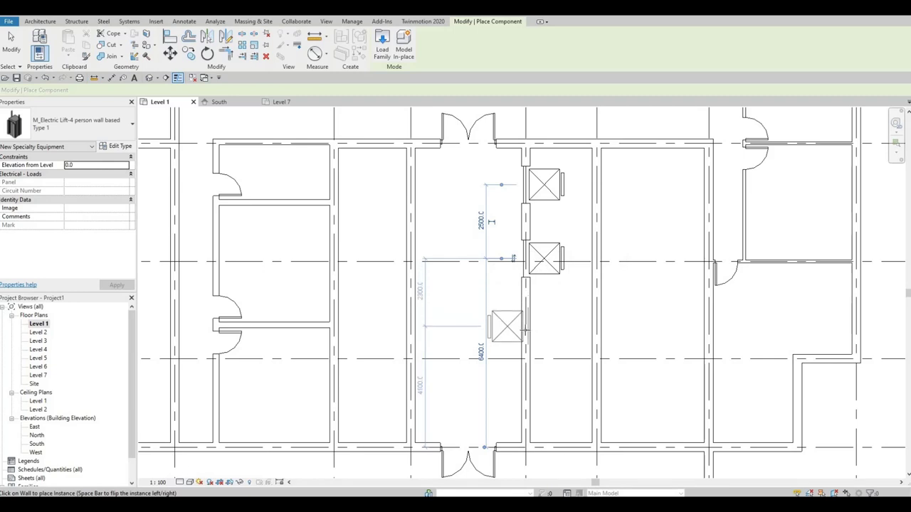
pyautogui.press('space')
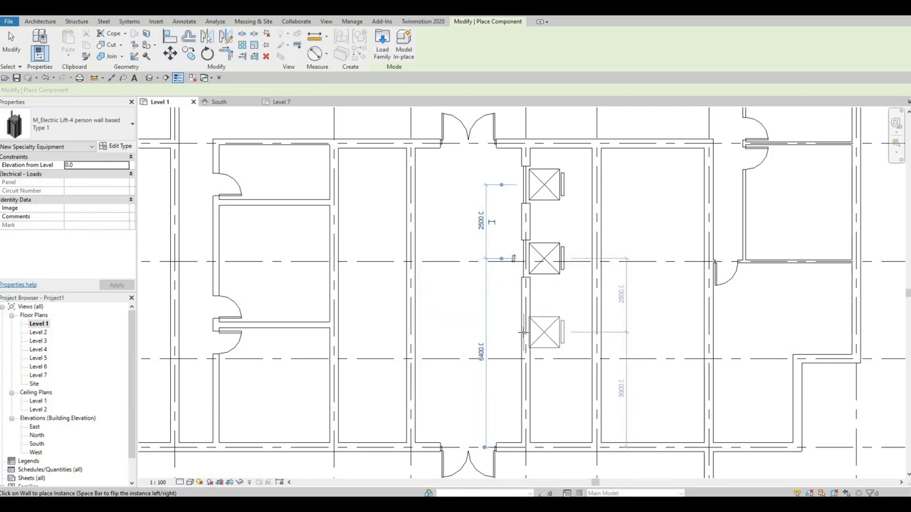
# Place two more right-wall lifts and three up the left wall, then begin aligning from the upper-right lift
pyautogui.click(523, 332)
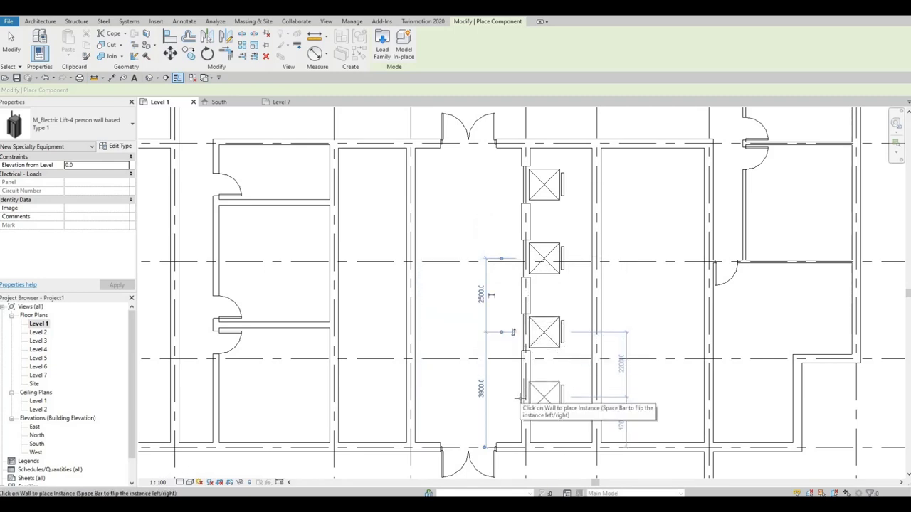
pyautogui.click(520, 397)
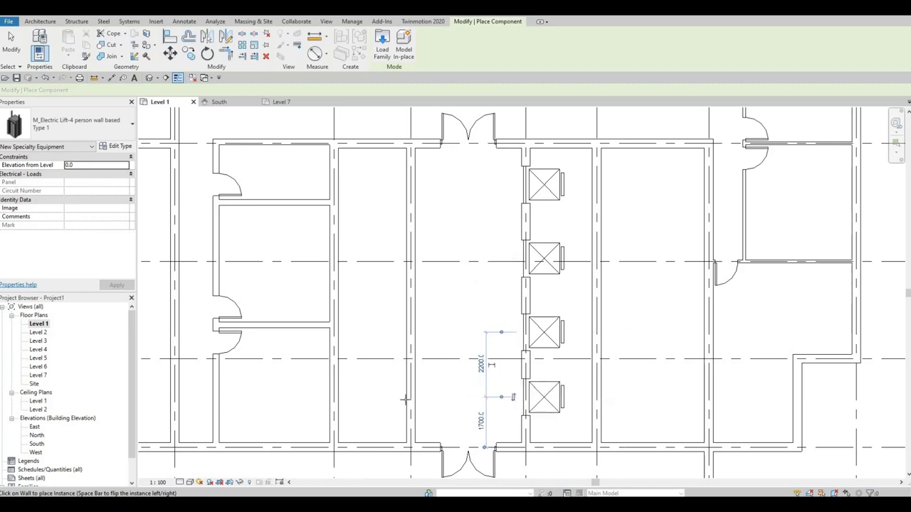
pyautogui.press('space')
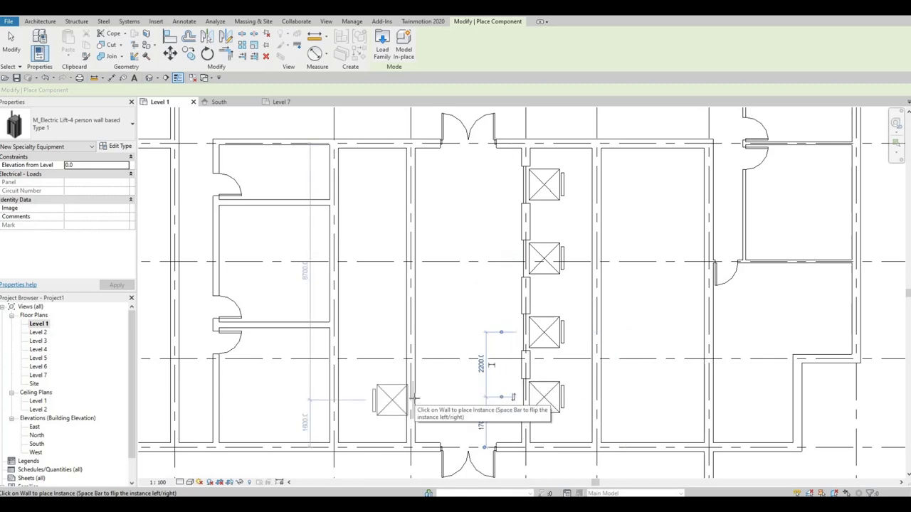
pyautogui.click(413, 396)
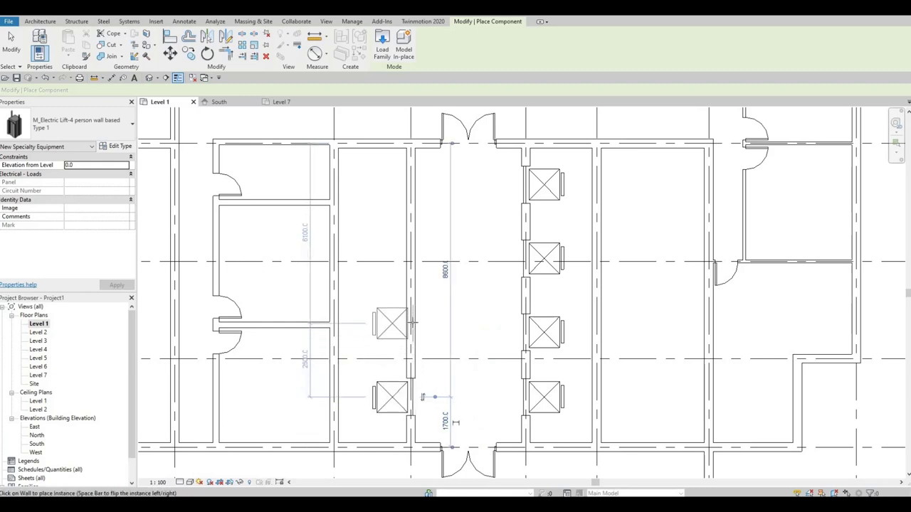
pyautogui.click(412, 324)
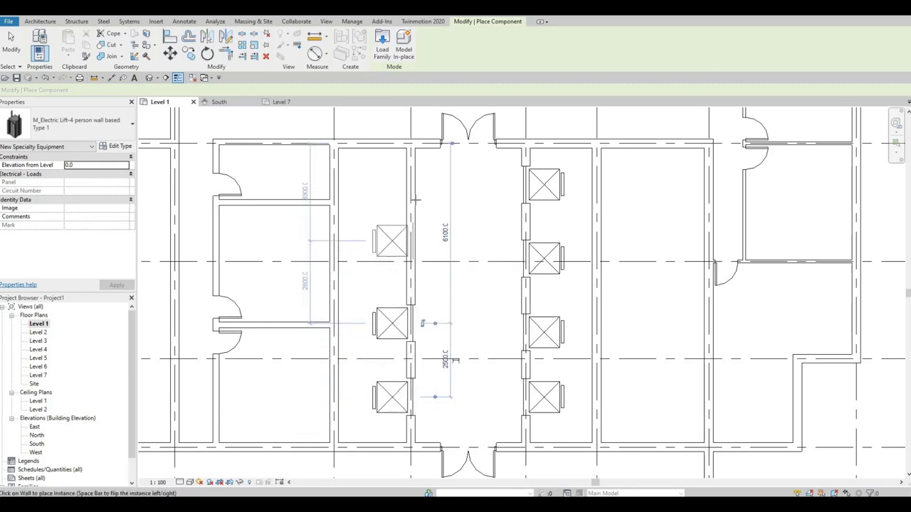
pyautogui.click(412, 242)
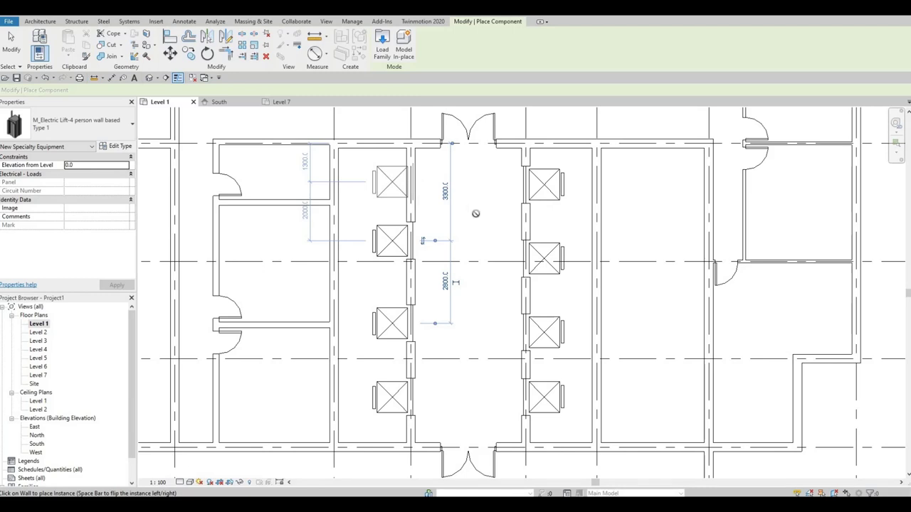
pyautogui.press('Escape')
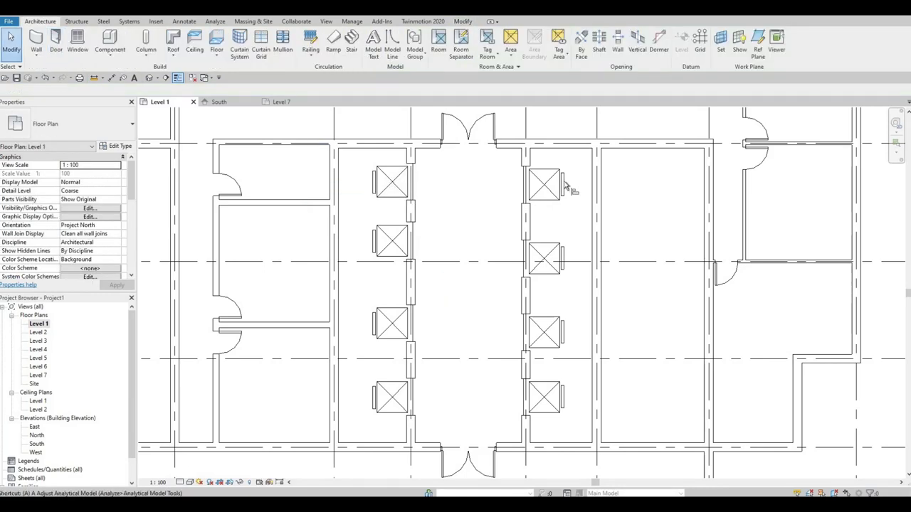
pyautogui.press('l')
pyautogui.click(544, 170)
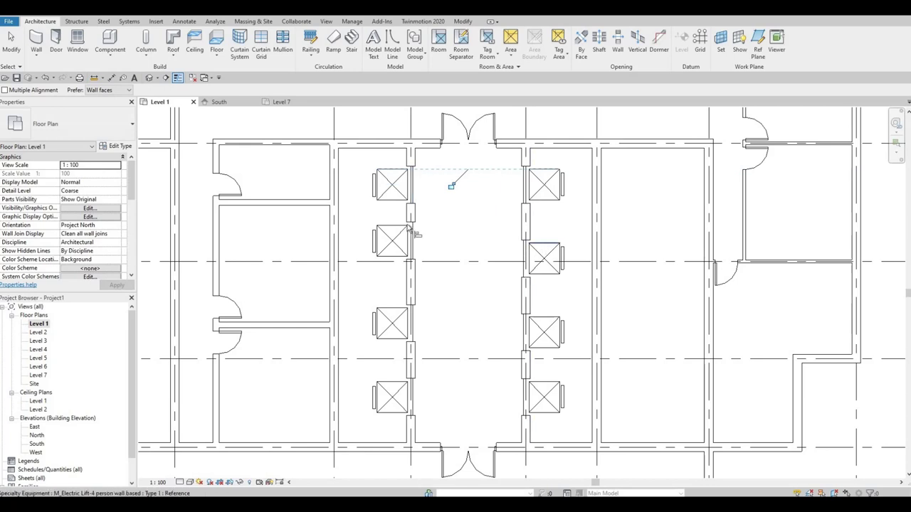
# Align the middle, lower and bottom left lifts to the top edges of their right-side partners
pyautogui.click(544, 244)
pyautogui.click(394, 227)
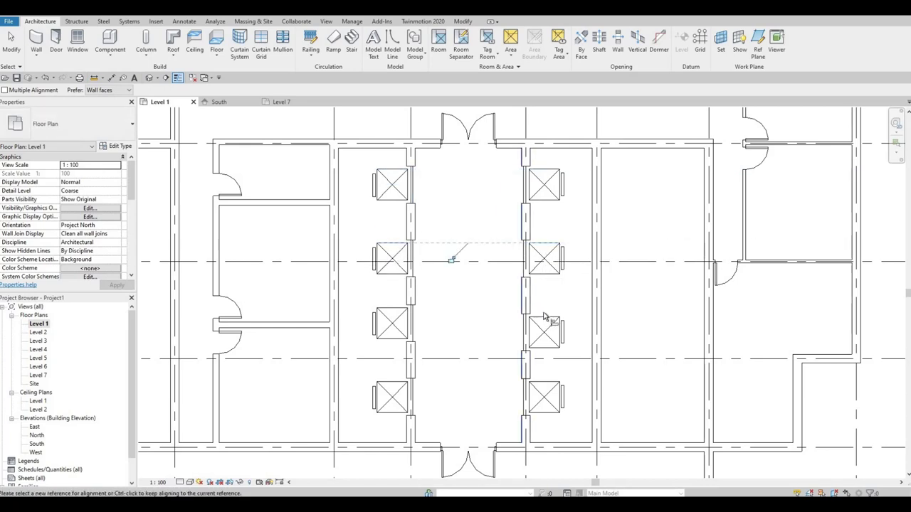
pyautogui.click(544, 317)
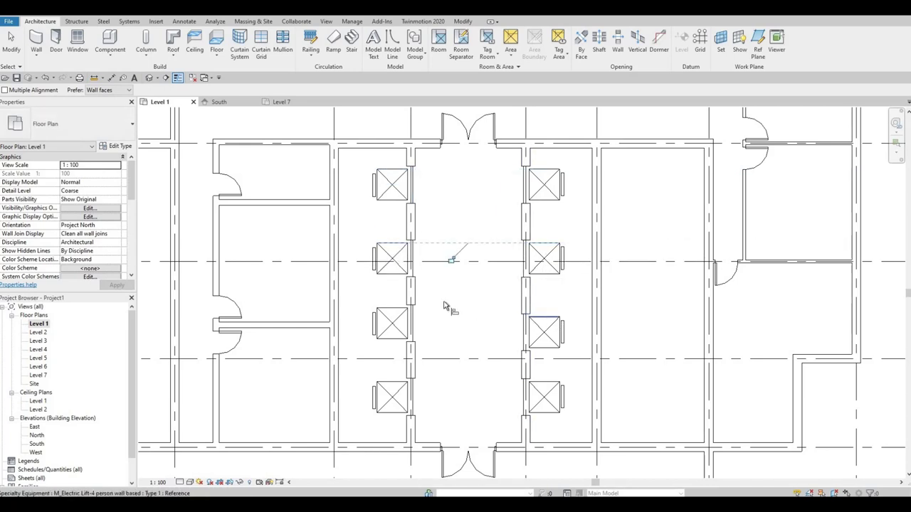
pyautogui.click(397, 316)
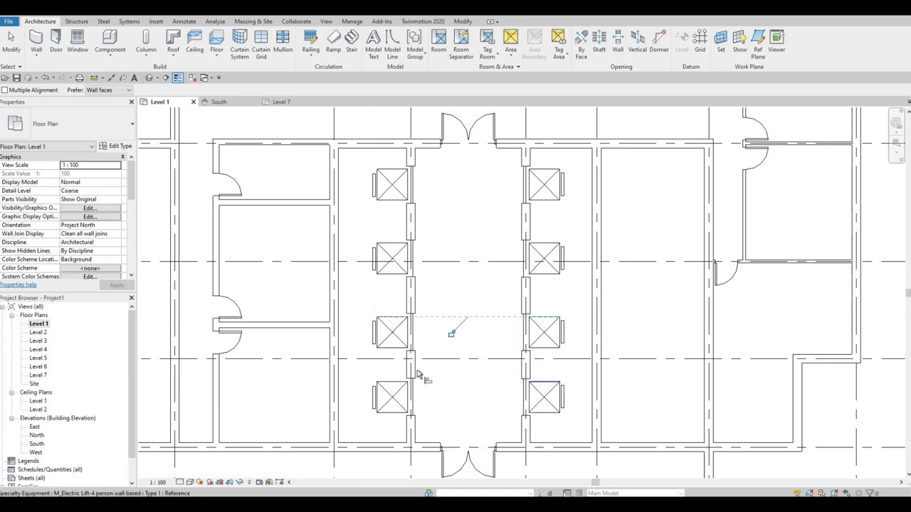
pyautogui.click(544, 383)
pyautogui.click(388, 384)
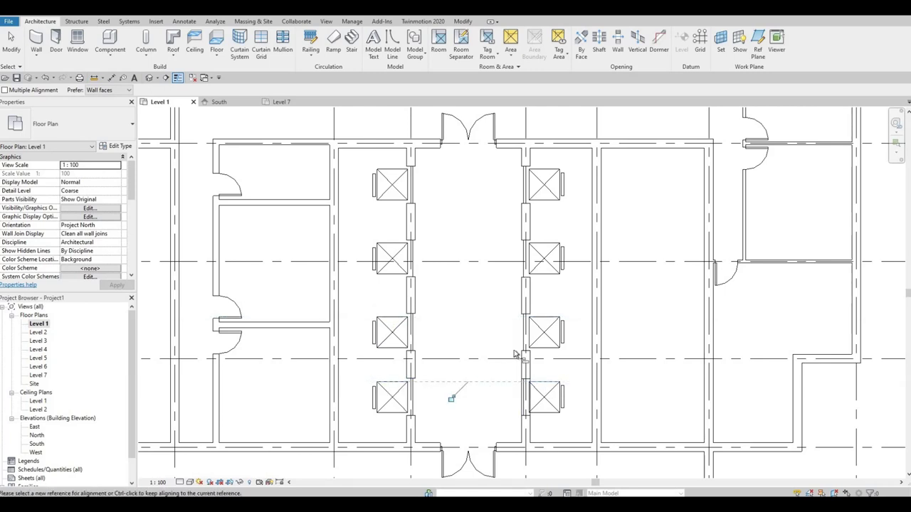
pyautogui.scroll(-3, 529, 249)
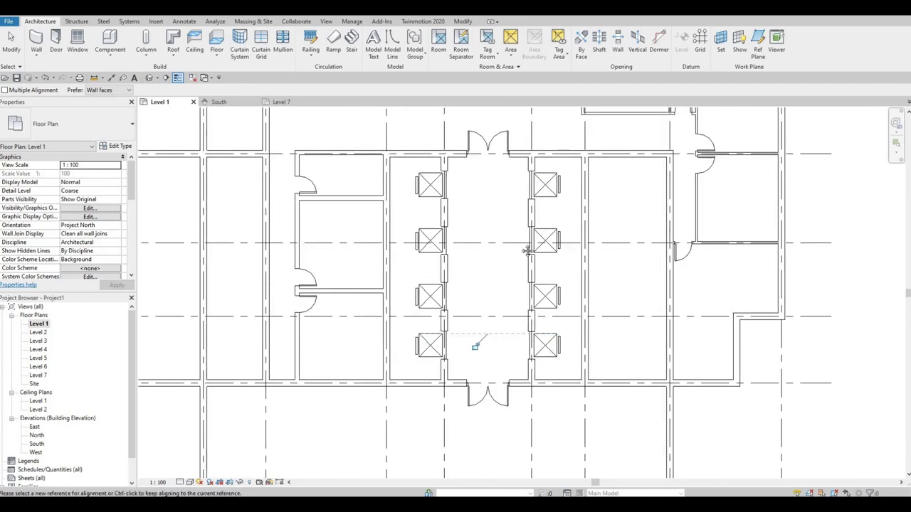
pyautogui.press('Escape')
pyautogui.press('Escape')
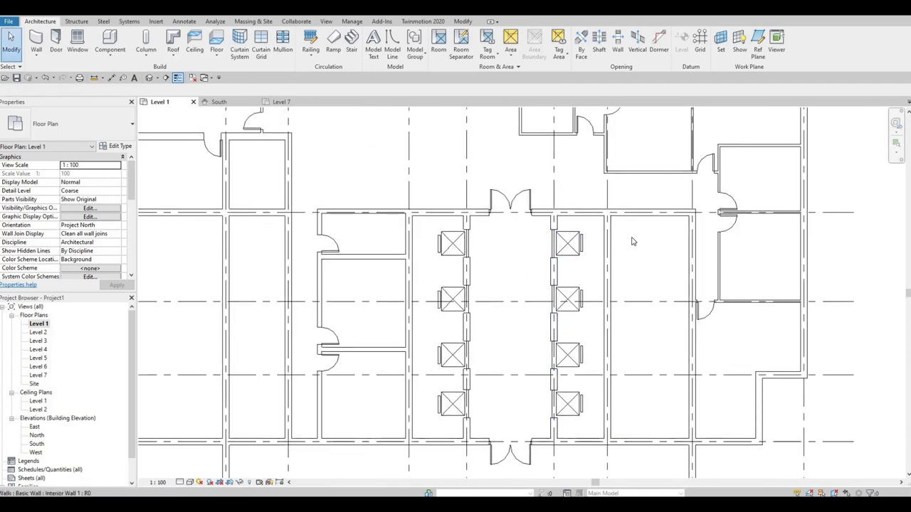
pyautogui.click(55, 44)
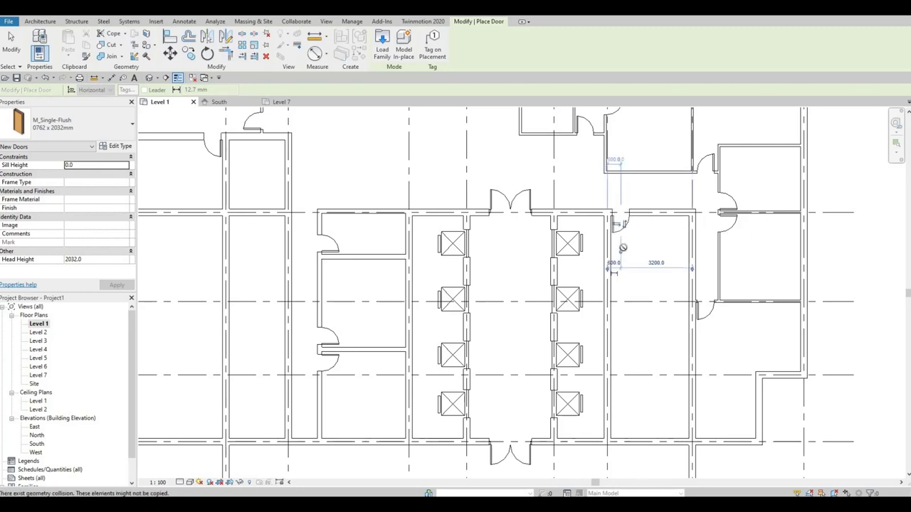
pyautogui.moveTo(644, 306); pyautogui.dragTo(612, 262, button='middle')
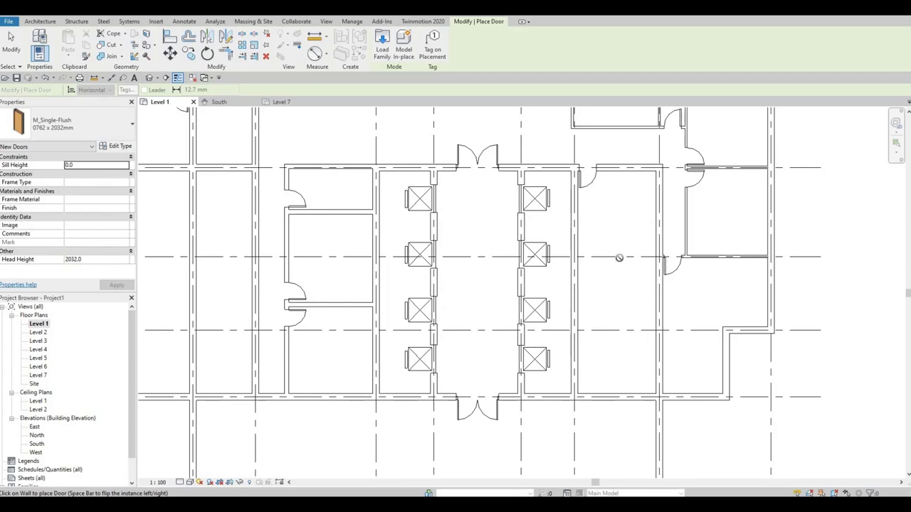
pyautogui.press('Escape')
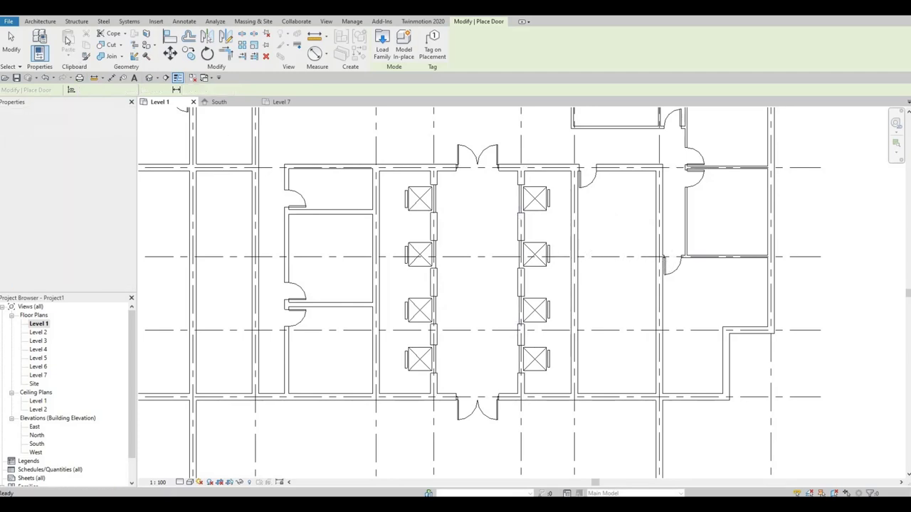
# Draw a horizontal Interior Wall 3 partition from the grid intersection, then a vertical wall up to the top wall
pyautogui.click(37, 47)
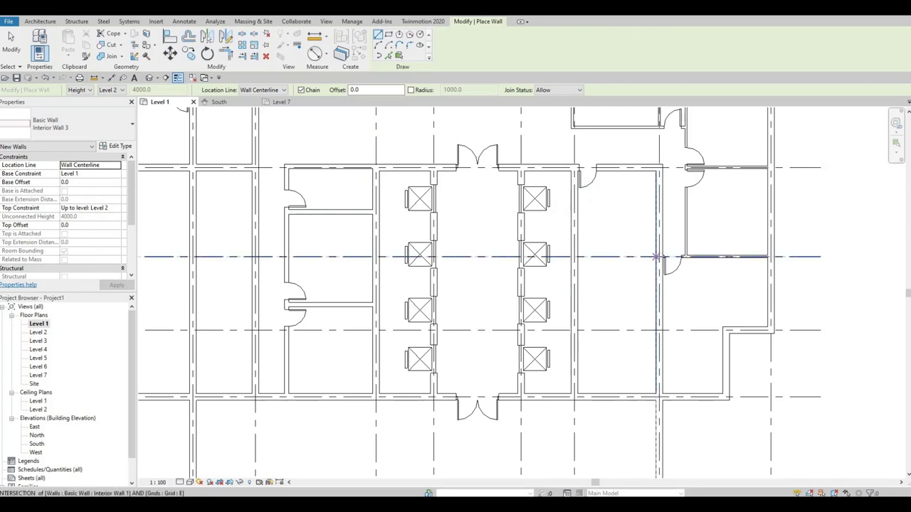
pyautogui.click(657, 256)
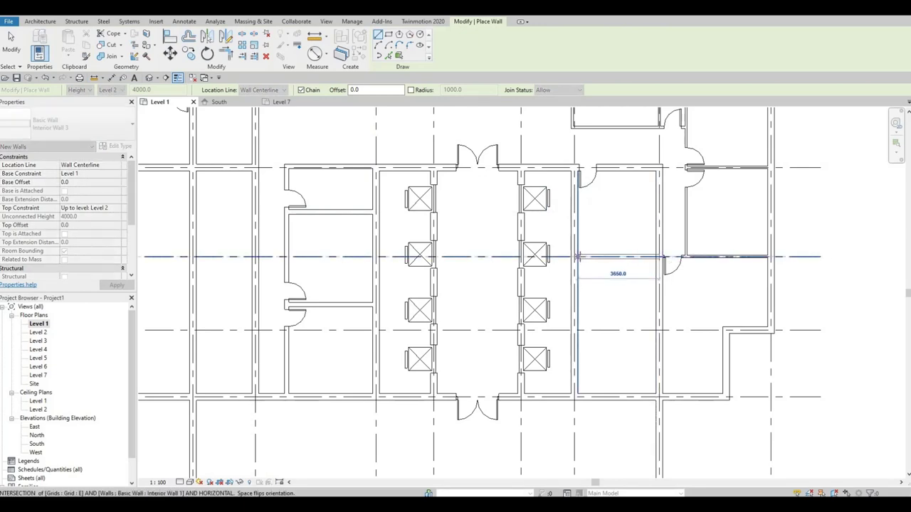
pyautogui.click(577, 256)
pyautogui.press('Escape')
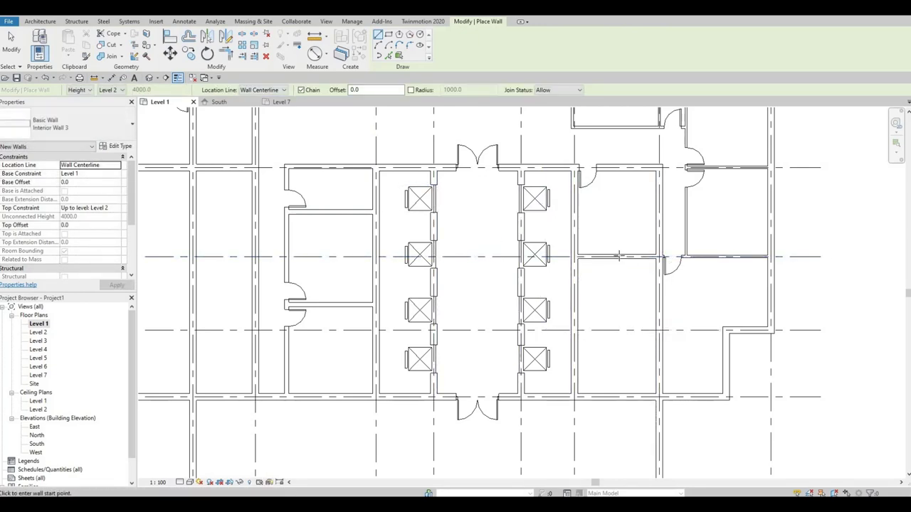
pyautogui.click(616, 256)
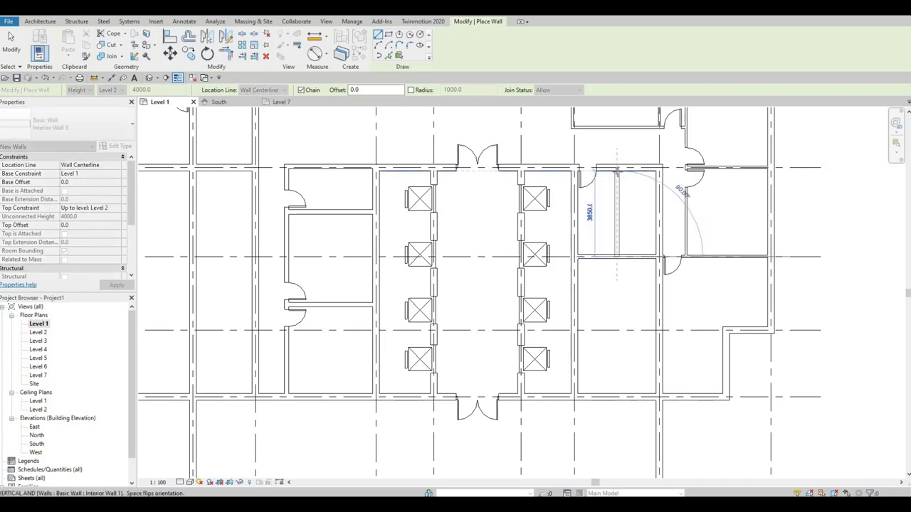
pyautogui.click(618, 171)
pyautogui.press('Escape')
pyautogui.press('Escape')
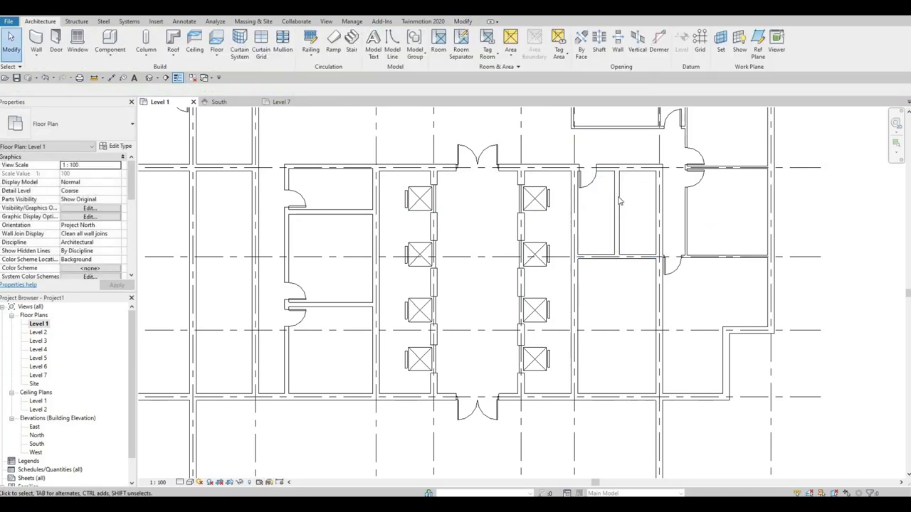
pyautogui.click(618, 201)
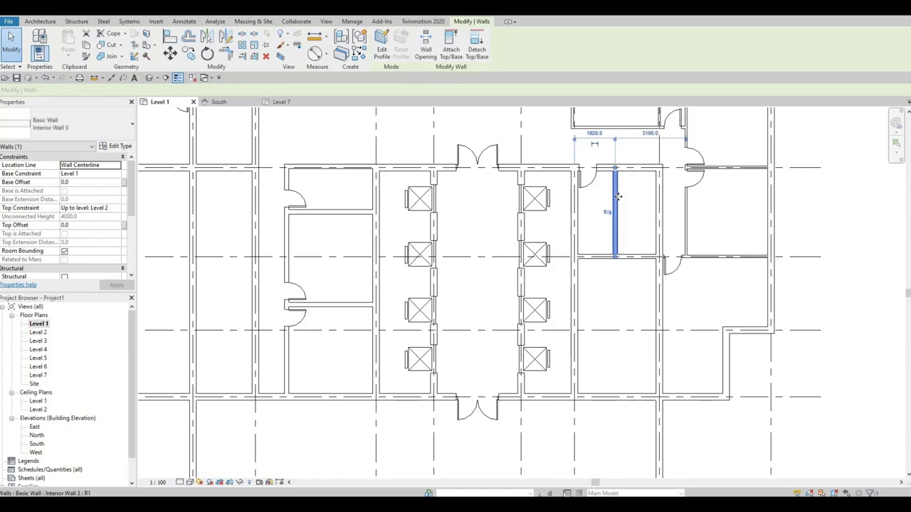
pyautogui.press('Escape')
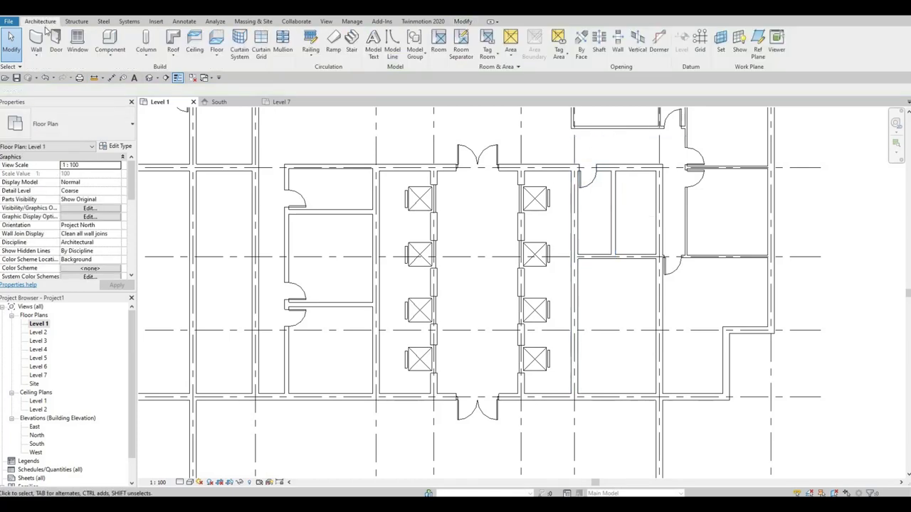
# Place an M_Single-Flush door in the new horizontal partition
pyautogui.click(57, 42)
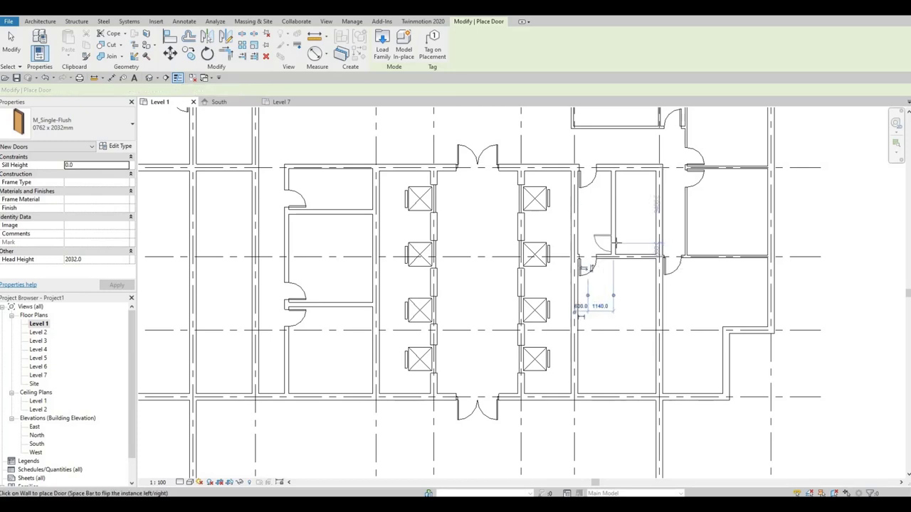
pyautogui.click(583, 265)
pyautogui.press('Escape')
pyautogui.press('Escape')
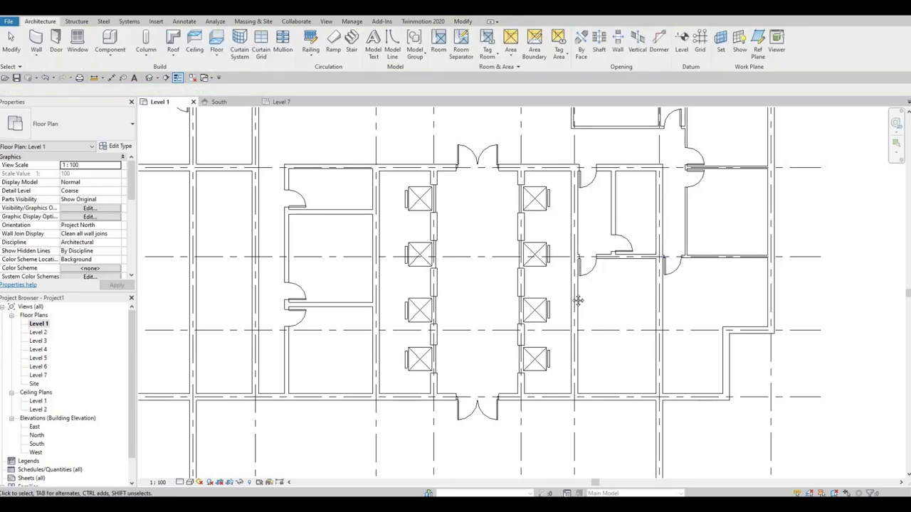
pyautogui.moveTo(606, 260); pyautogui.dragTo(625, 255, button='middle')
pyautogui.scroll(-2, 625, 255)
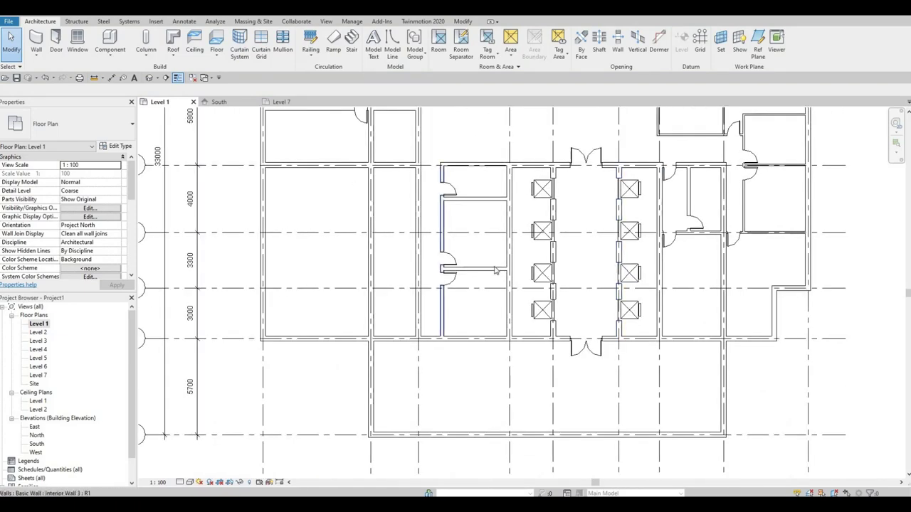
# Place an M_Electric Lift-4 person wall based lift on the shaft room wall above grid D
pyautogui.moveTo(319, 174); pyautogui.dragTo(461, 217, button='middle')
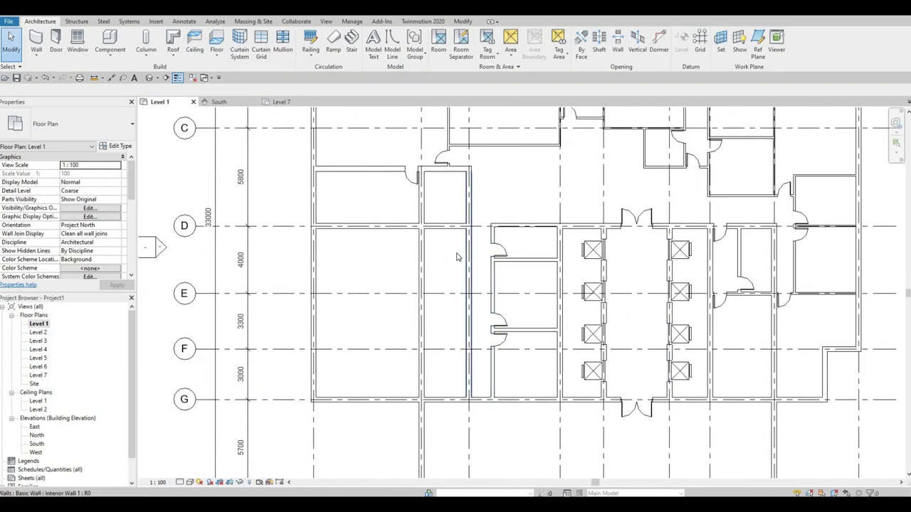
pyautogui.click(111, 40)
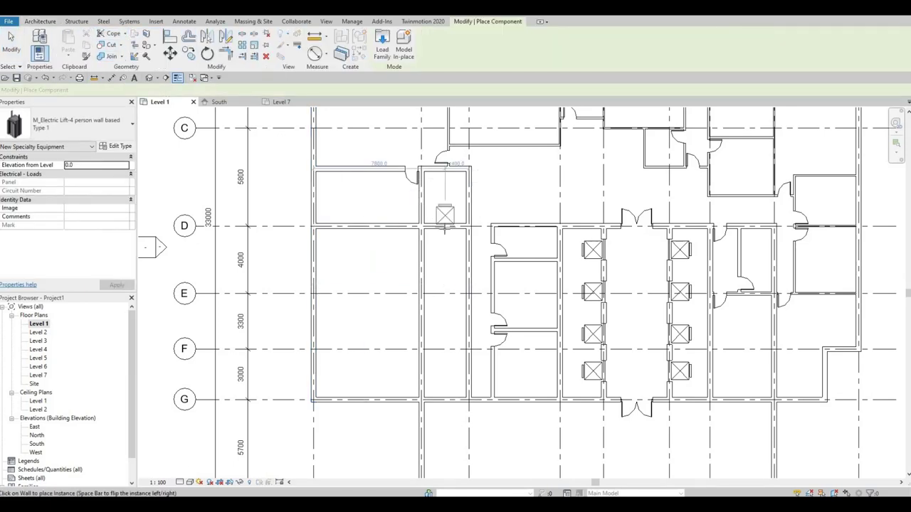
pyautogui.click(428, 251)
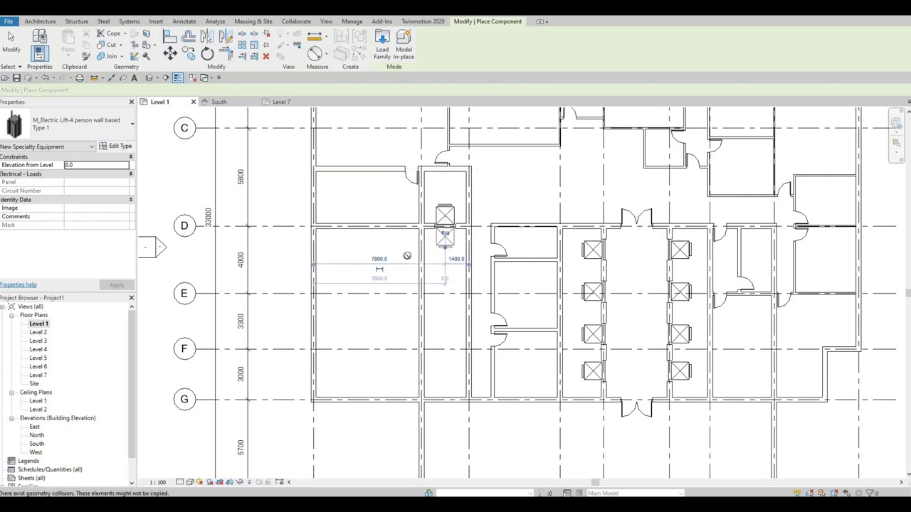
pyautogui.moveTo(406, 256); pyautogui.dragTo(409, 236, button='middle')
pyautogui.press('Escape')
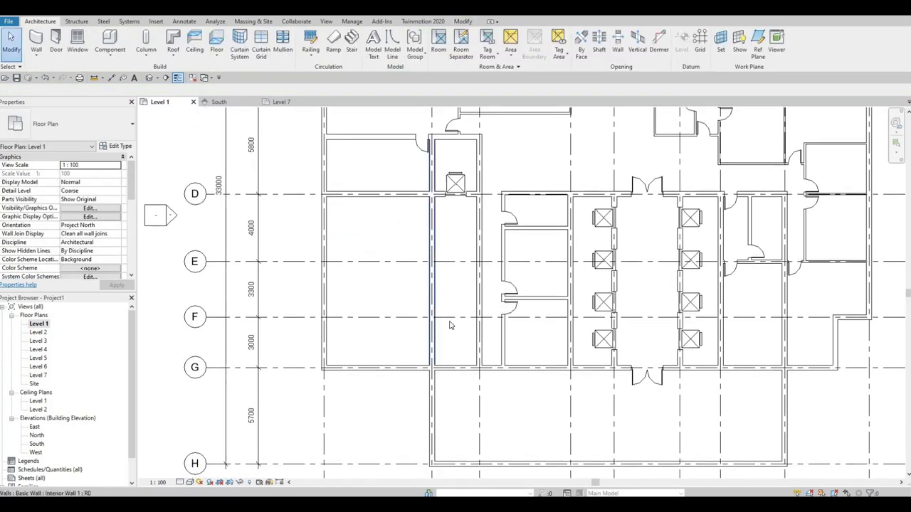
# Draw a matching horizontal interior wall across the bay below the lift room using Create Similar
pyautogui.click(431, 229)
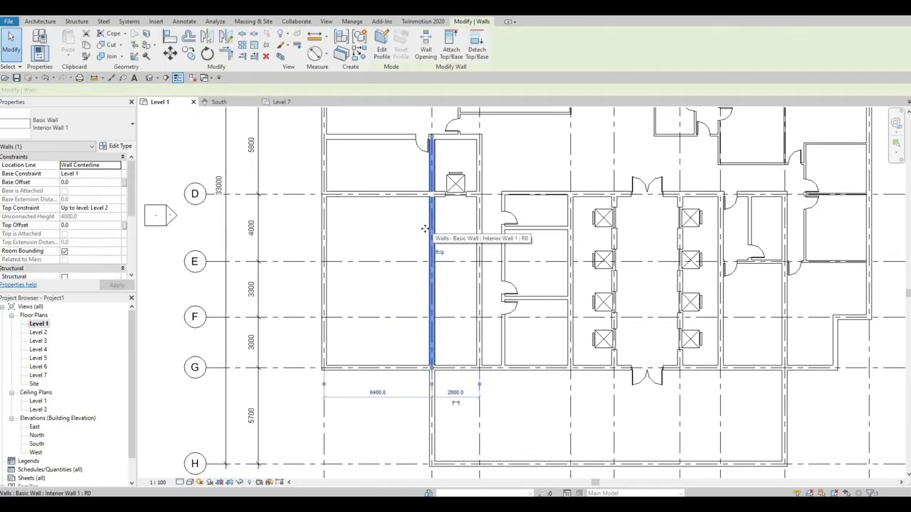
pyautogui.click(361, 57)
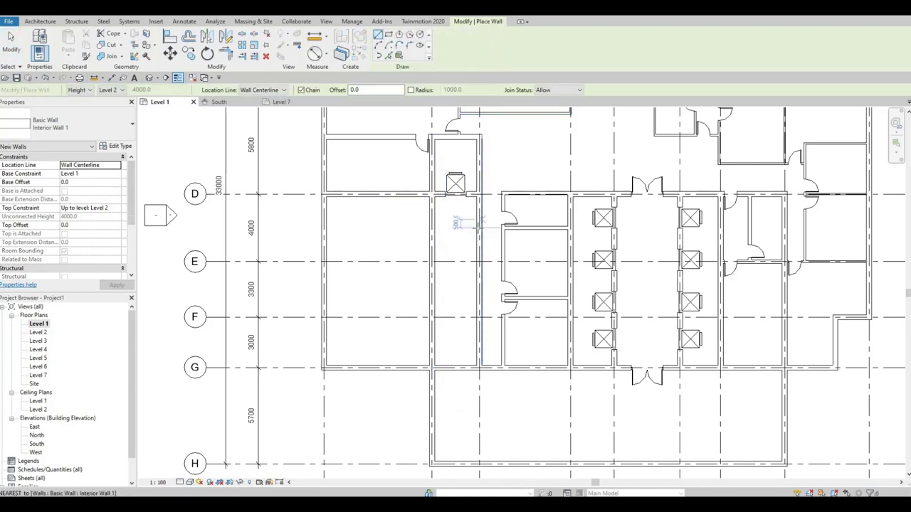
pyautogui.click(478, 228)
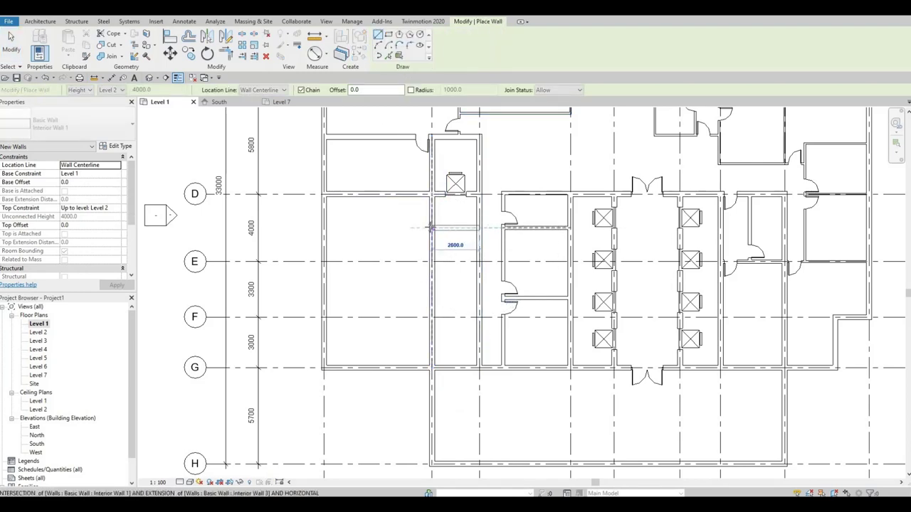
pyautogui.click(449, 231)
pyautogui.press('Escape')
pyautogui.press('Escape')
pyautogui.click(455, 227)
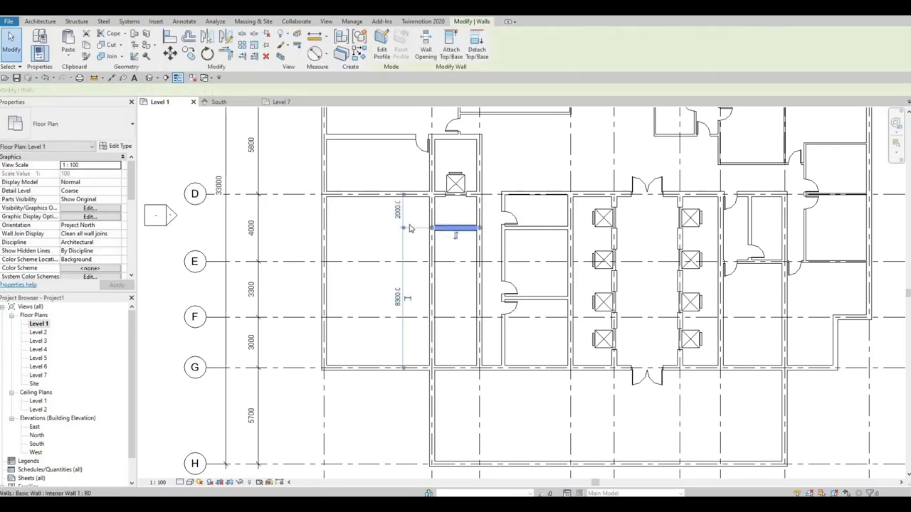
pyautogui.press('Escape')
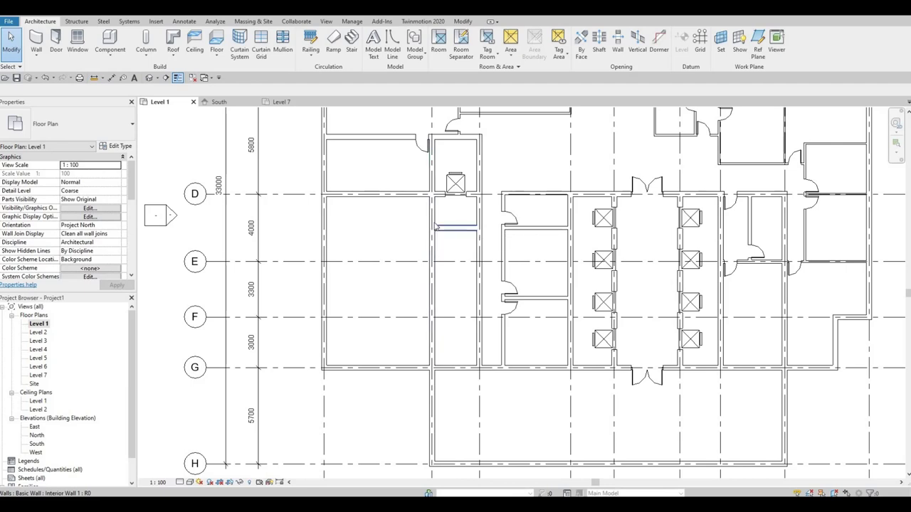
# Trim the new horizontal wall and the vertical wall into a clean corner with TR
pyautogui.press('t')
pyautogui.press('r')
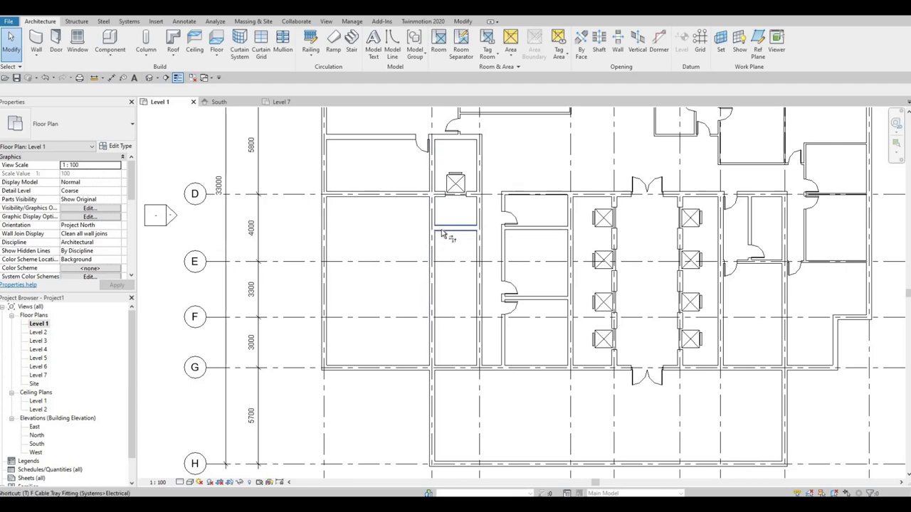
pyautogui.click(436, 226)
pyautogui.click(433, 218)
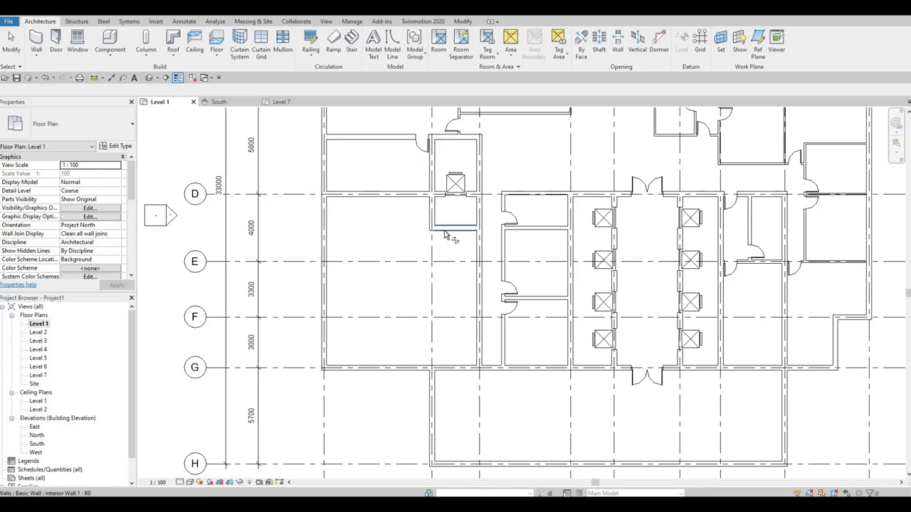
pyautogui.scroll(1, 455, 234)
pyautogui.press('Escape')
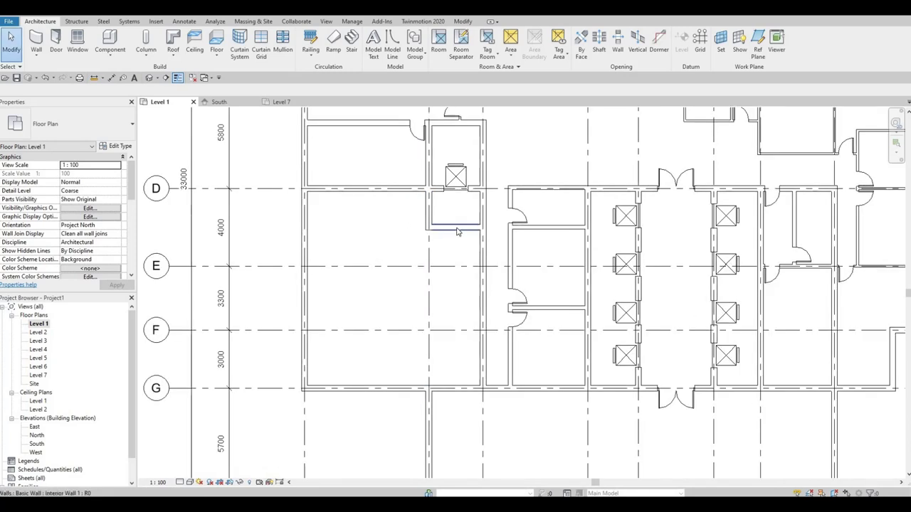
# Move the lobby wall by setting its temporary dimension to 3000
pyautogui.click(457, 229)
pyautogui.click(393, 208)
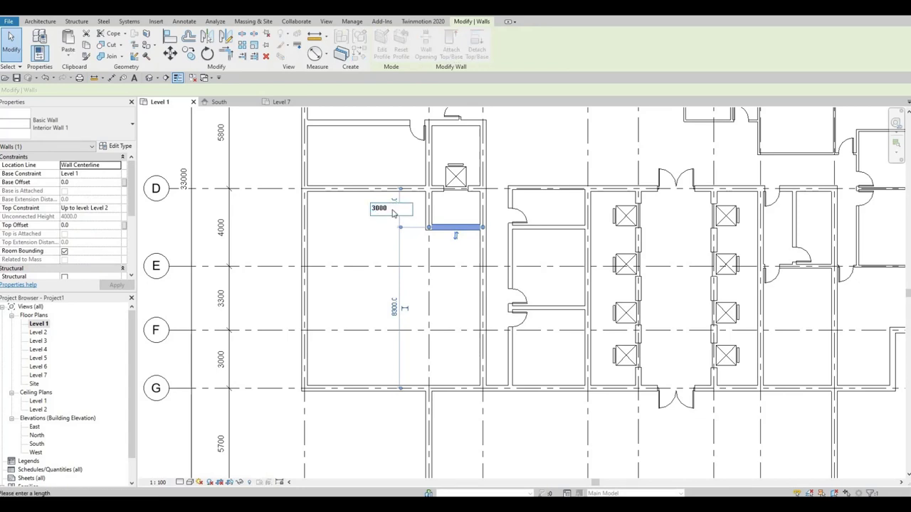
pyautogui.write('3000')
pyautogui.press('Return')
pyautogui.click(378, 216)
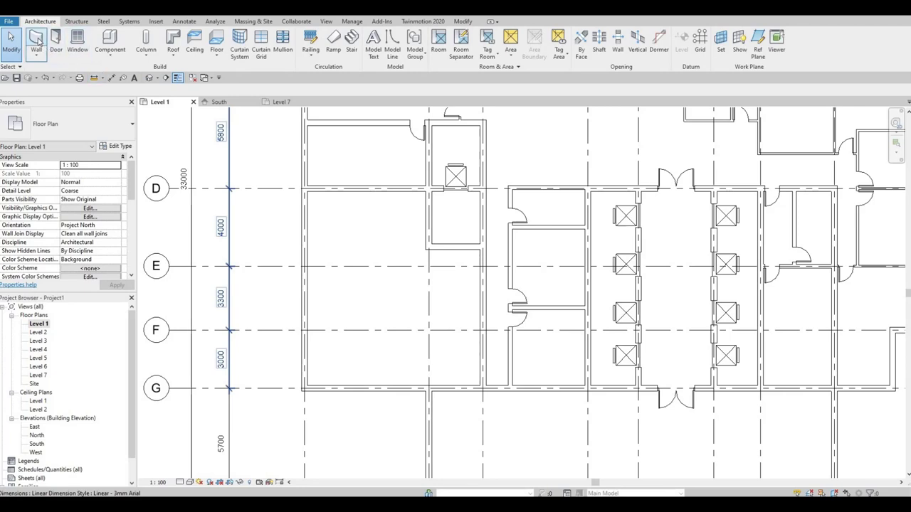
pyautogui.click(37, 41)
# Select the M_Door-Exterior-Double-Two_Lite type and place one double door in each lobby side wall
pyautogui.press('Escape')
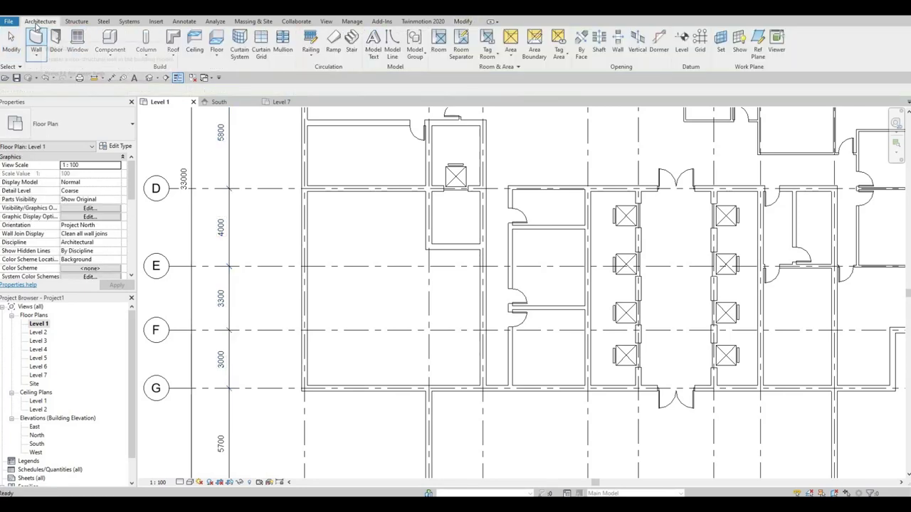
pyautogui.click(55, 41)
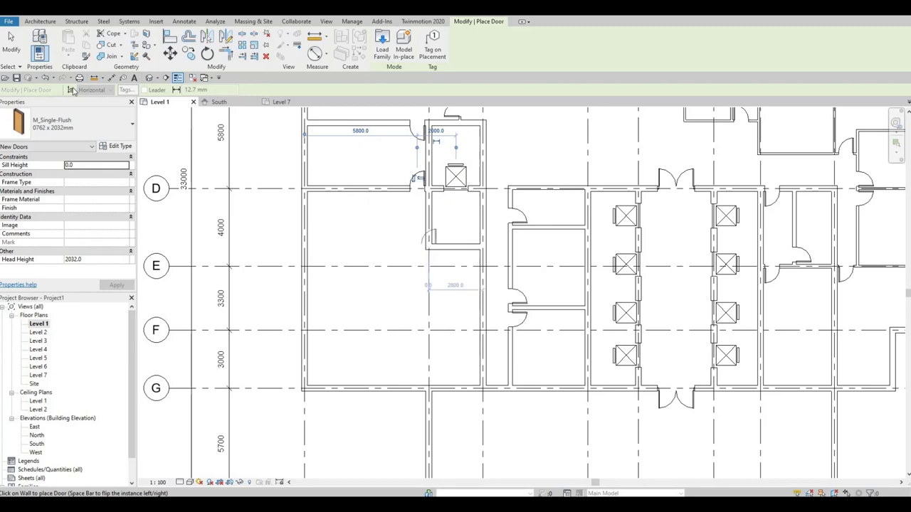
pyautogui.click(78, 127)
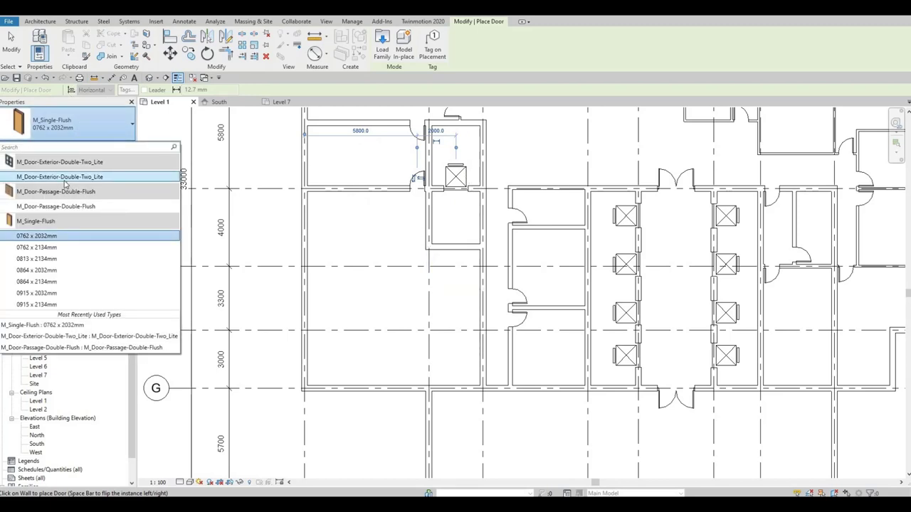
pyautogui.press('Return')
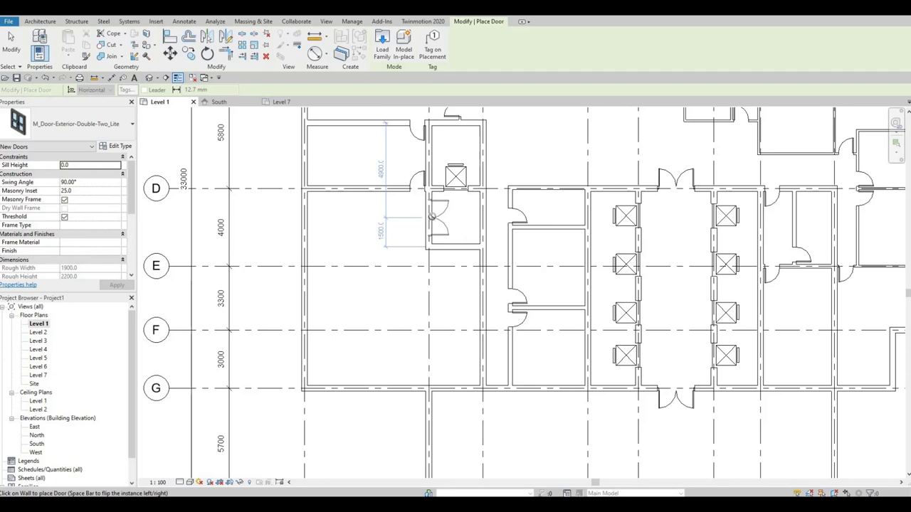
pyautogui.click(432, 216)
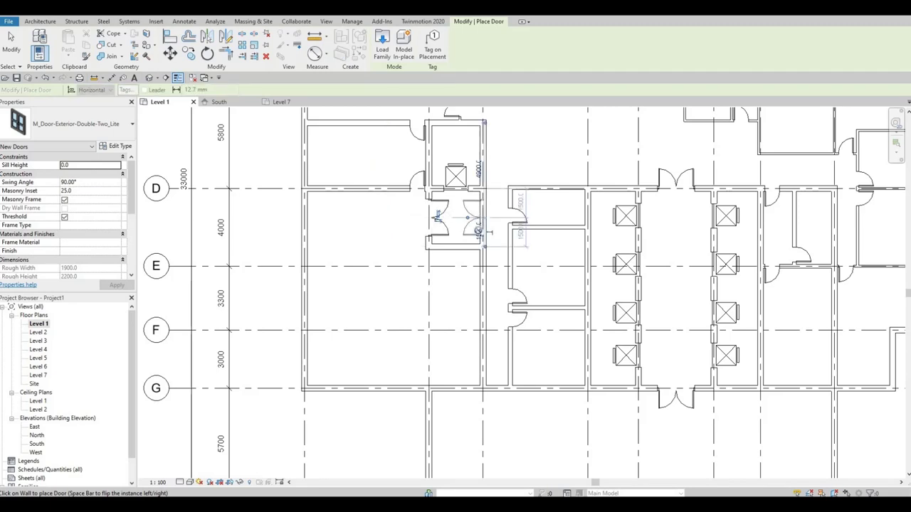
pyautogui.click(478, 230)
pyautogui.press('Escape')
pyautogui.press('Escape')
pyautogui.scroll(2, 428, 270)
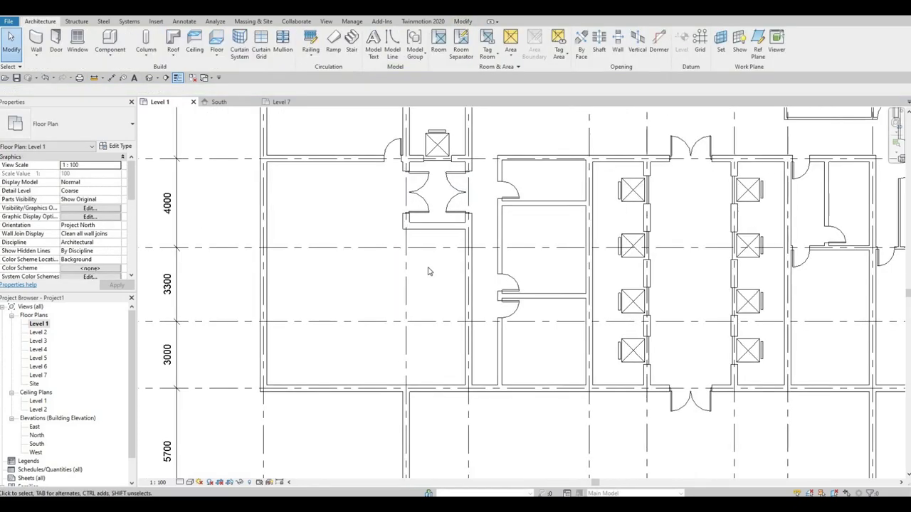
# Zoom out and pan to view the entire Level 1 plan with both lift banks and the lobby
pyautogui.scroll(-2, 428, 270)
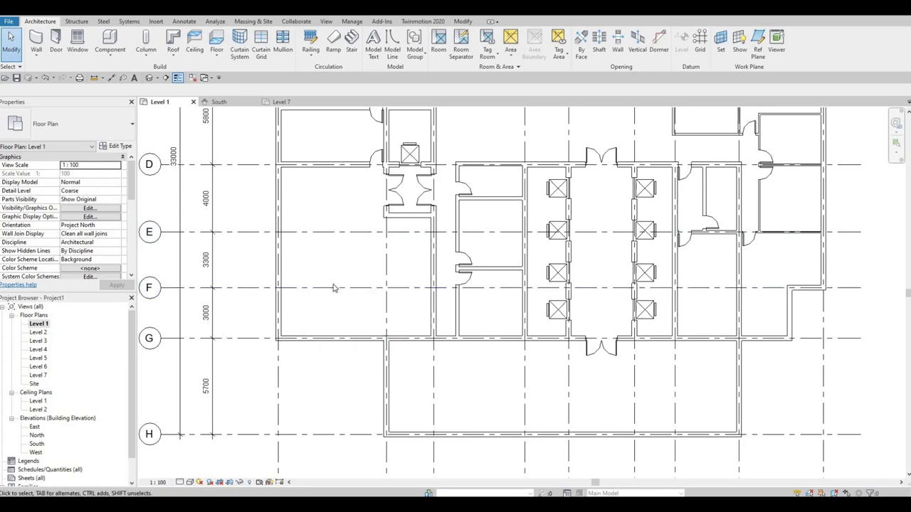
pyautogui.scroll(-3, 362, 290)
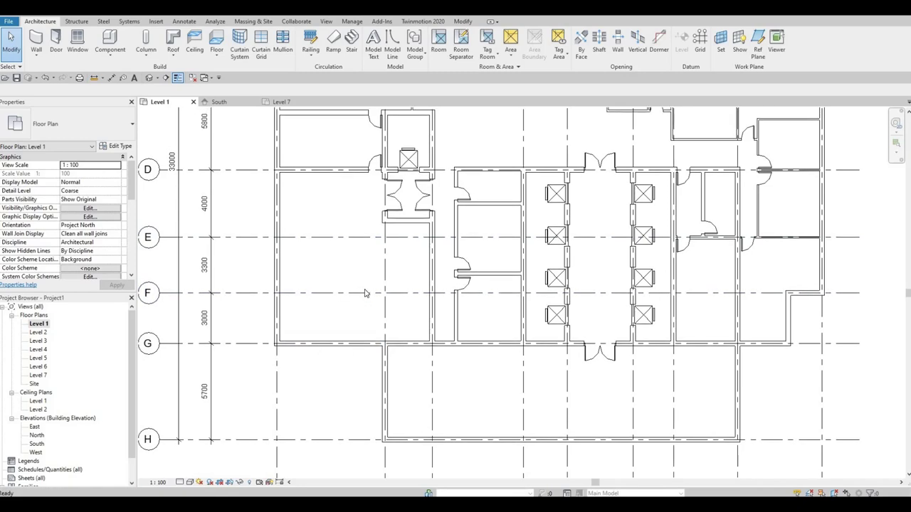
pyautogui.moveTo(447, 231); pyautogui.dragTo(447, 292, button='middle')
pyautogui.scroll(-3, 447, 291)
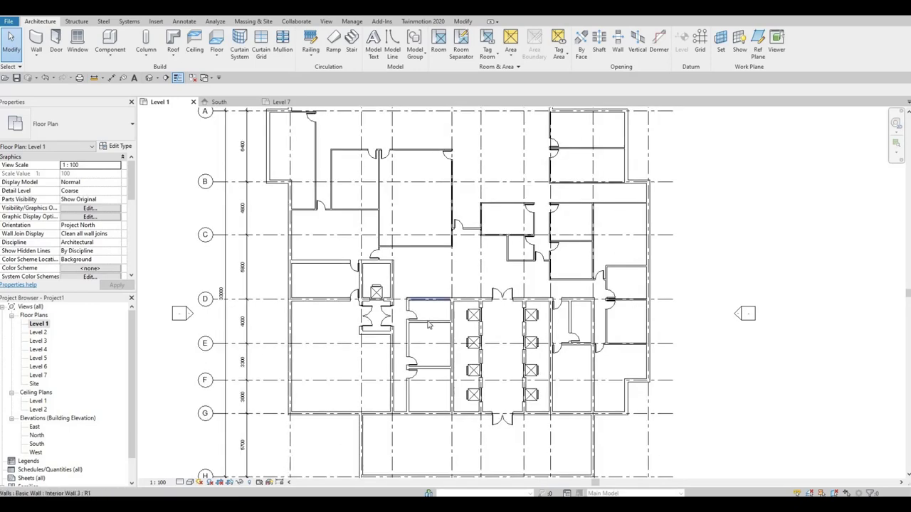
pyautogui.scroll(-1, 424, 278)
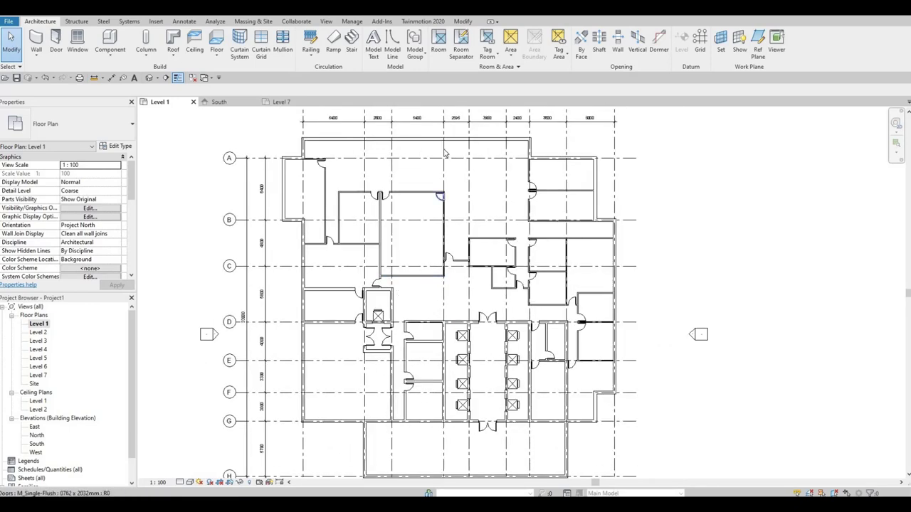
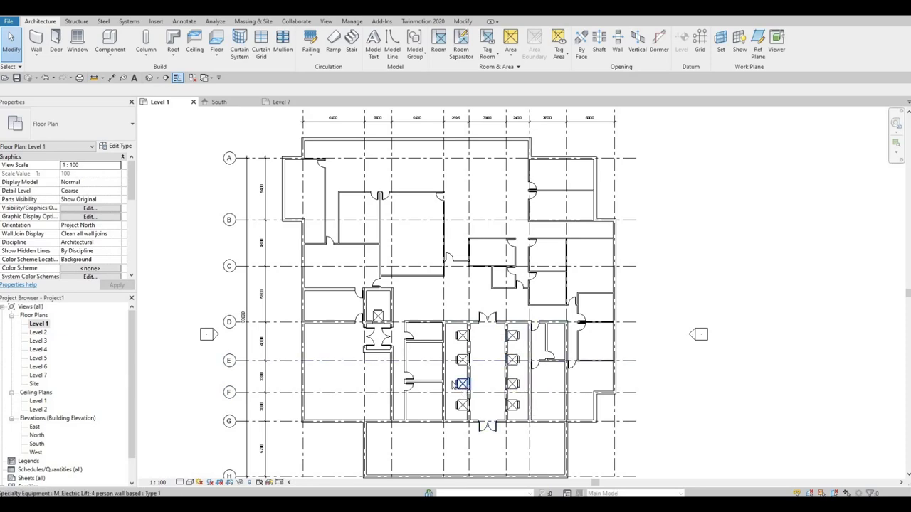
# Fit the Level 1 plan in view and start the Room tool, dismissing the save reminder without saving
pyautogui.press('z')
pyautogui.press('f')
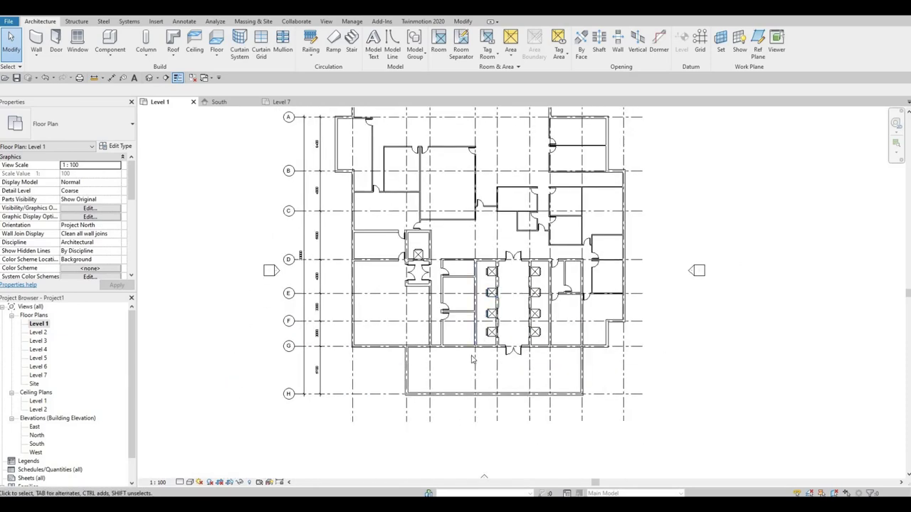
pyautogui.press('z')
pyautogui.press('f')
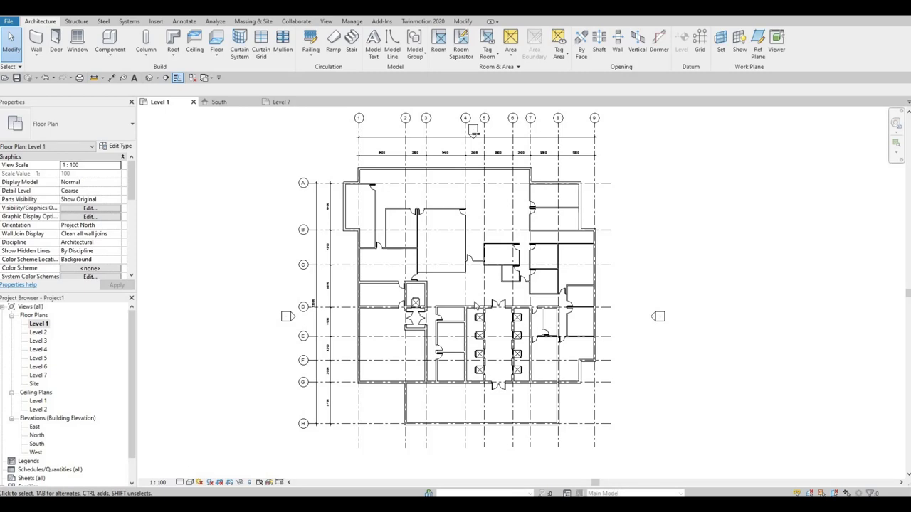
pyautogui.scroll(1, 473, 301)
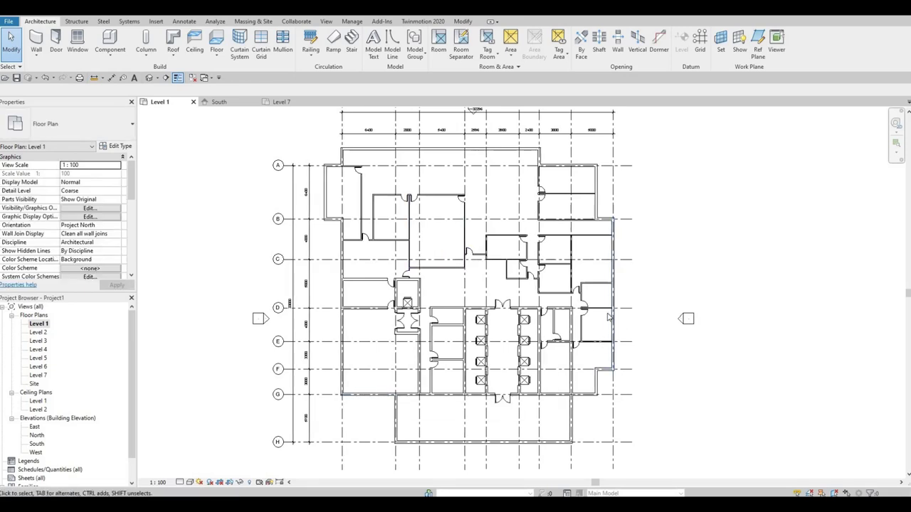
pyautogui.scroll(1, 590, 326)
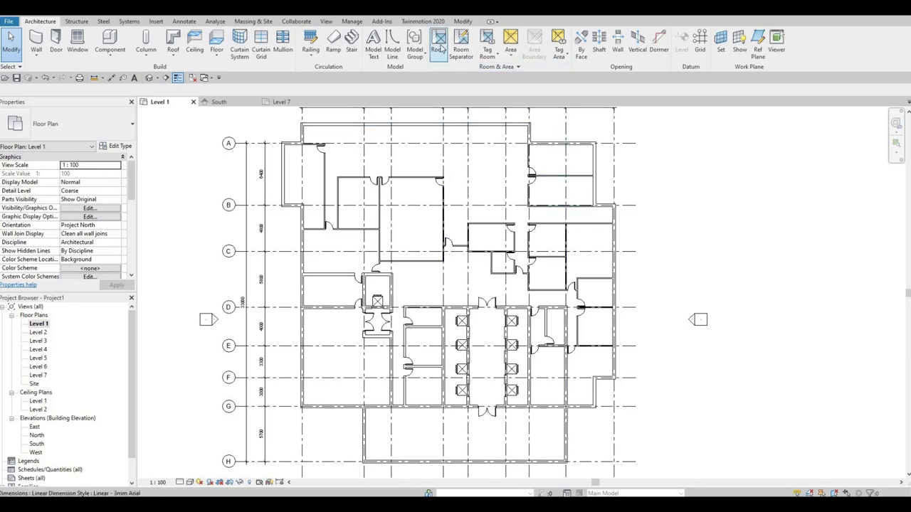
pyautogui.click(438, 46)
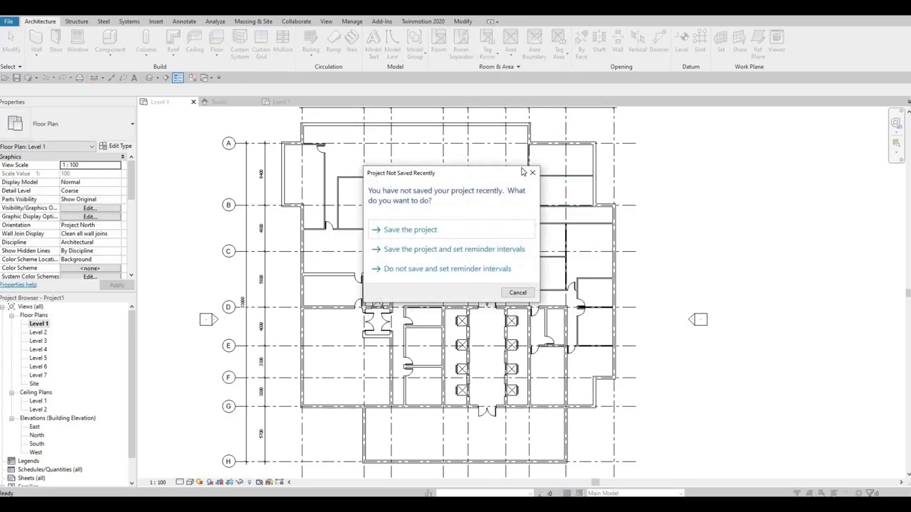
pyautogui.click(533, 174)
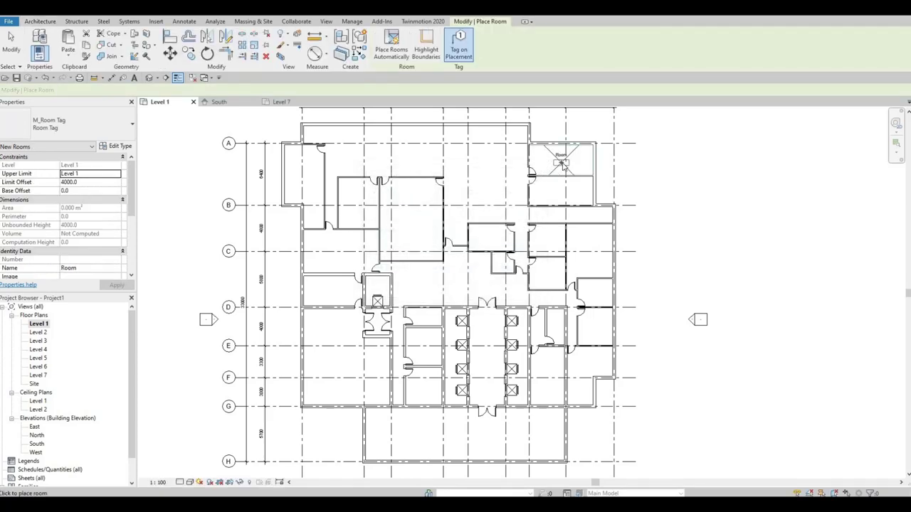
pyautogui.scroll(2, 561, 164)
pyautogui.scroll(3, 562, 163)
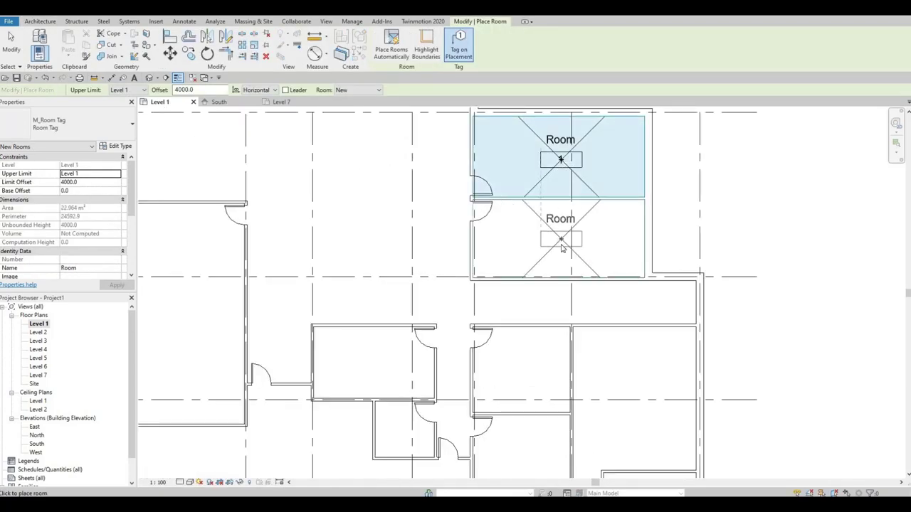
pyautogui.scroll(-1, 573, 313)
# Place tagged rooms in the lower room, the large open area, the large upper area and the white rooms
pyautogui.moveTo(576, 394); pyautogui.dragTo(630, 291, button='middle')
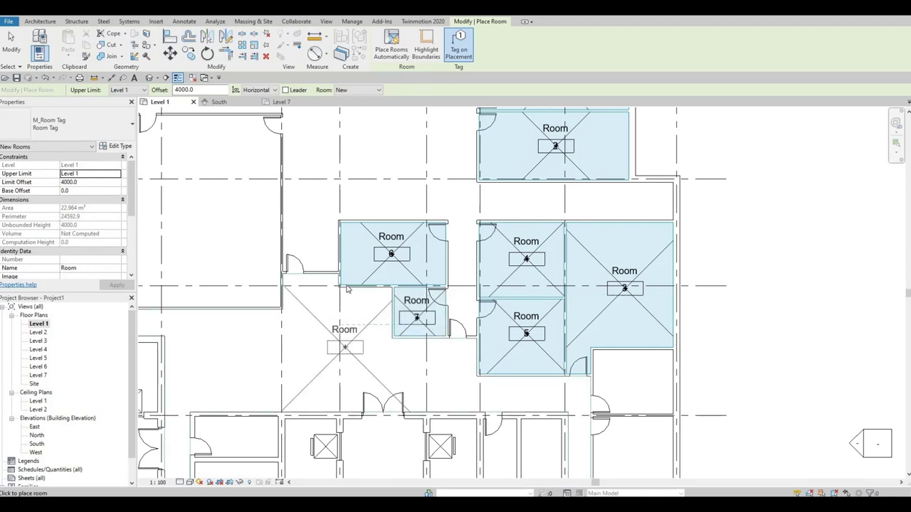
pyautogui.click(420, 398)
pyautogui.moveTo(367, 105); pyautogui.dragTo(433, 214, button='middle')
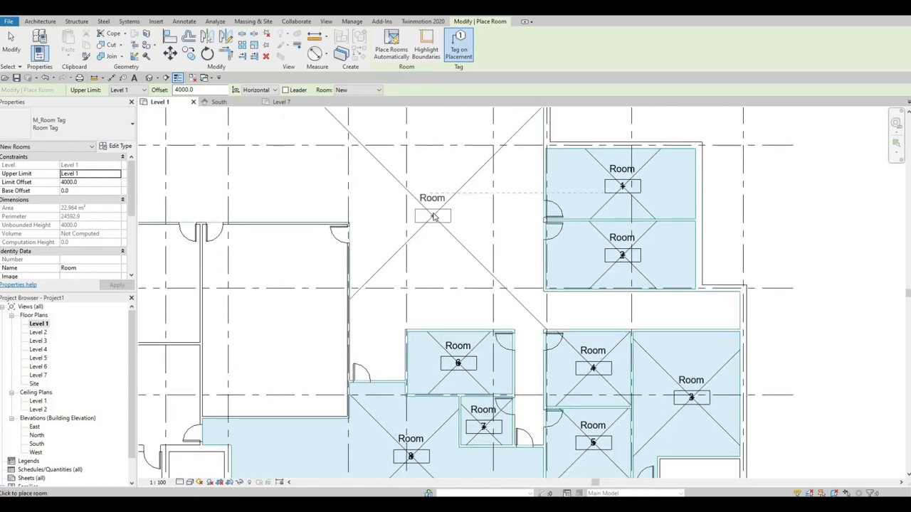
pyautogui.click(541, 229)
pyautogui.moveTo(272, 313); pyautogui.dragTo(419, 292, button='middle')
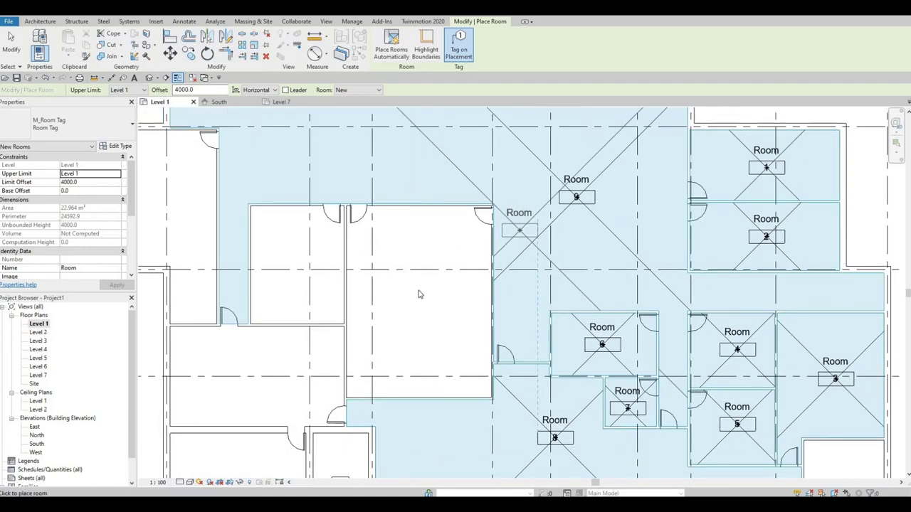
pyautogui.click(311, 266)
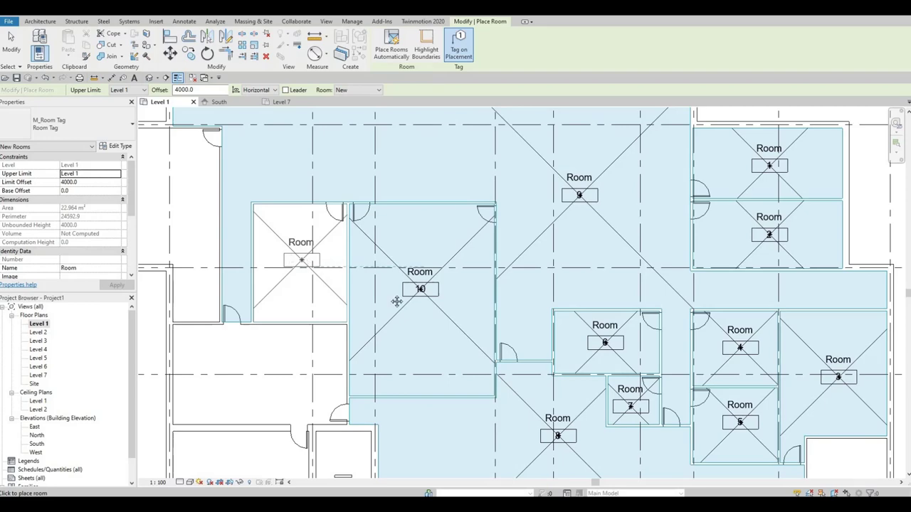
pyautogui.moveTo(457, 319); pyautogui.dragTo(618, 379, button='middle')
pyautogui.click(462, 335)
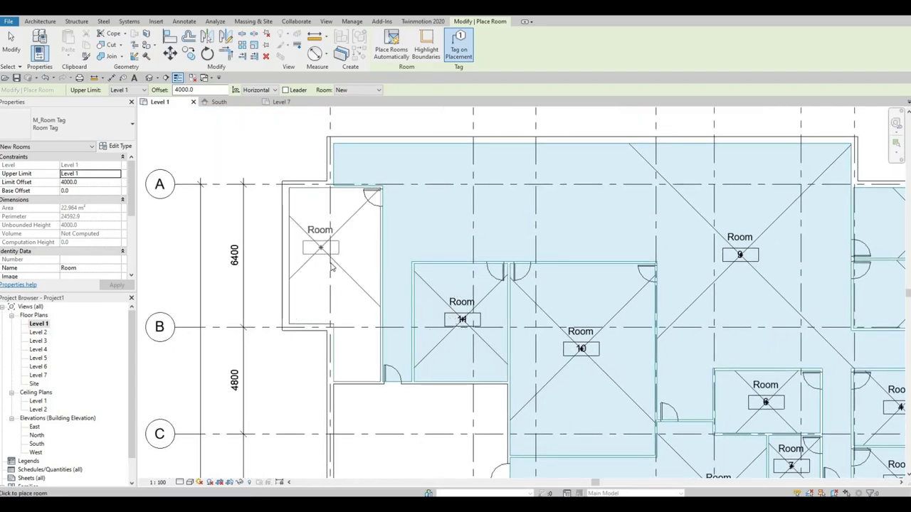
# Place tagged rooms in the small room near grid A and the room at grid C
pyautogui.click(330, 267)
pyautogui.scroll(-2, 333, 263)
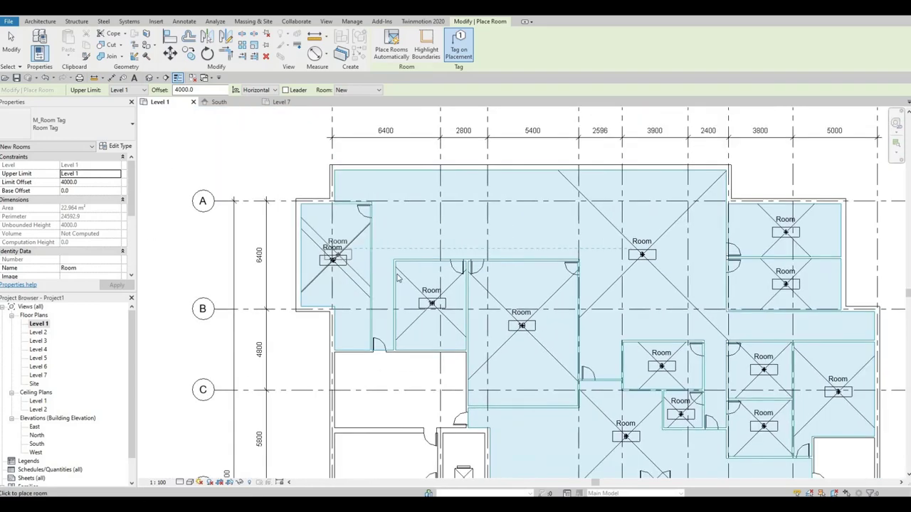
pyautogui.scroll(-2, 399, 278)
pyautogui.moveTo(388, 350); pyautogui.dragTo(387, 244, button='middle')
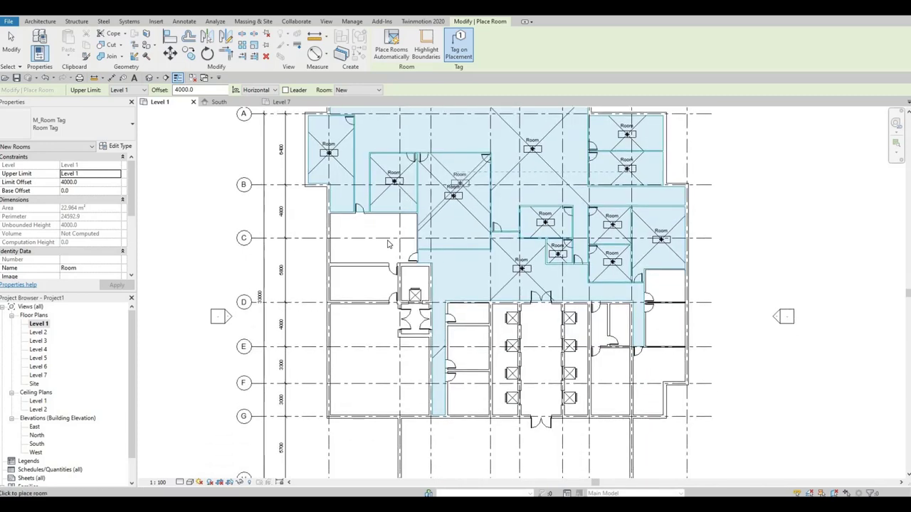
pyautogui.scroll(2, 388, 244)
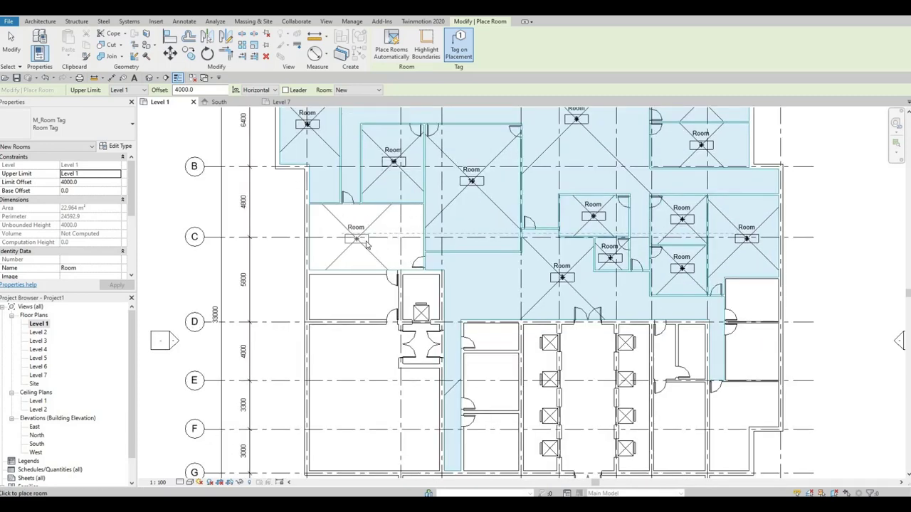
pyautogui.click(360, 297)
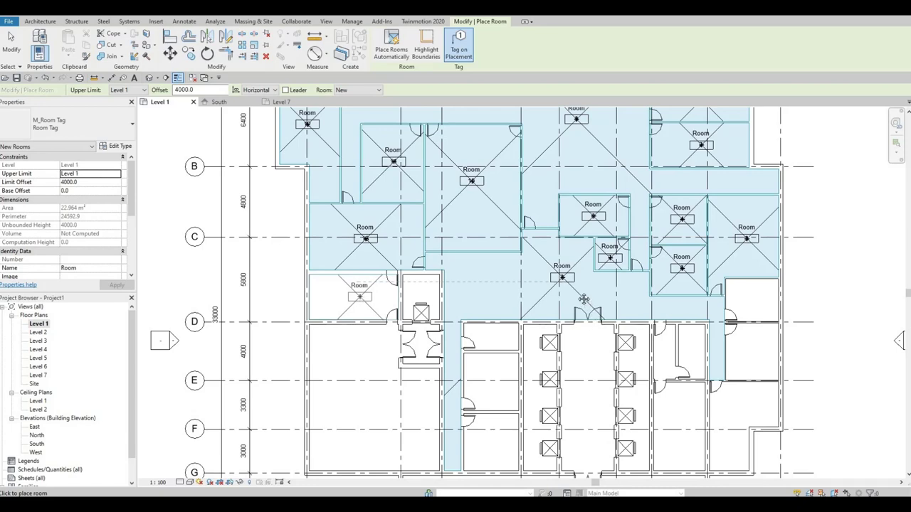
pyautogui.moveTo(583, 299); pyautogui.dragTo(492, 163, button='middle')
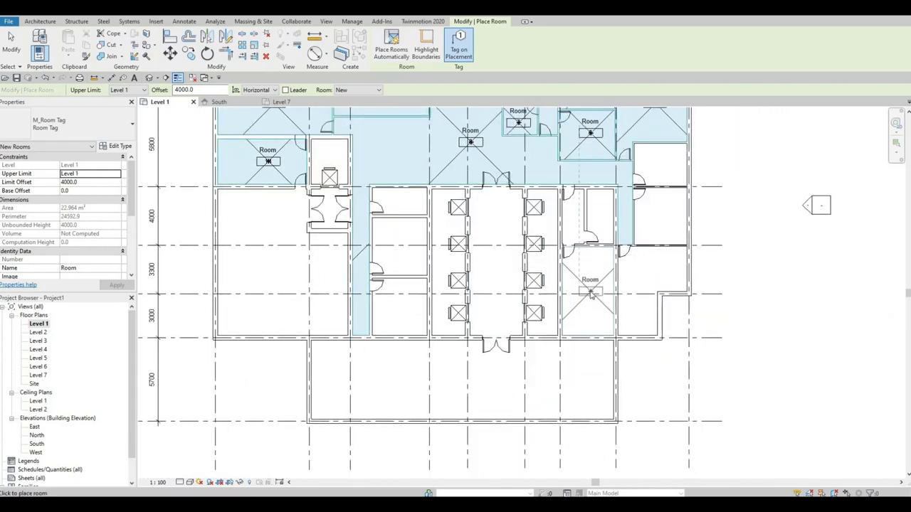
# Place tagged rooms above grid D, in the small east room, the central corridor and two small rooms beside it
pyautogui.click(599, 223)
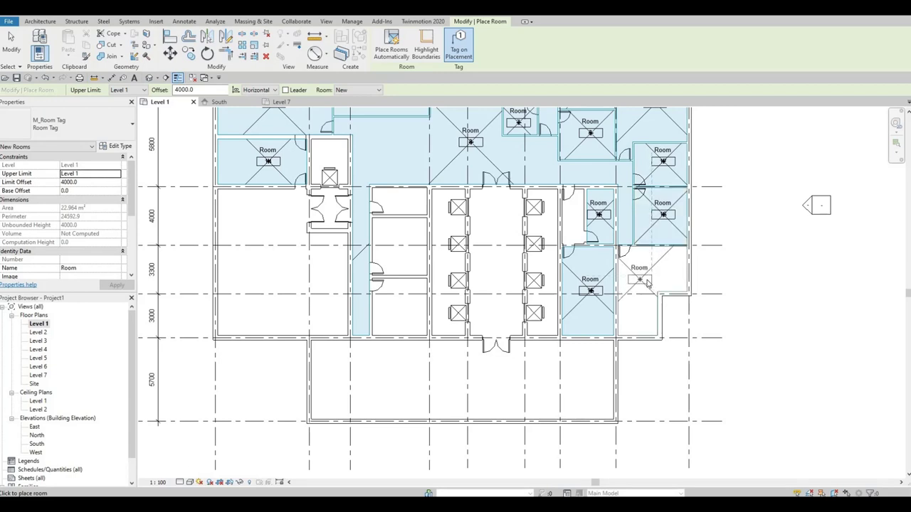
pyautogui.click(644, 283)
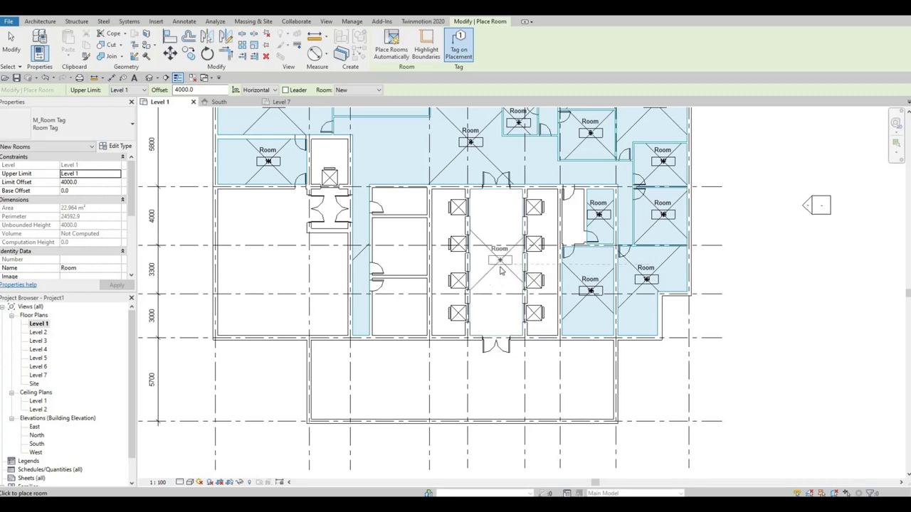
pyautogui.click(500, 271)
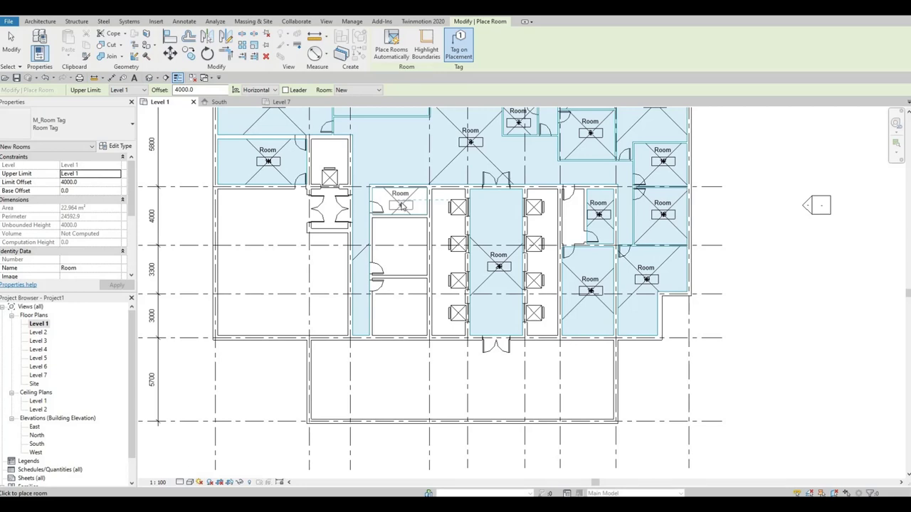
pyautogui.click(401, 206)
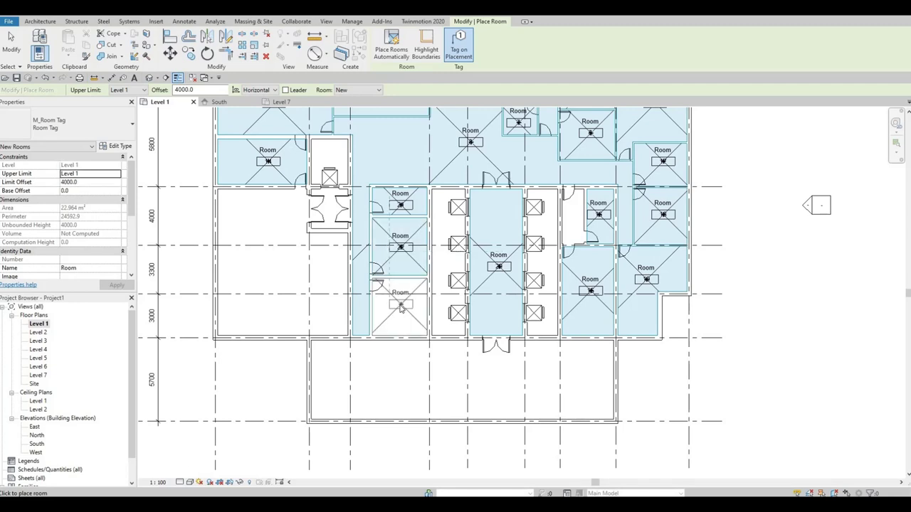
pyautogui.click(400, 304)
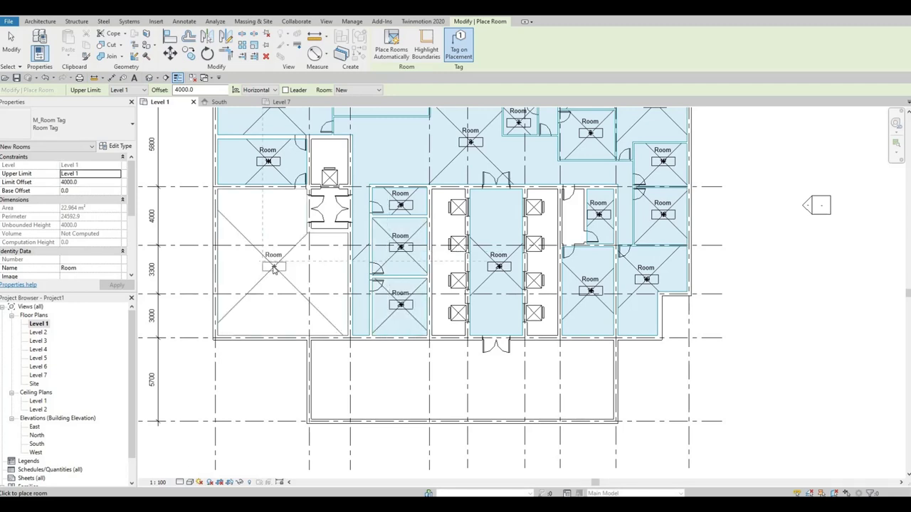
# Place a room in the large left room and exit Place Room
pyautogui.click(290, 269)
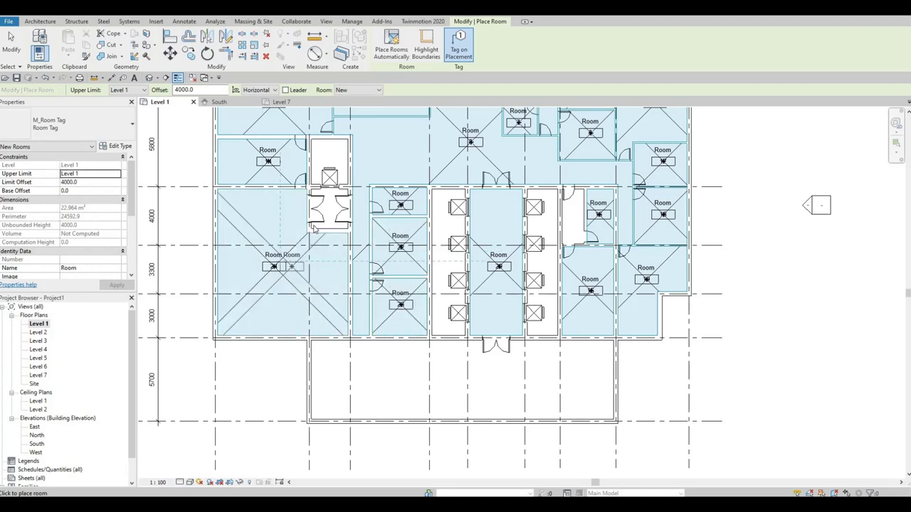
pyautogui.scroll(1, 329, 208)
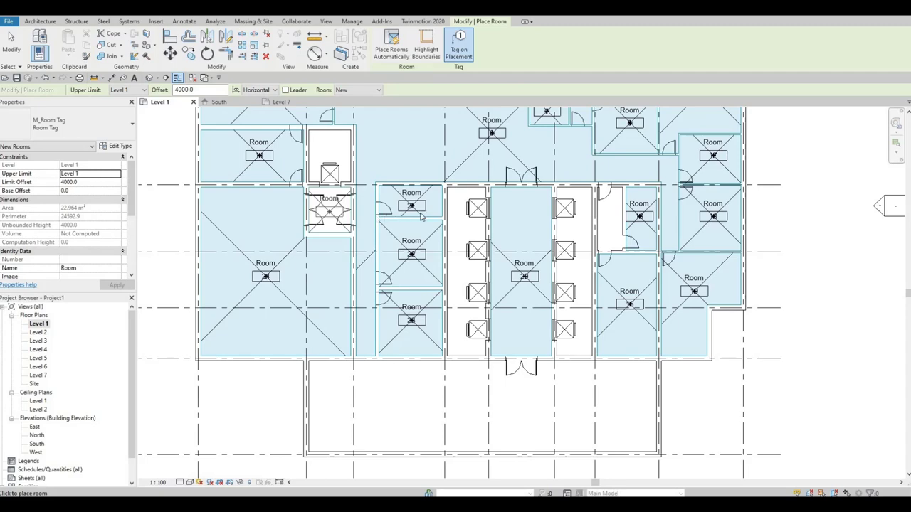
pyautogui.scroll(-3, 436, 278)
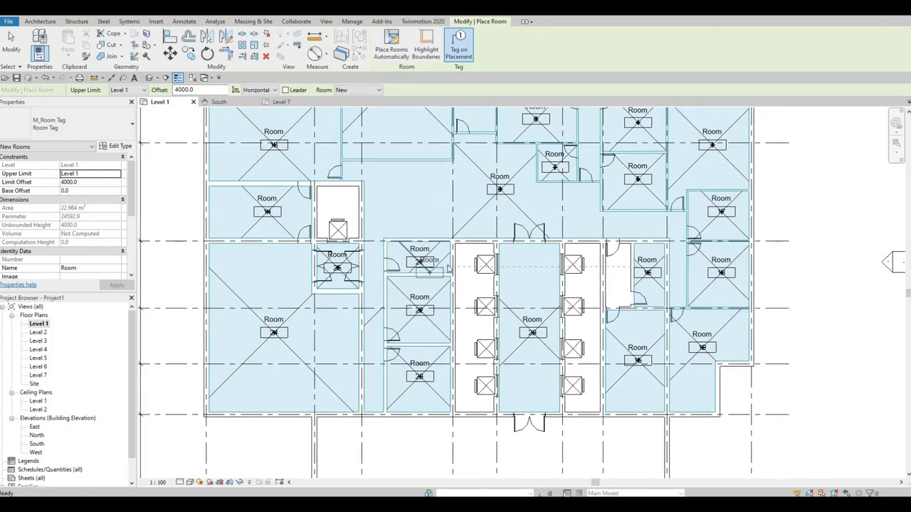
pyautogui.scroll(1, 535, 263)
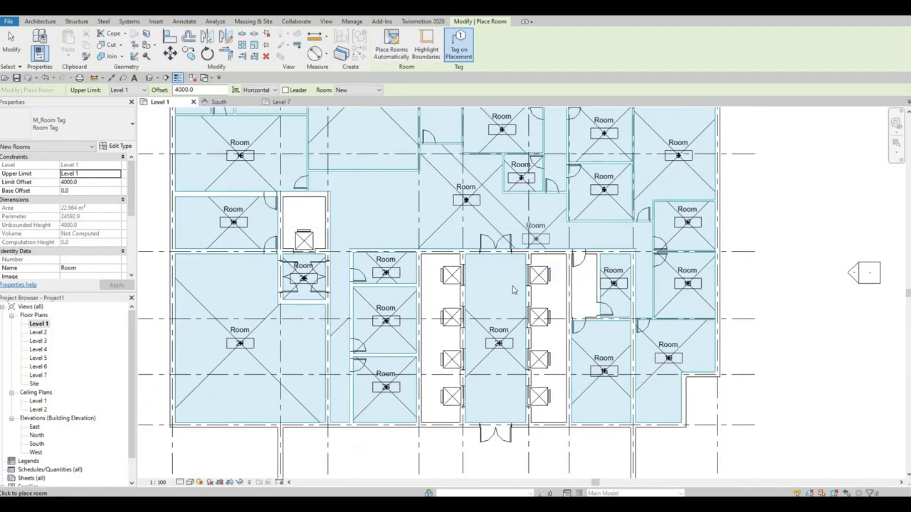
pyautogui.scroll(1, 530, 307)
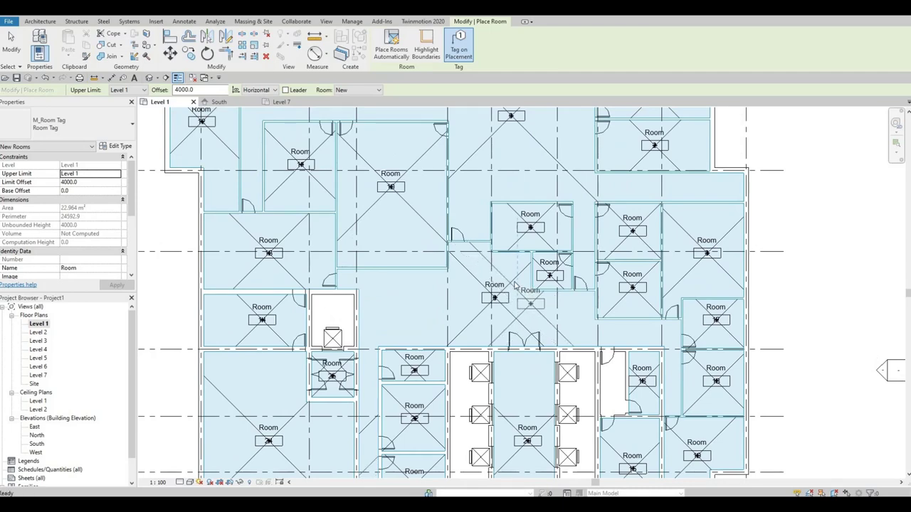
pyautogui.press('Escape')
pyautogui.press('Escape')
# Rename the Room 20 tag to Lift Lobby and the Room 15 tag to Stairs 1
pyautogui.moveTo(535, 308); pyautogui.dragTo(435, 395, button='middle')
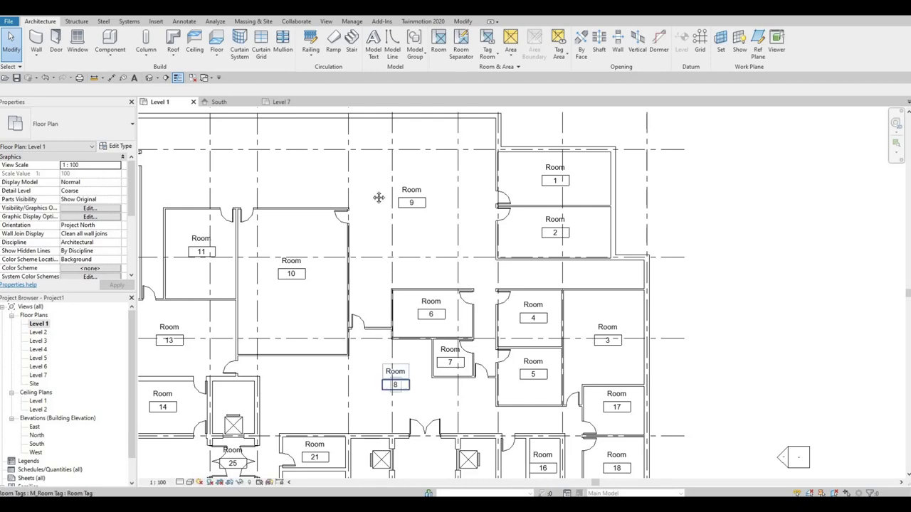
pyautogui.moveTo(390, 383); pyautogui.dragTo(420, 249, button='middle')
pyautogui.scroll(1, 404, 277)
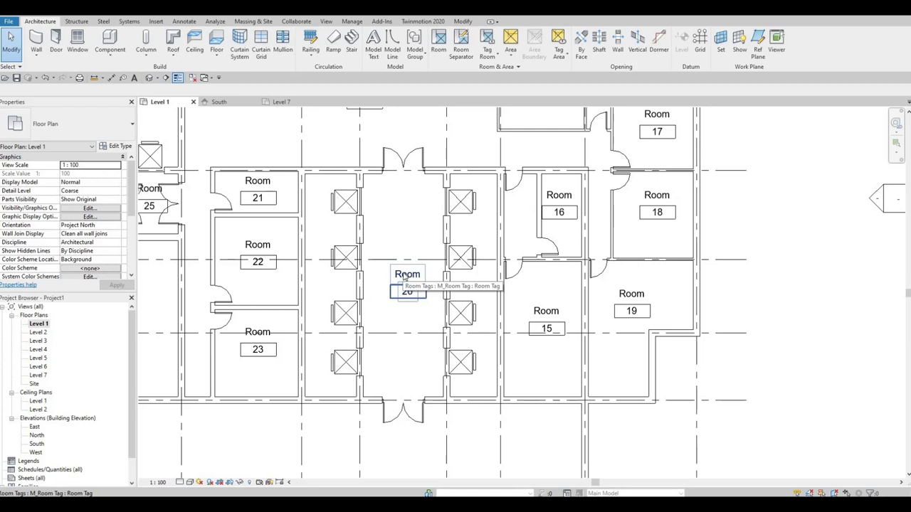
pyautogui.click(404, 278)
pyautogui.click(403, 276)
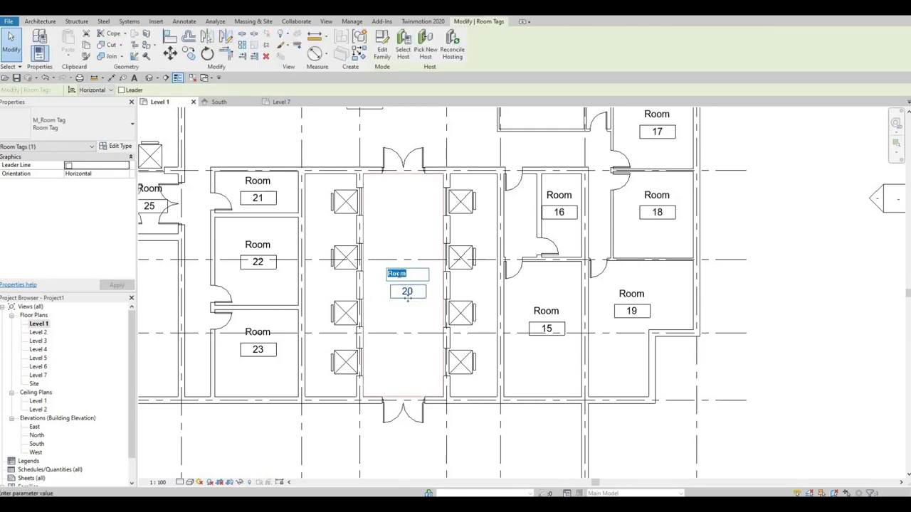
pyautogui.write('Lift Lobby')
pyautogui.click(398, 249)
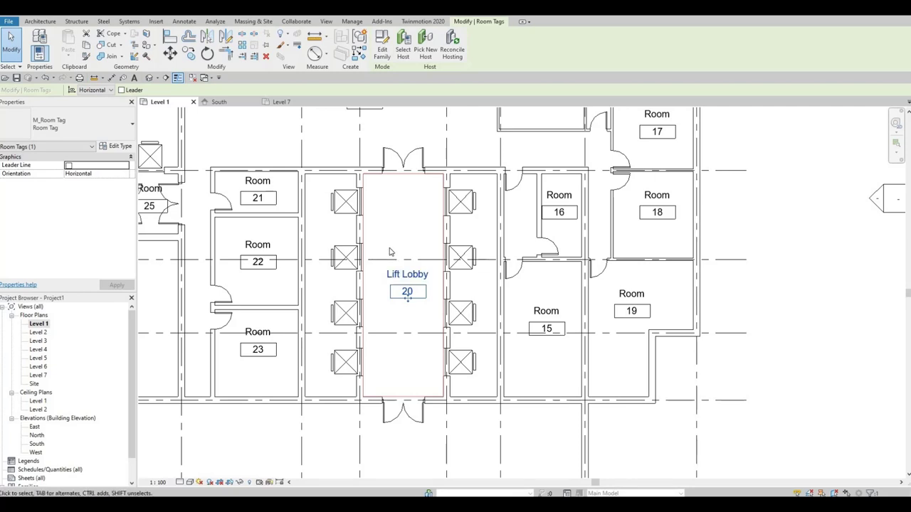
pyautogui.click(545, 311)
pyautogui.click(546, 310)
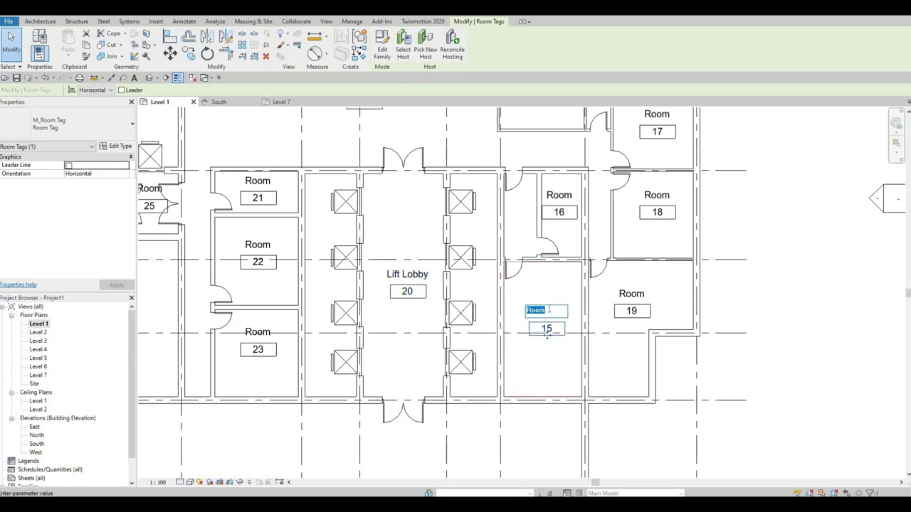
pyautogui.write('Stairs 1')
pyautogui.press('Return')
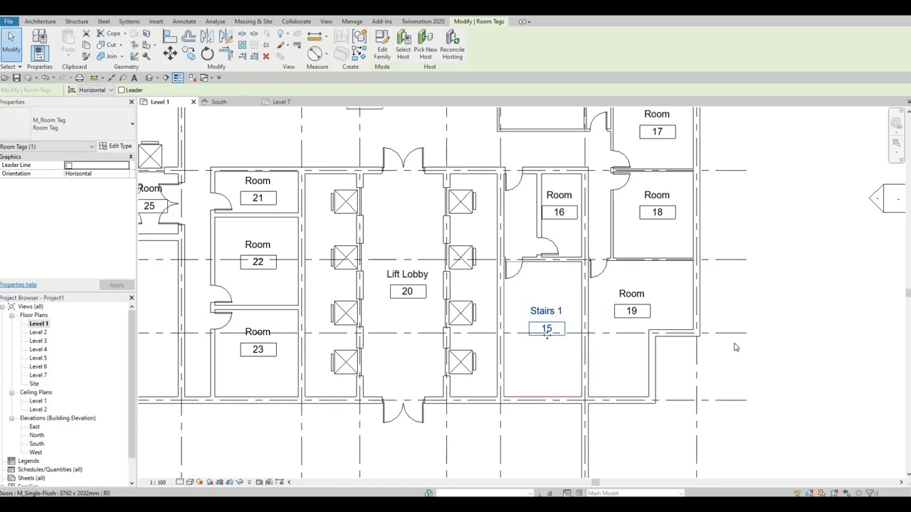
# Rename the Room 19 tag to Manager and the Room 18 tag to Office Room
pyautogui.click(631, 293)
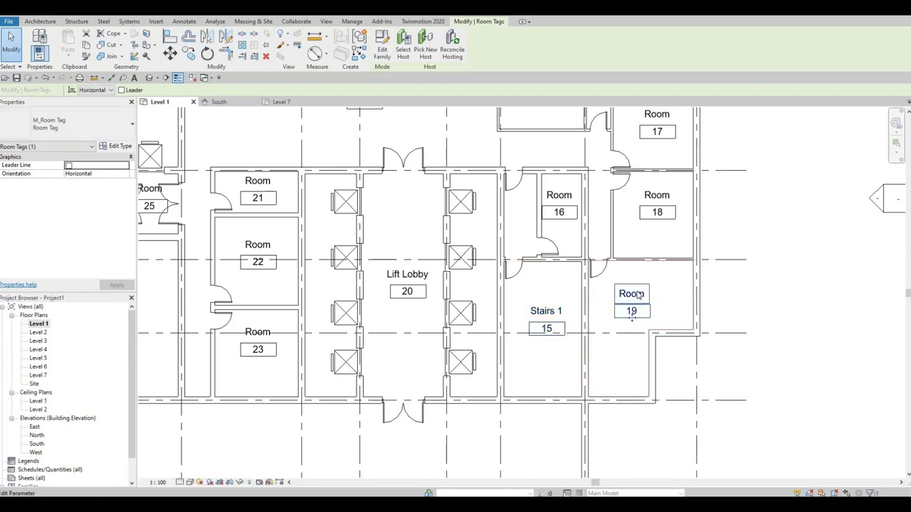
pyautogui.click(633, 293)
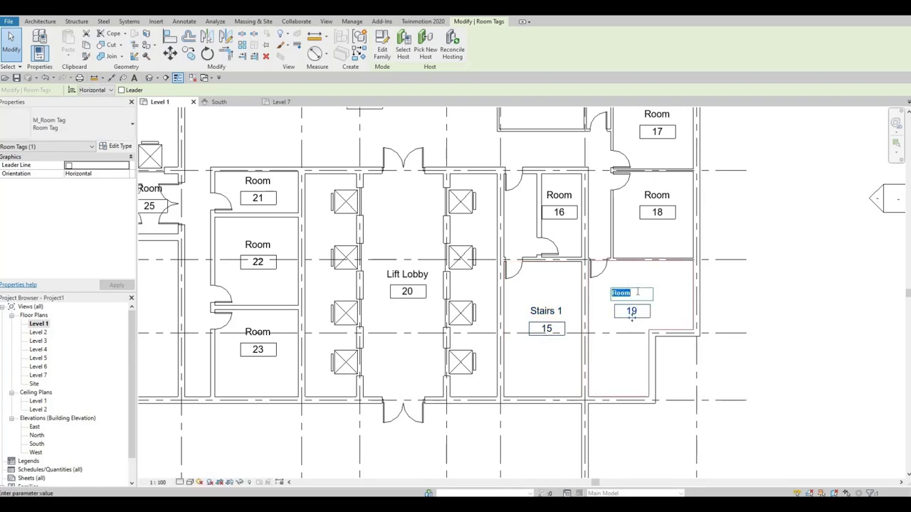
pyautogui.write('Manager')
pyautogui.click(656, 199)
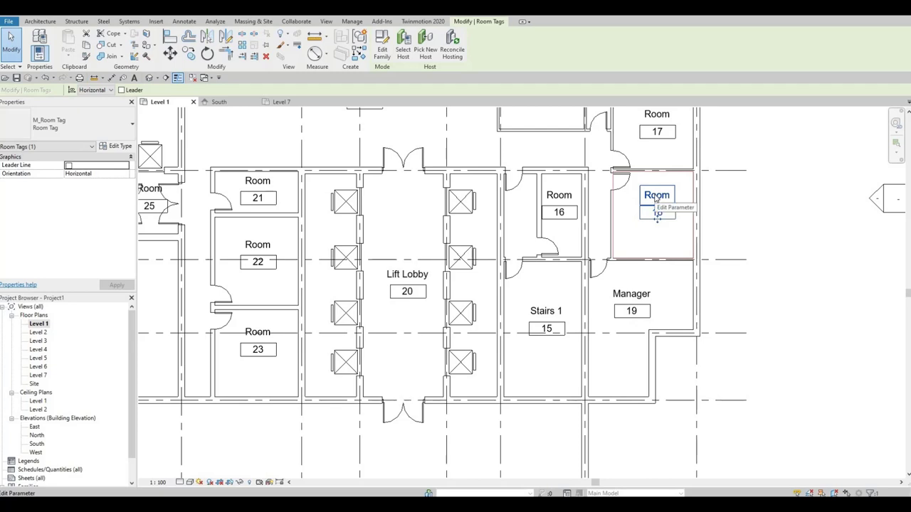
pyautogui.click(654, 197)
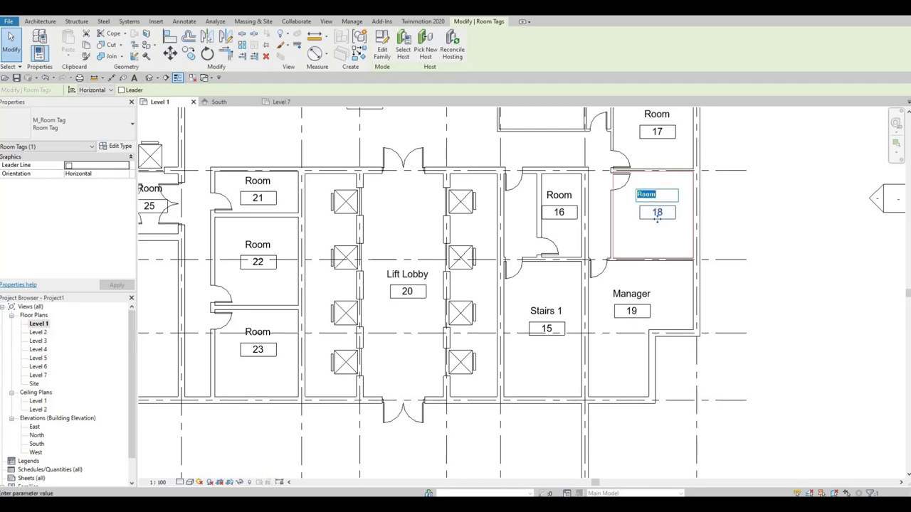
pyautogui.write('Office Room')
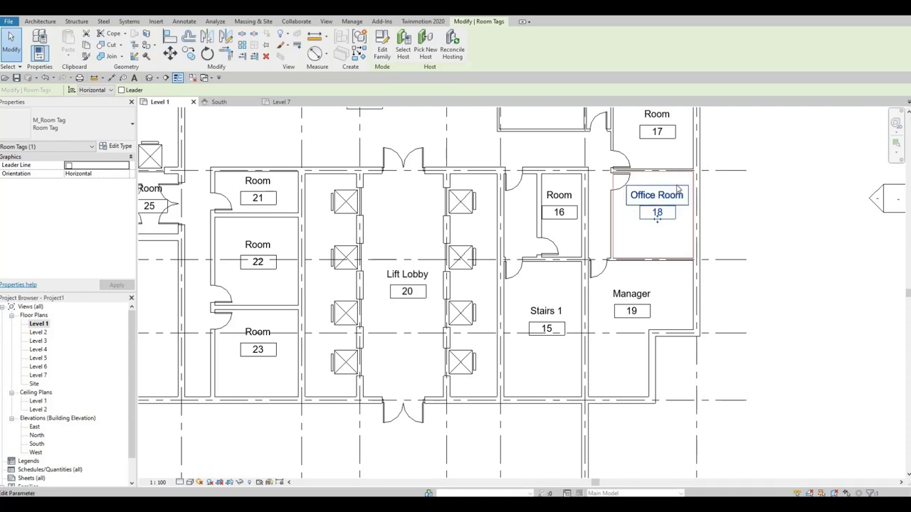
pyautogui.press('Return')
# Rename the Room 17 tag to Office Room 1 and change Room 18's Office Room to Office Room 2
pyautogui.moveTo(666, 114); pyautogui.dragTo(626, 242, button='middle')
pyautogui.click(624, 241)
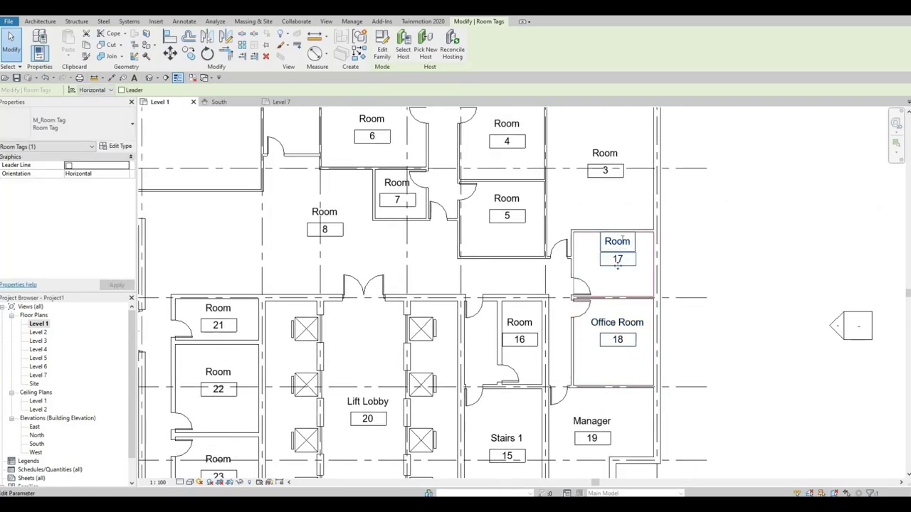
pyautogui.click(621, 241)
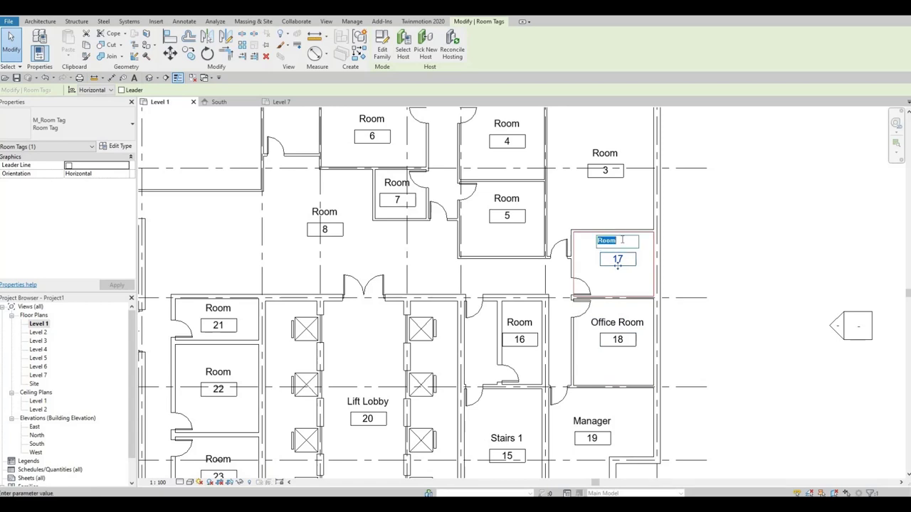
pyautogui.write('Office Room 1')
pyautogui.press('Return')
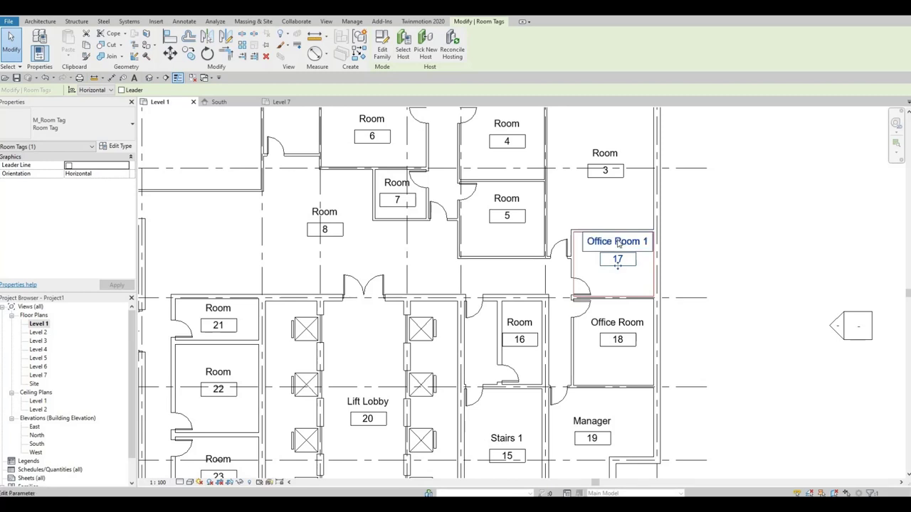
pyautogui.click(630, 325)
pyautogui.click(633, 323)
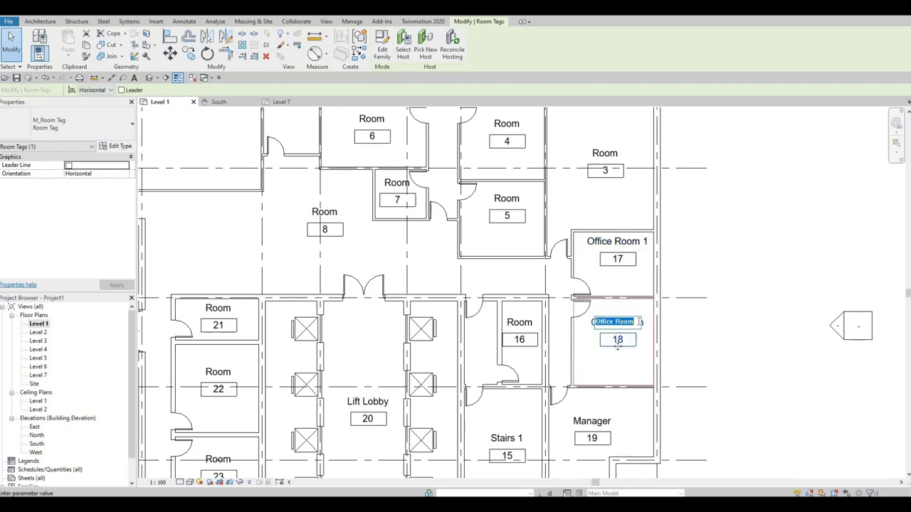
pyautogui.press('End')
pyautogui.write('2')
pyautogui.press('Return')
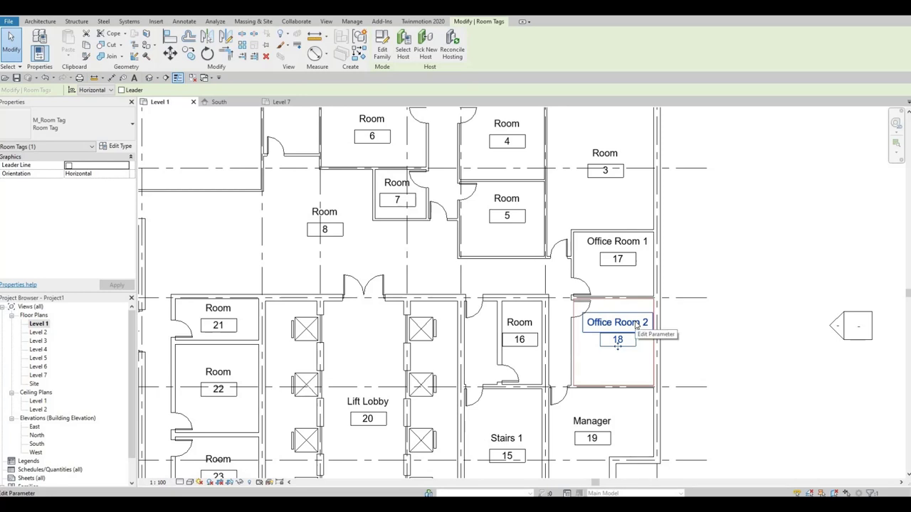
# Name the Room 3 tag Conference room and the Room 5 tag Meeting Room 2
pyautogui.moveTo(618, 345); pyautogui.dragTo(619, 399, button='middle')
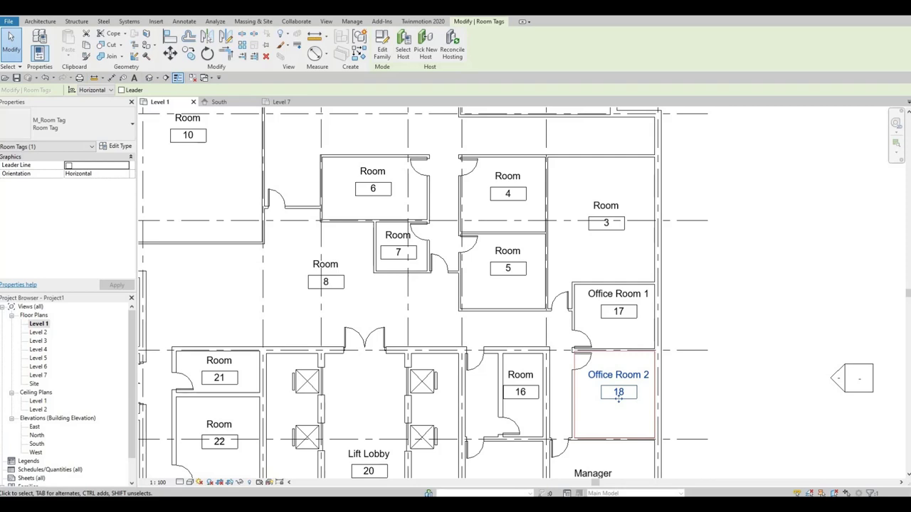
pyautogui.click(609, 208)
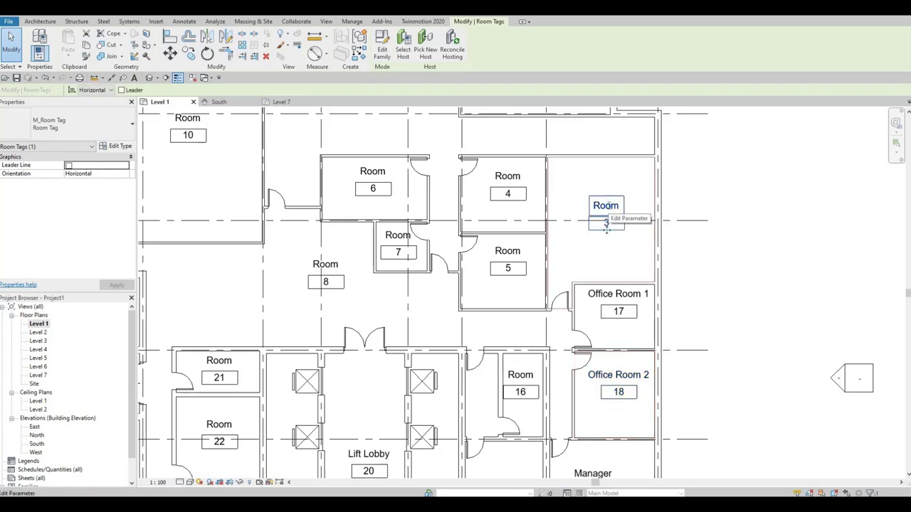
pyautogui.click(609, 206)
pyautogui.write('Con')
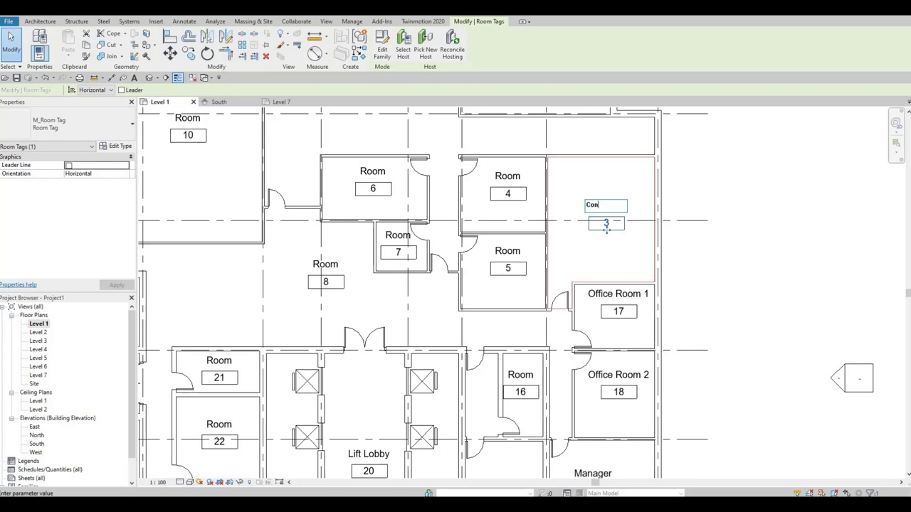
pyautogui.write('ference room')
pyautogui.press('Return')
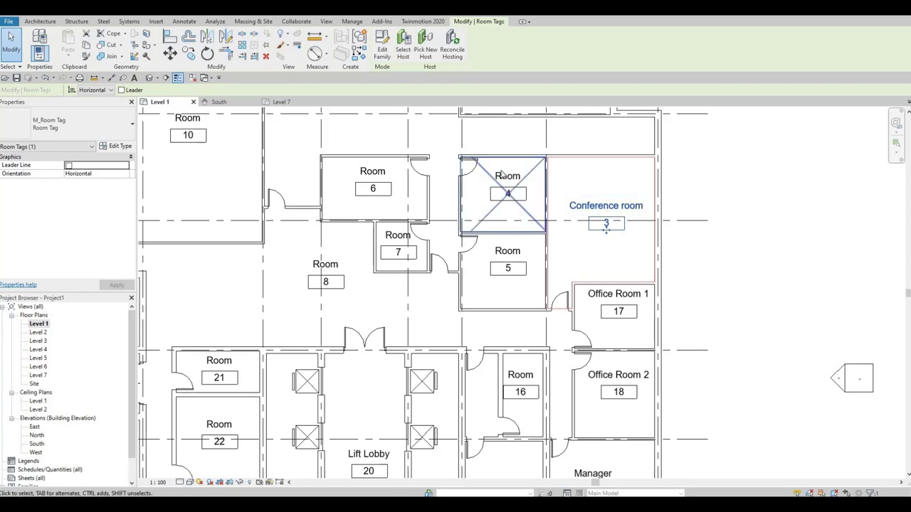
pyautogui.click(507, 249)
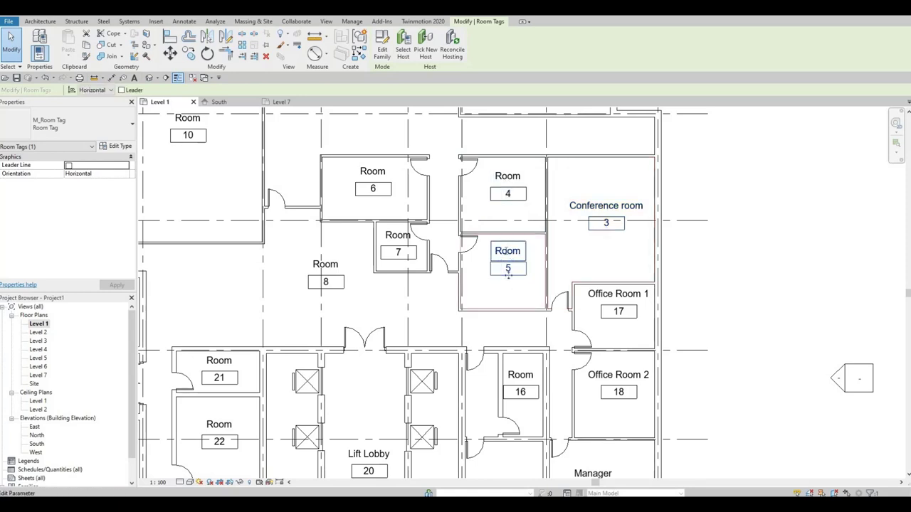
pyautogui.write('Mee')
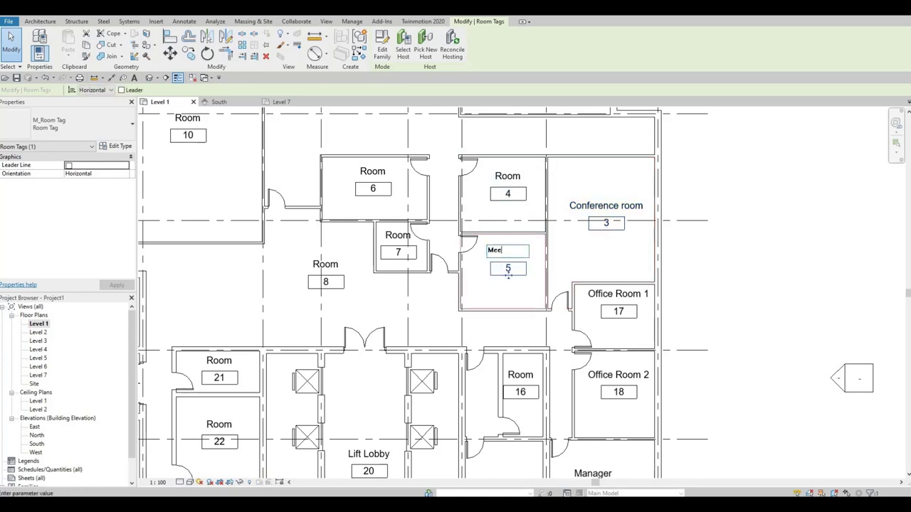
pyautogui.write('ting Room 2')
pyautogui.press('Return')
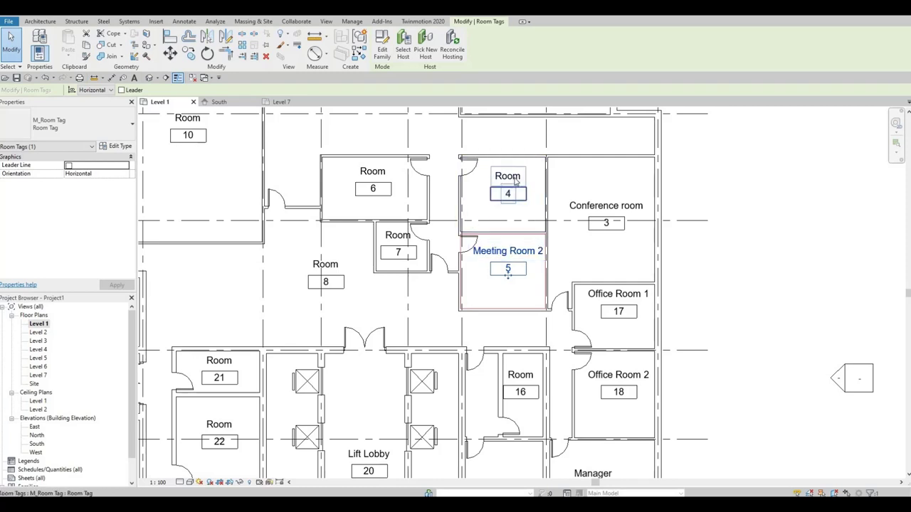
# Rename the Room 4 tag to Meeting Room 1
pyautogui.click(515, 182)
pyautogui.click(515, 175)
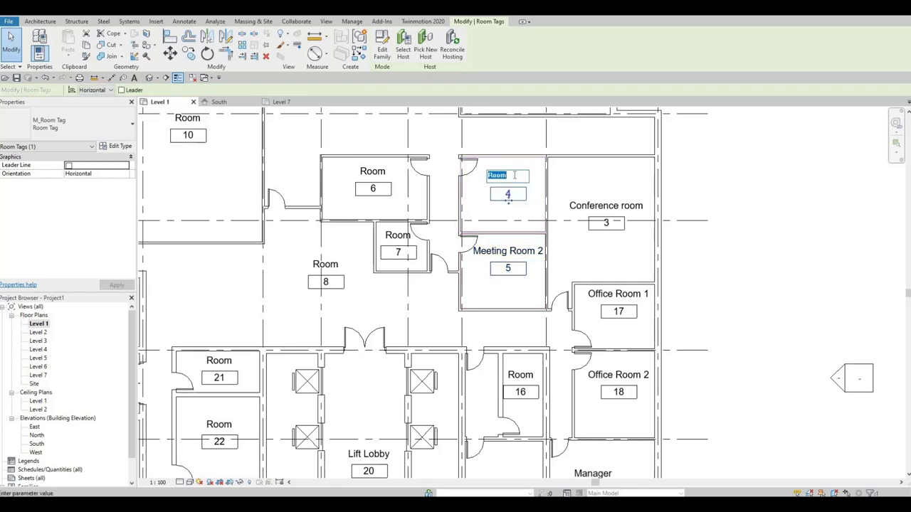
pyautogui.click(515, 175)
pyautogui.write('1')
pyautogui.press('Home')
pyautogui.write('Meeting')
pyautogui.press('Return')
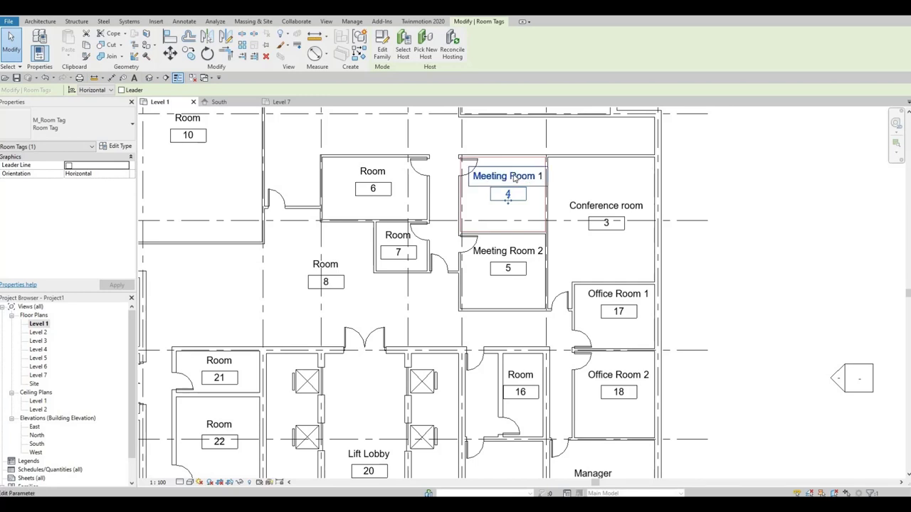
# Name the Room 7 tag IT and the Room 6 tag Office Storge
pyautogui.click(408, 239)
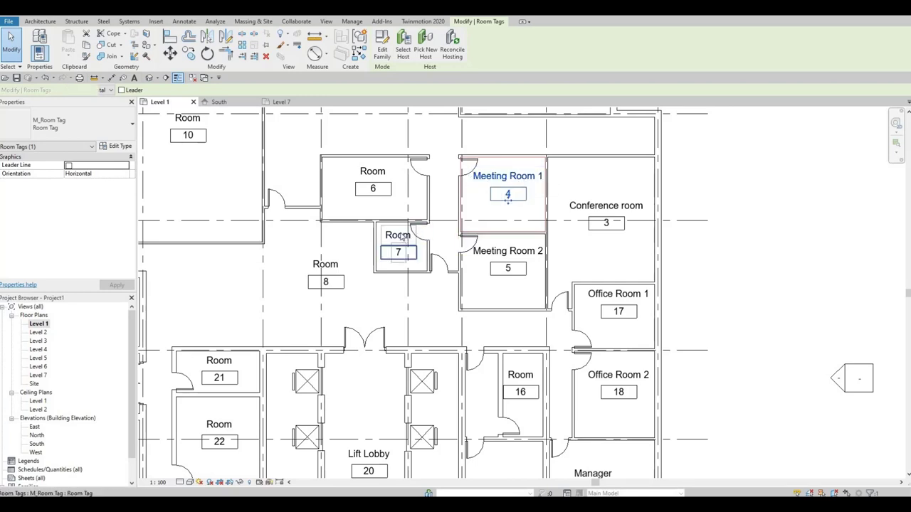
pyautogui.click(399, 234)
pyautogui.write('IT')
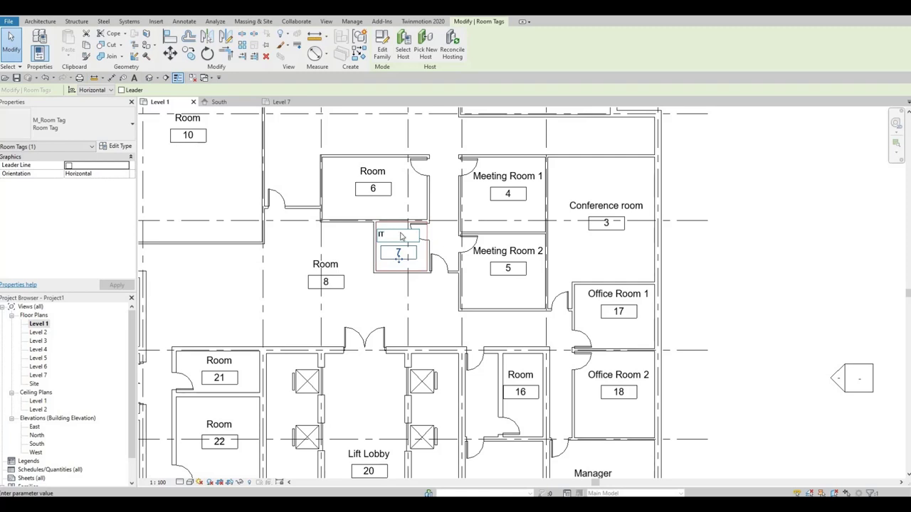
pyautogui.press('Return')
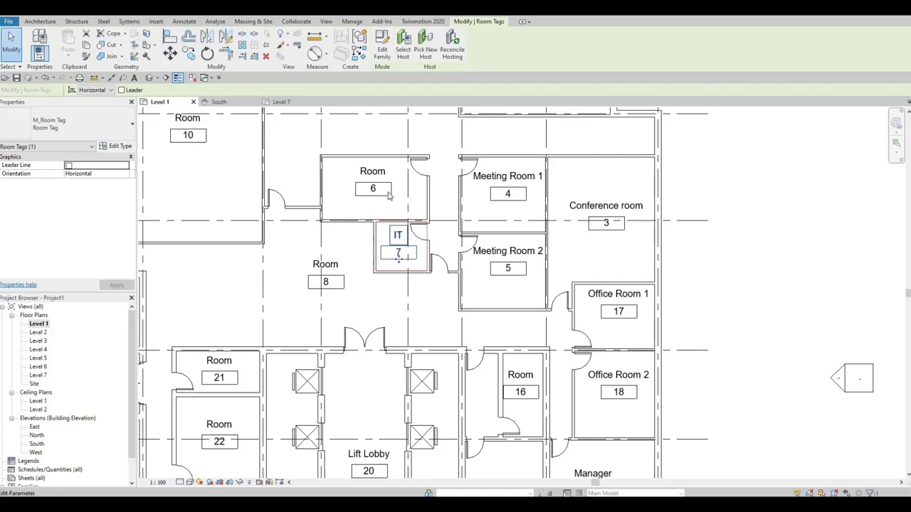
pyautogui.click(375, 175)
pyautogui.click(374, 172)
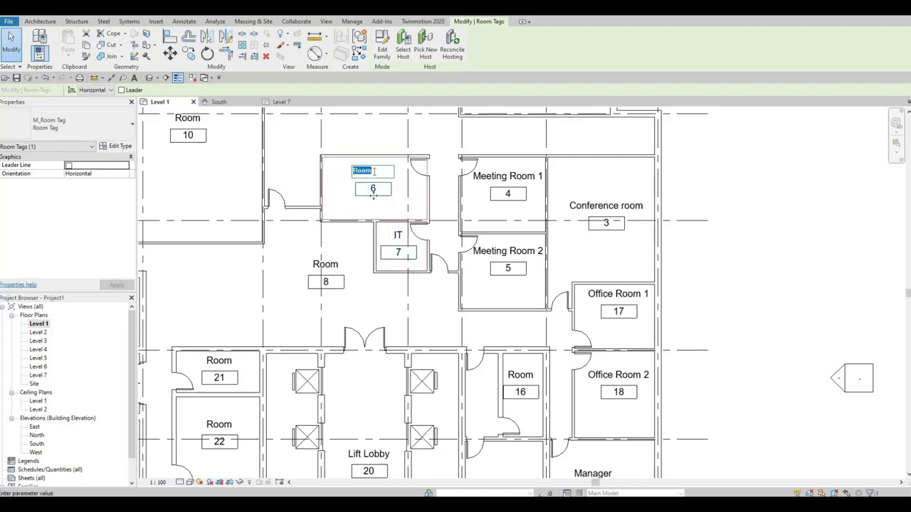
pyautogui.write('Office Storge')
pyautogui.press('Return')
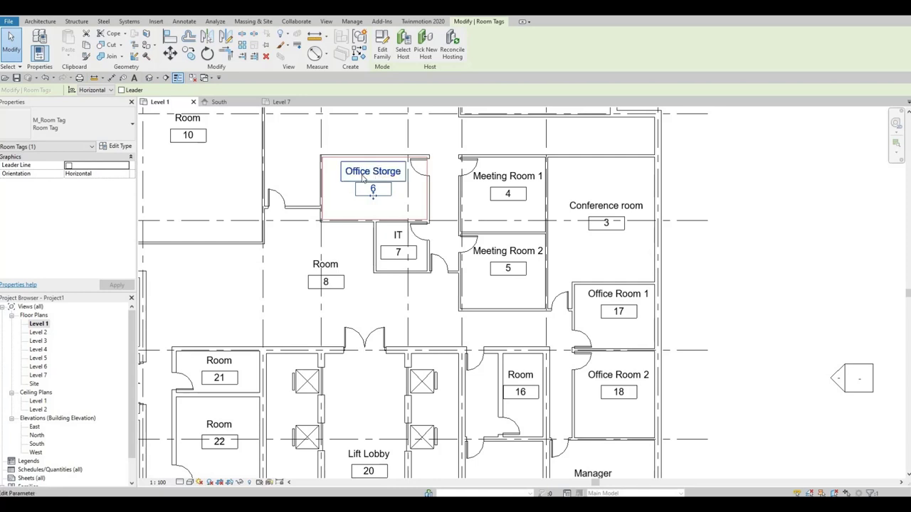
# Rename the Room 9 tag to Open Office Area
pyautogui.moveTo(337, 182); pyautogui.dragTo(399, 440, button='middle')
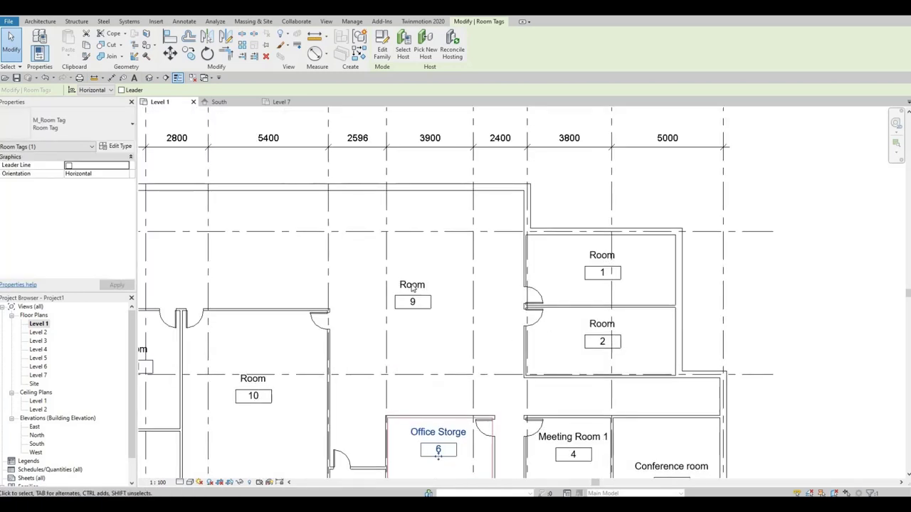
pyautogui.click(418, 285)
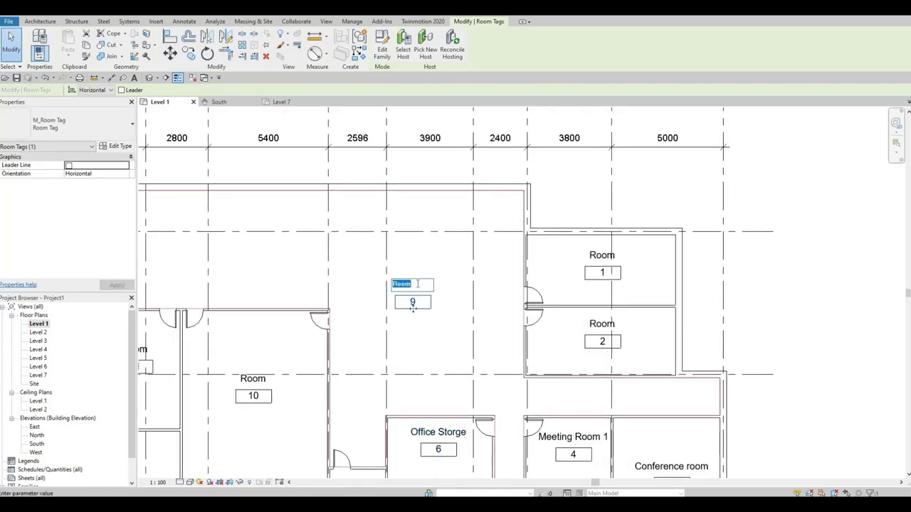
pyautogui.write('Open Of')
pyautogui.write('fice ')
pyautogui.write('Area')
pyautogui.press('Return')
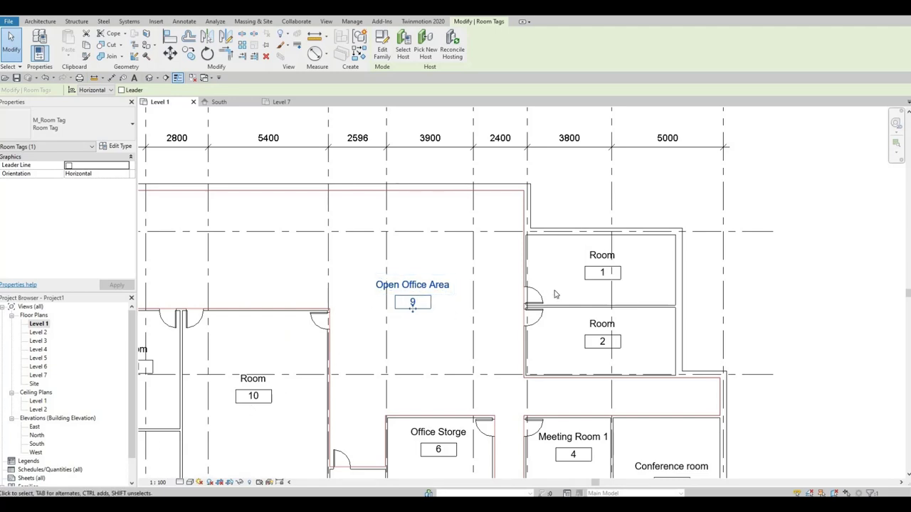
# Rename the room 1 tag to Office Room 3
pyautogui.click(602, 274)
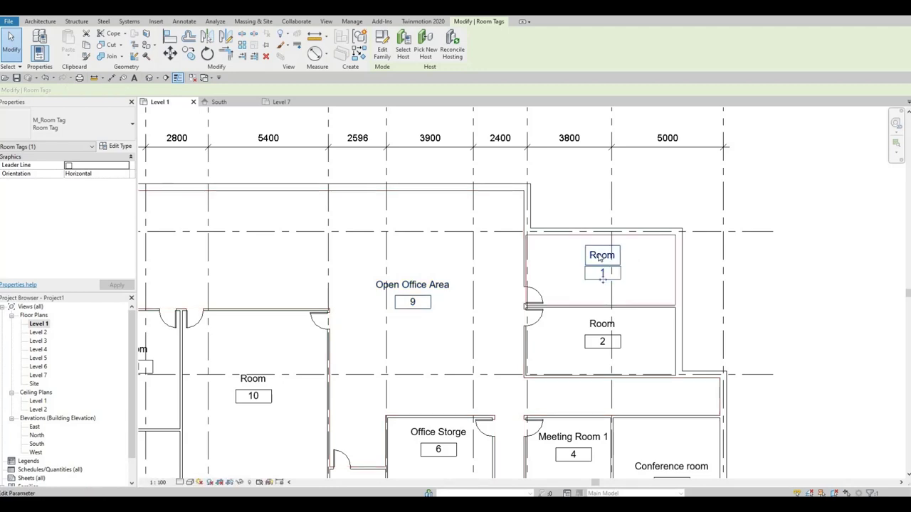
pyautogui.click(602, 255)
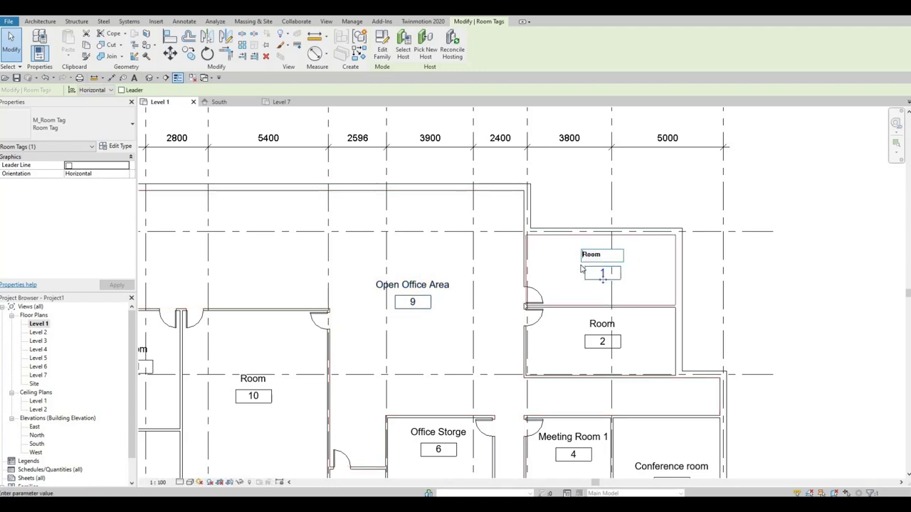
pyautogui.write('Office')
pyautogui.press('End')
pyautogui.write('3')
pyautogui.press('Return')
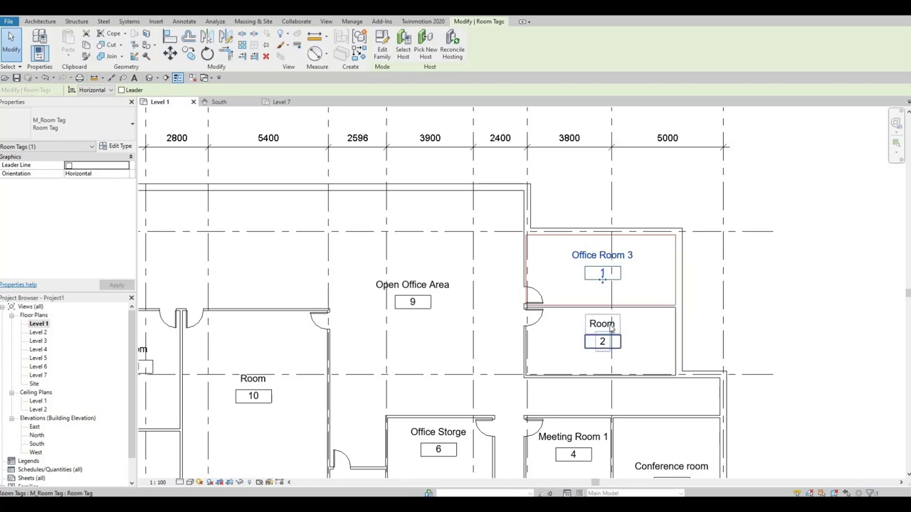
# Rename the room 2 tag to Office Room 4
pyautogui.click(602, 346)
pyautogui.click(602, 324)
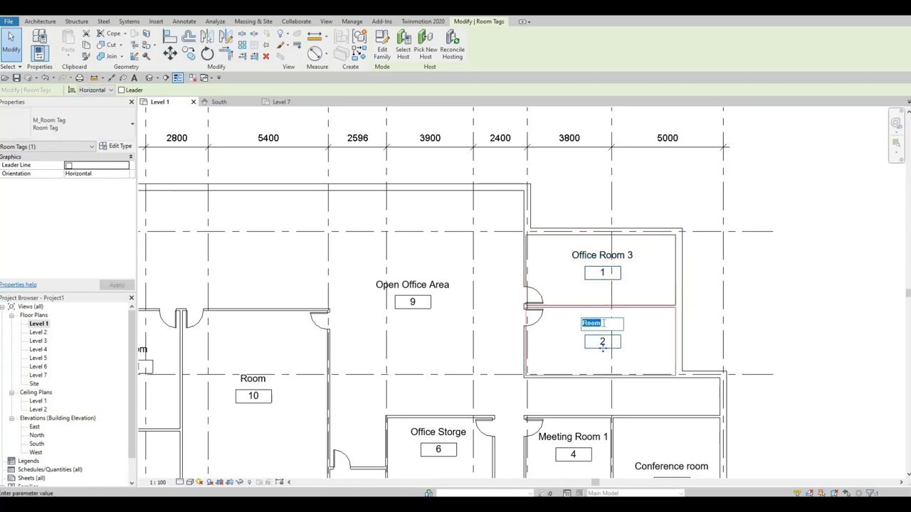
pyautogui.press('End')
pyautogui.write('4')
pyautogui.write('Office')
pyautogui.click(547, 336)
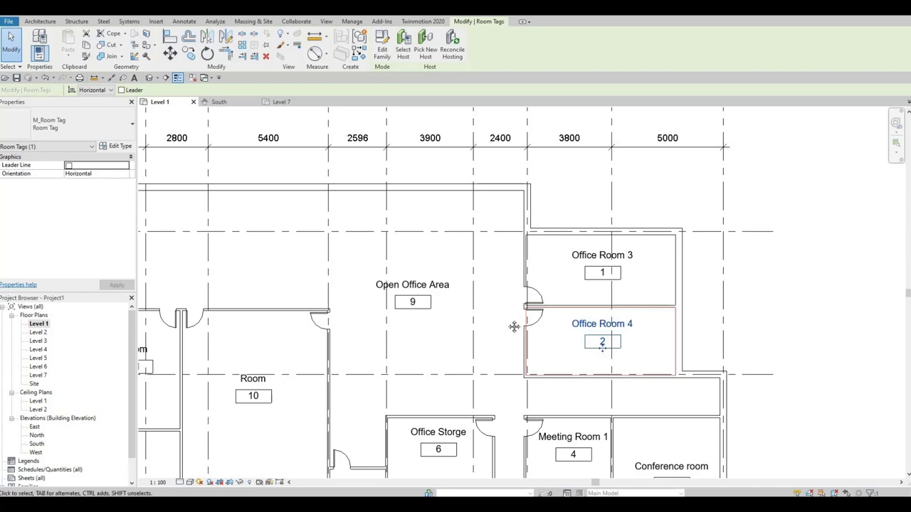
# Name the room 10 tag Board Room and the room 11 tag Meeting Room
pyautogui.scroll(-3, 513, 320)
pyautogui.scroll(3, 515, 301)
pyautogui.click(515, 302)
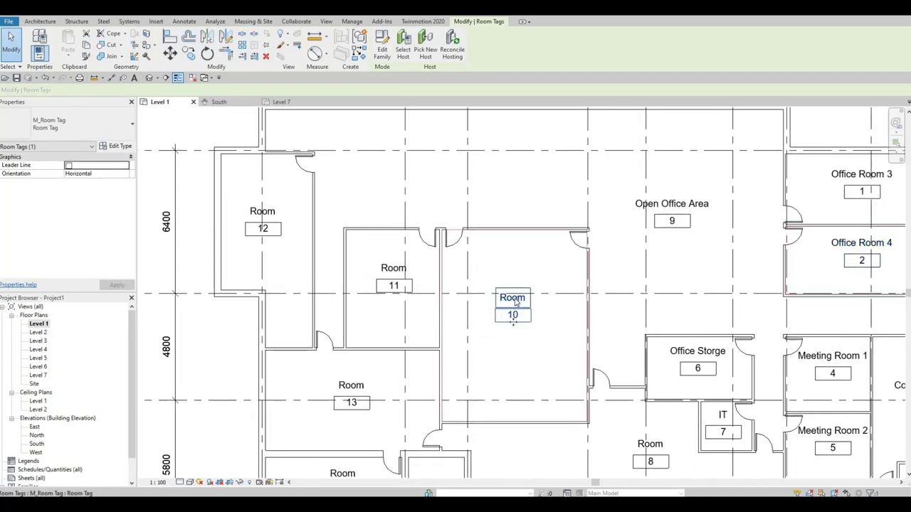
pyautogui.click(515, 299)
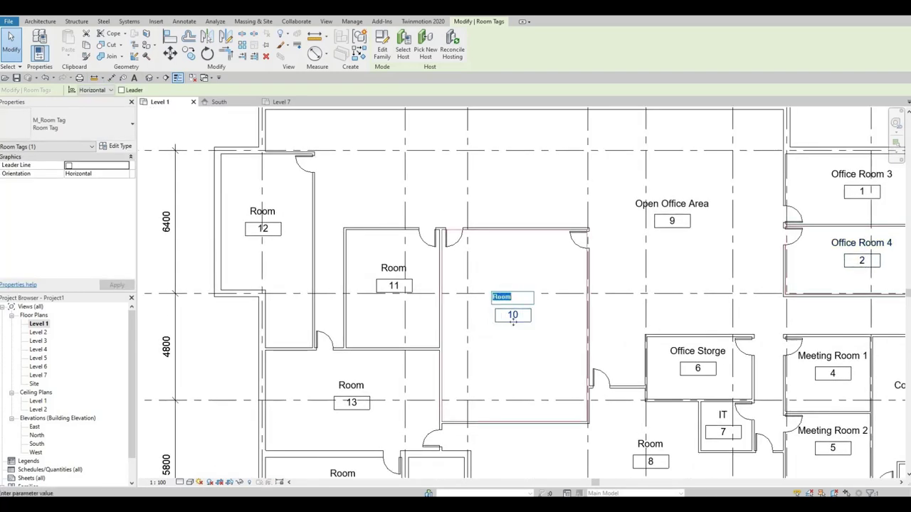
pyautogui.write('Board Room')
pyautogui.press('Return')
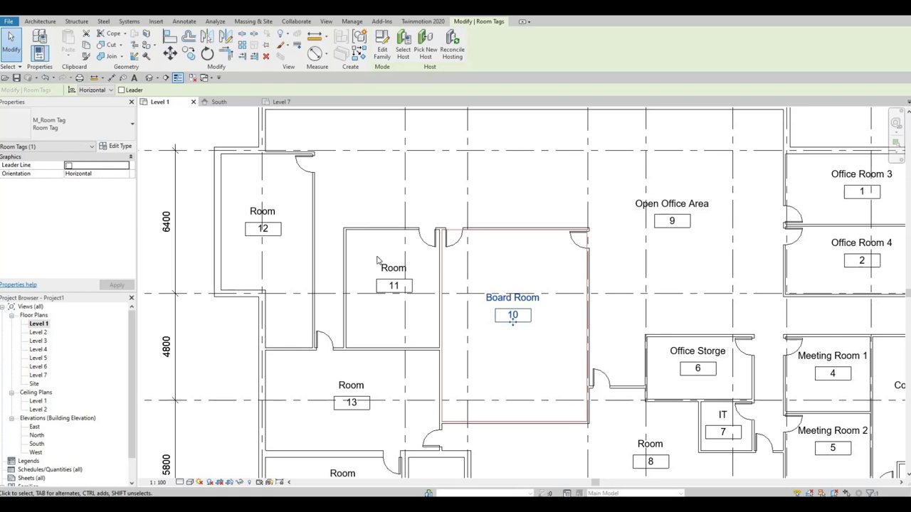
pyautogui.click(393, 291)
pyautogui.click(392, 266)
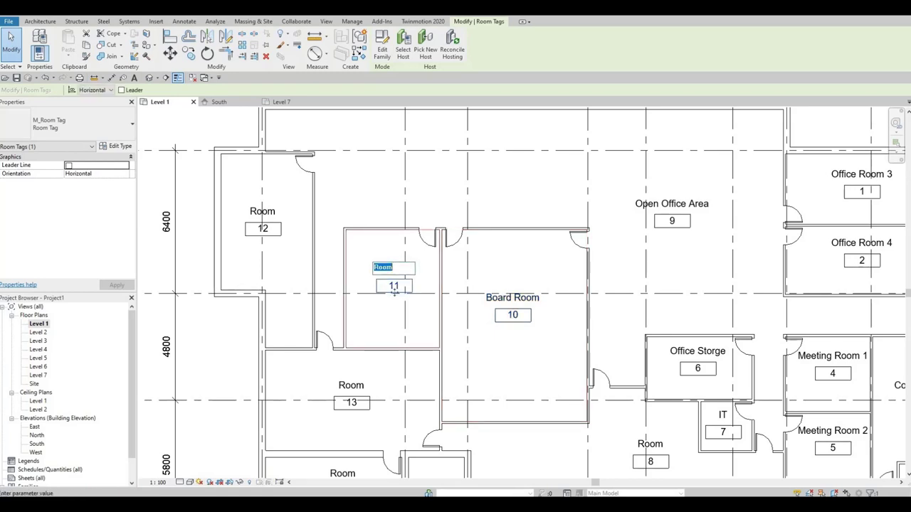
pyautogui.write('Meeting Room')
pyautogui.press('Return')
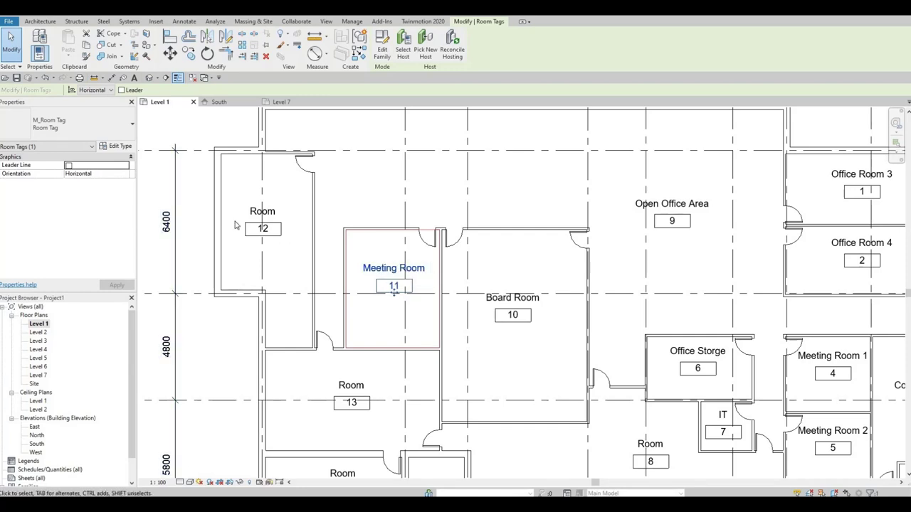
# Name the room 13 tag Break Room, correcting the lowercase 'room'
pyautogui.click(341, 385)
pyautogui.click(342, 386)
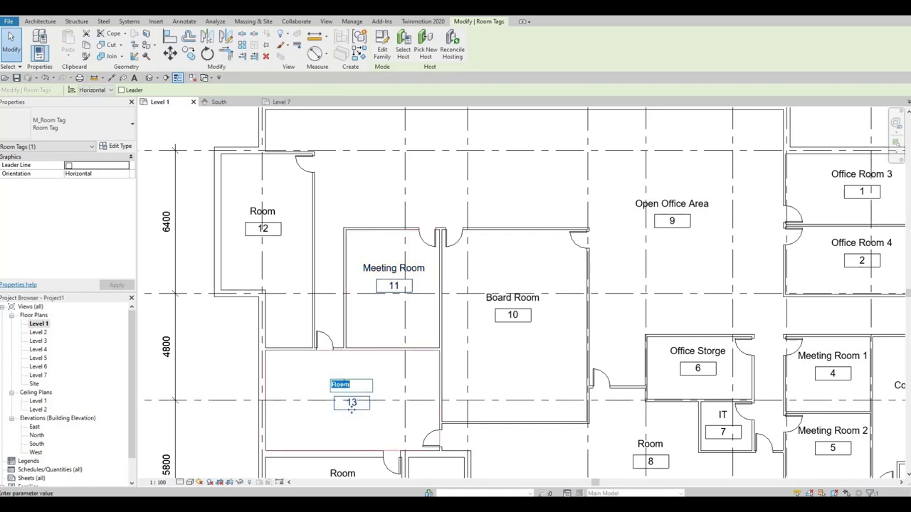
pyautogui.write('Break r')
pyautogui.press('Return')
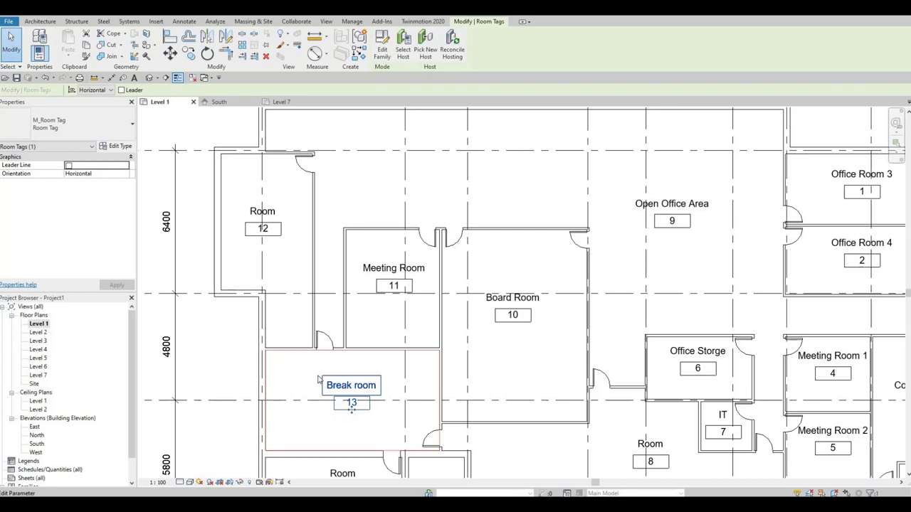
pyautogui.click(356, 387)
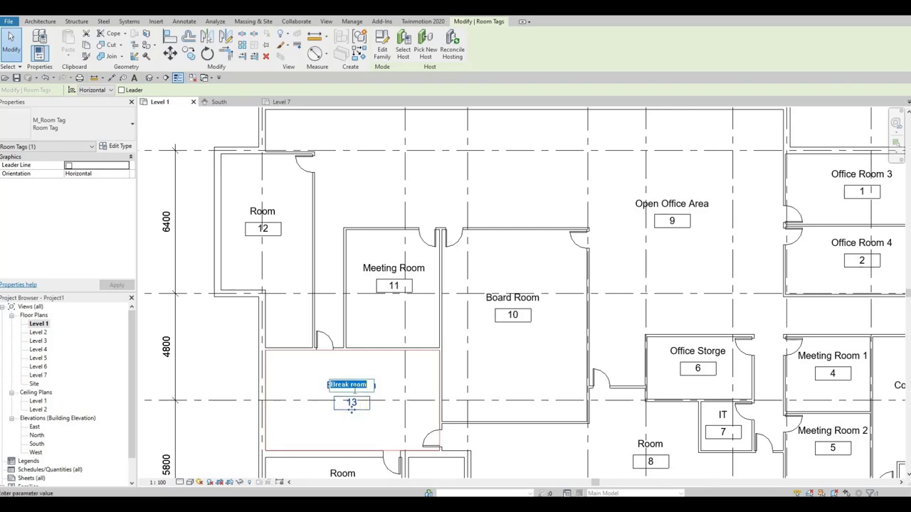
pyautogui.click(353, 387)
pyautogui.write('R')
pyautogui.press('Return')
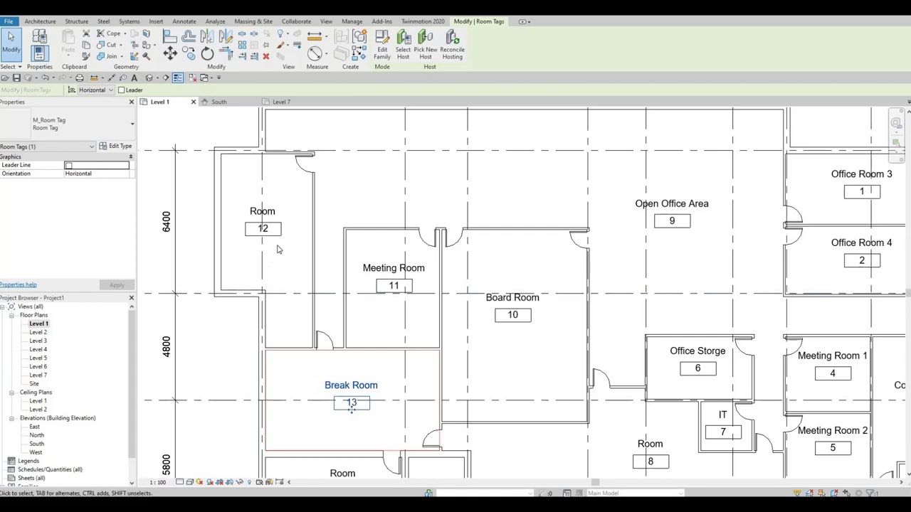
# Rename the room 12 tag to Idea Room
pyautogui.click(268, 214)
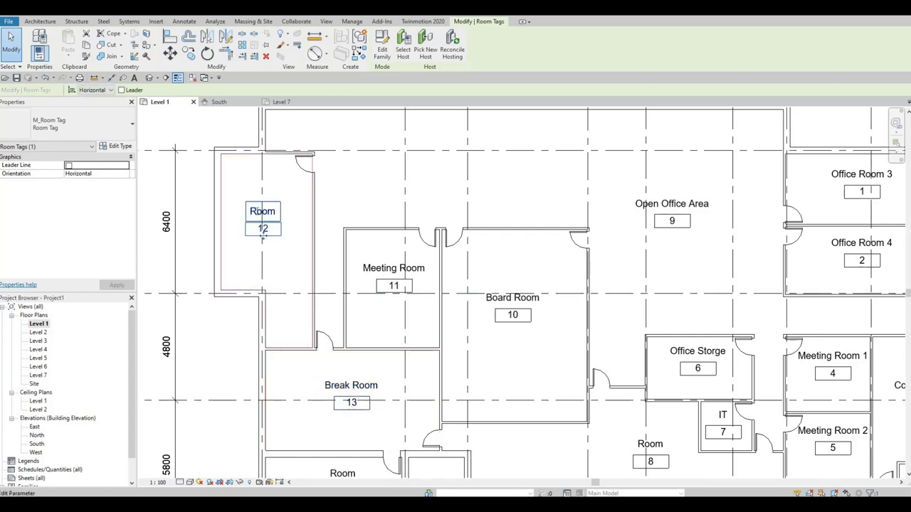
pyautogui.click(263, 211)
pyautogui.press('Home')
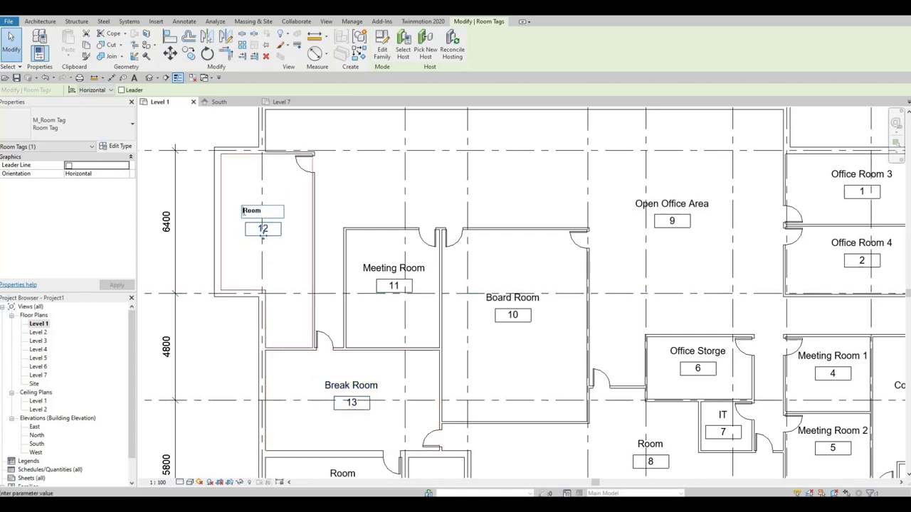
pyautogui.write('Idea')
pyautogui.press('Return')
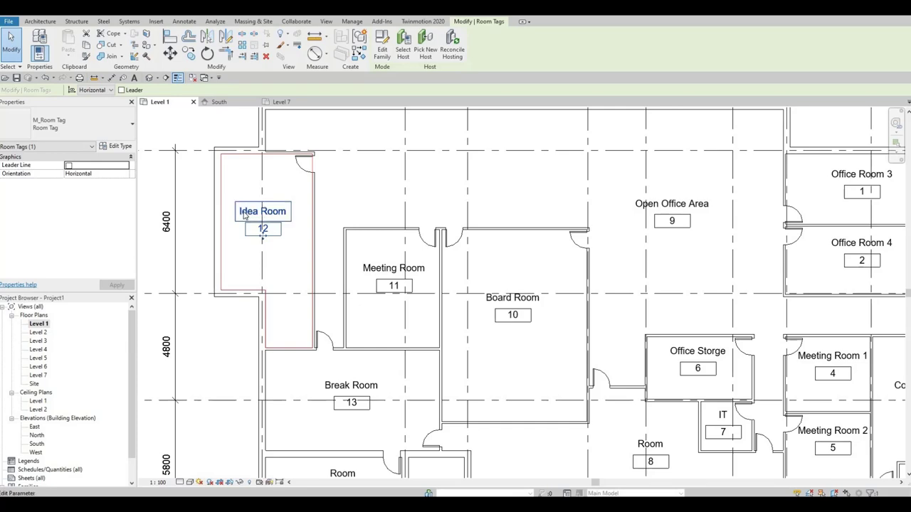
pyautogui.click(284, 238)
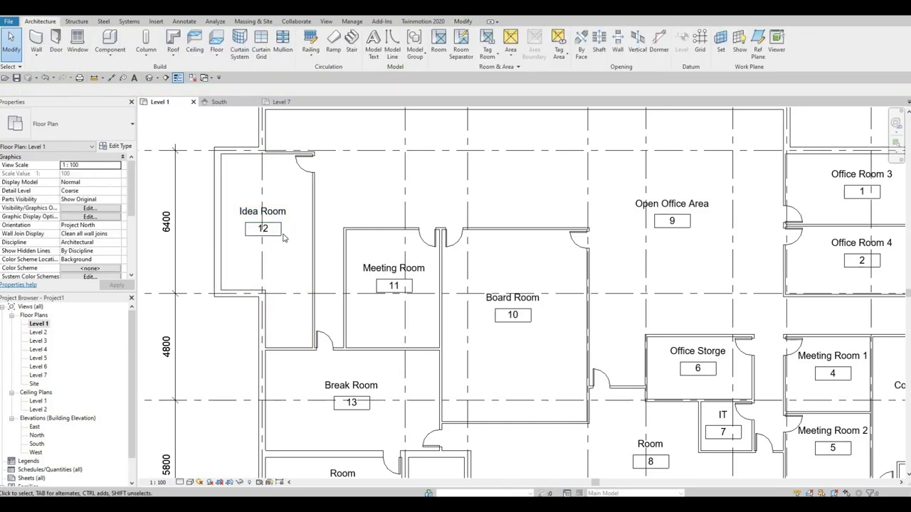
# Rename room 14's tag to Stair 2
pyautogui.scroll(-1, 367, 260)
pyautogui.moveTo(371, 249); pyautogui.dragTo(367, 211, button='middle')
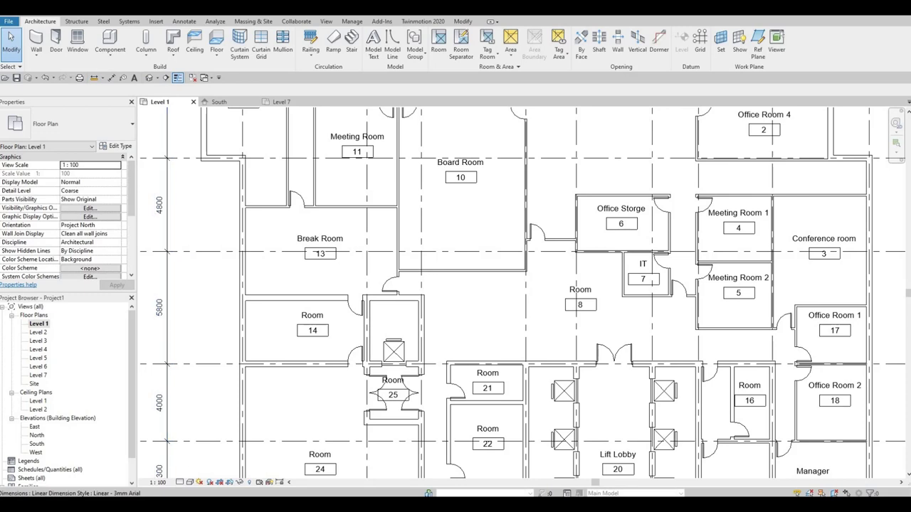
pyautogui.click(311, 317)
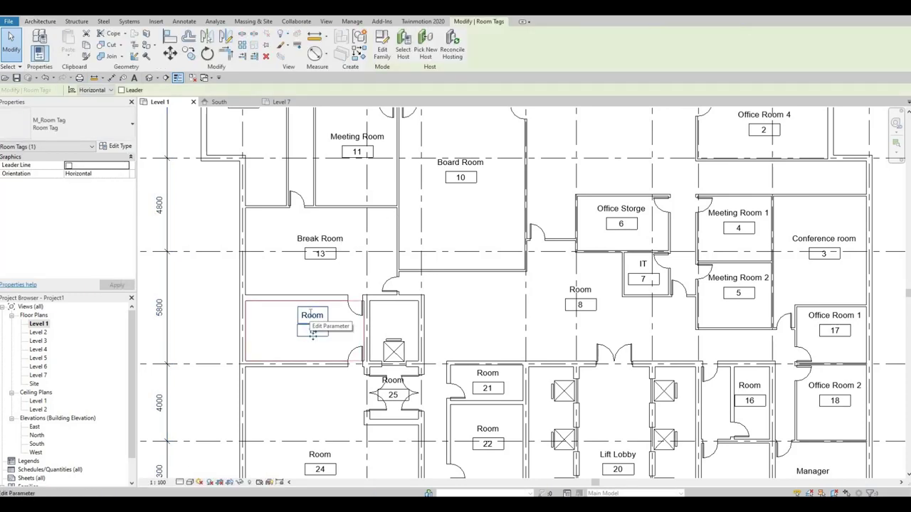
pyautogui.click(311, 315)
pyautogui.write('Sta')
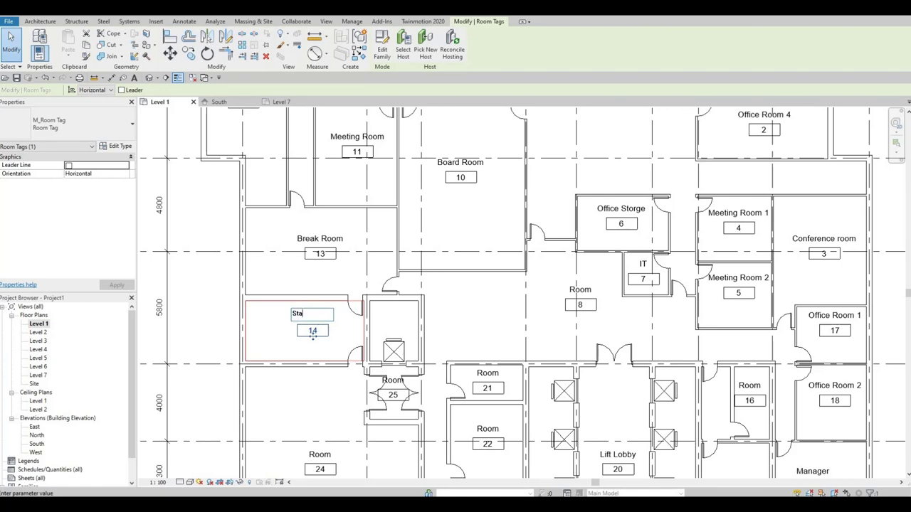
pyautogui.write('ir 2')
pyautogui.press('Return')
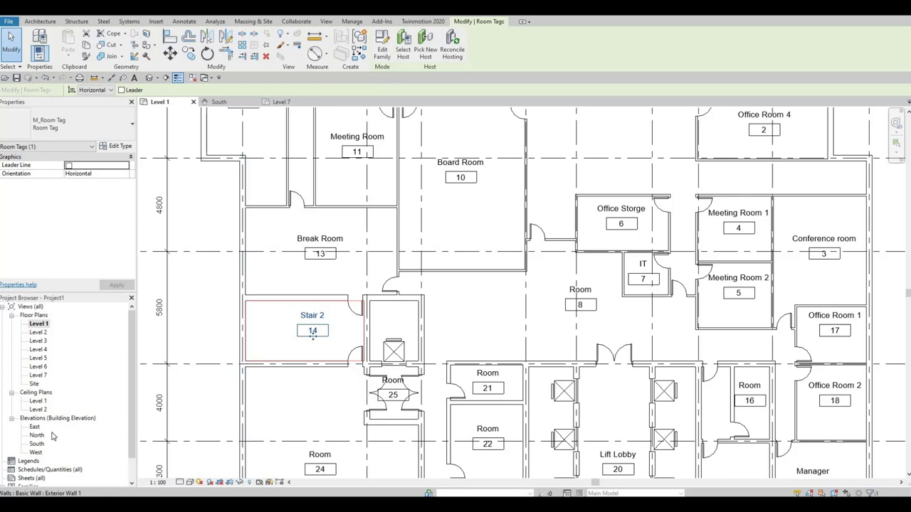
# Rename room 8's tag to Reception/Waiting Area and shift the tag left and slightly down
pyautogui.click(581, 288)
pyautogui.click(580, 289)
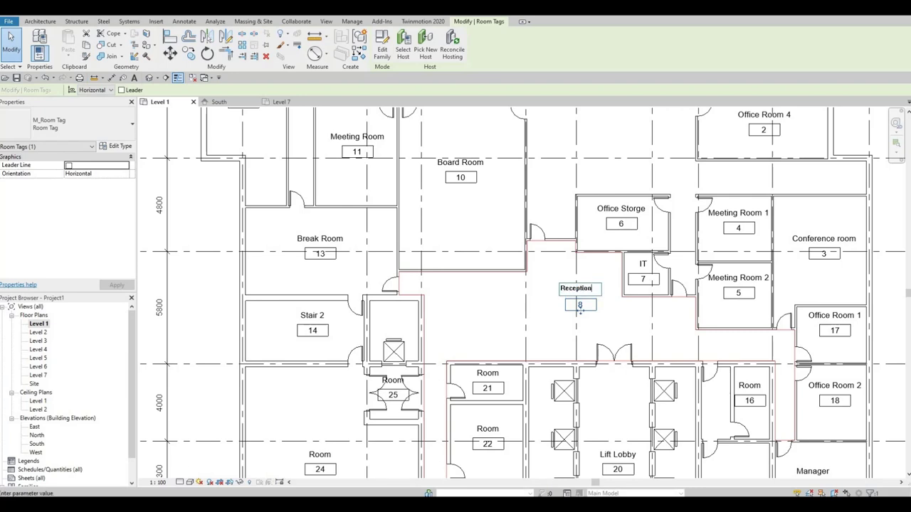
pyautogui.write('Reception/Waiting A')
pyautogui.write('rea')
pyautogui.press('Return')
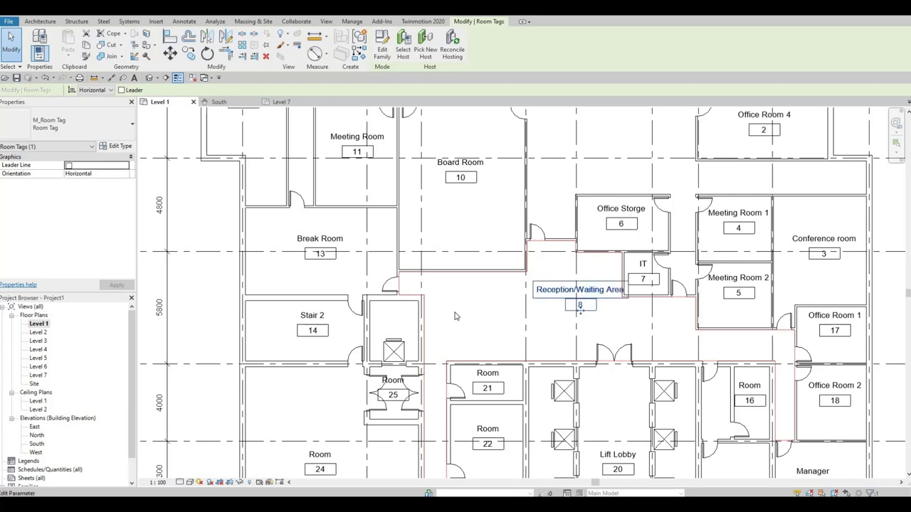
pyautogui.click(581, 306)
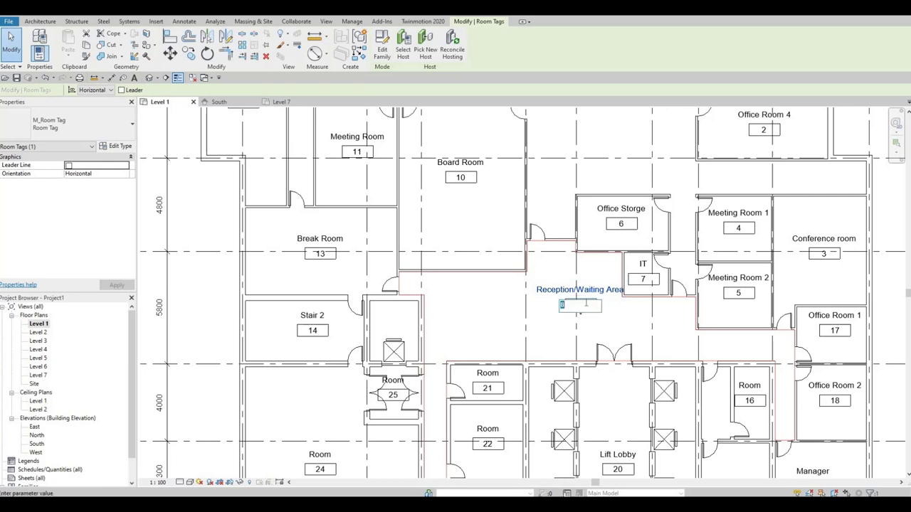
pyautogui.press('Return')
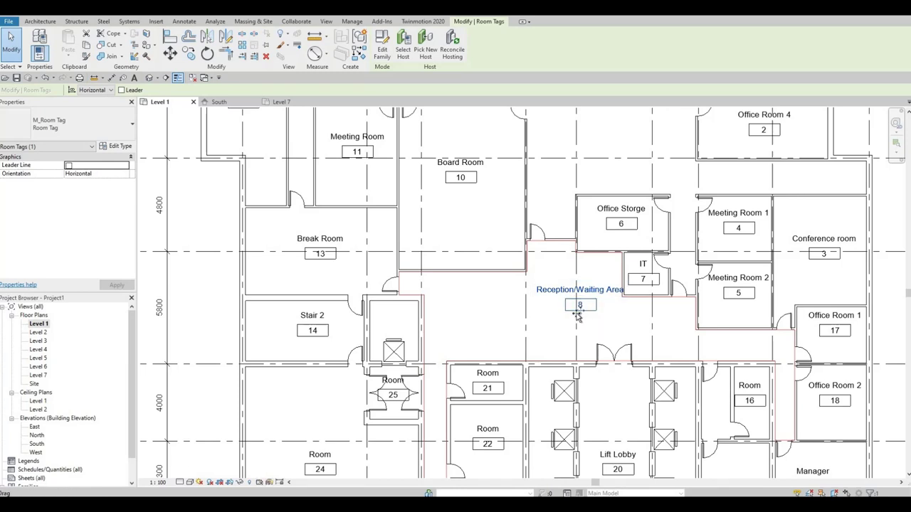
pyautogui.moveTo(570, 318); pyautogui.dragTo(544, 326)
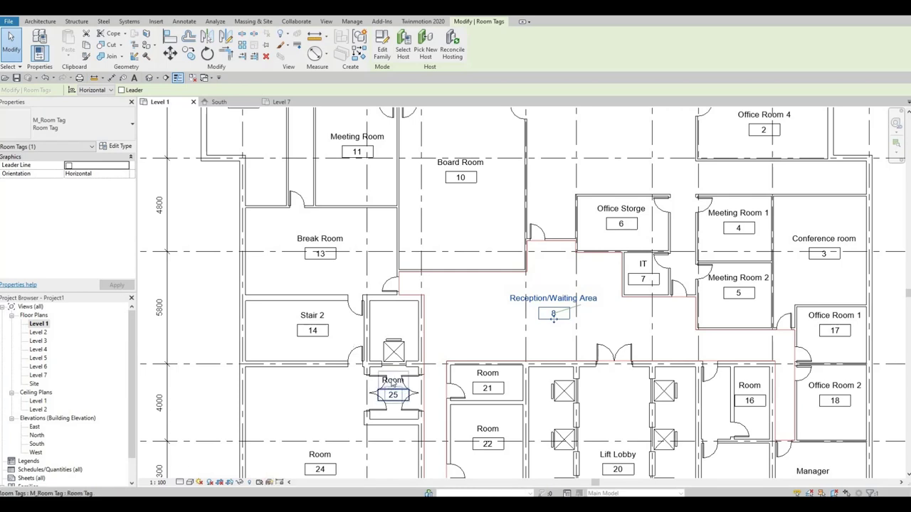
# Label room 25 Servie Lobby and room 24 Service Area
pyautogui.click(392, 383)
pyautogui.click(392, 381)
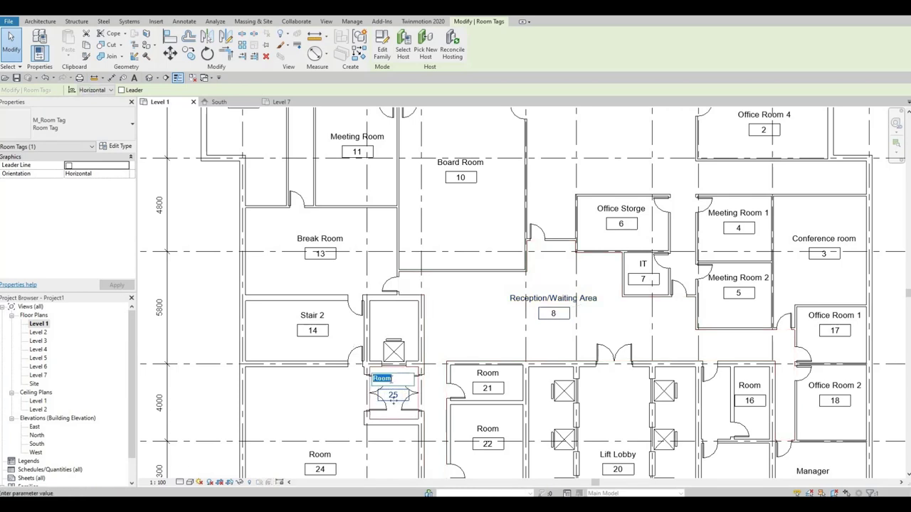
pyautogui.write('Servie Lobby')
pyautogui.click(393, 399)
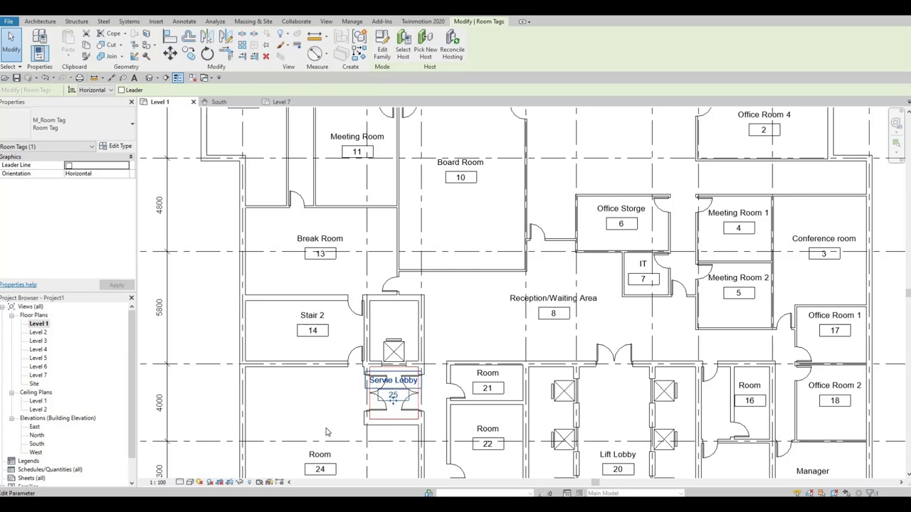
pyautogui.press('Escape')
pyautogui.click(320, 456)
pyautogui.click(319, 454)
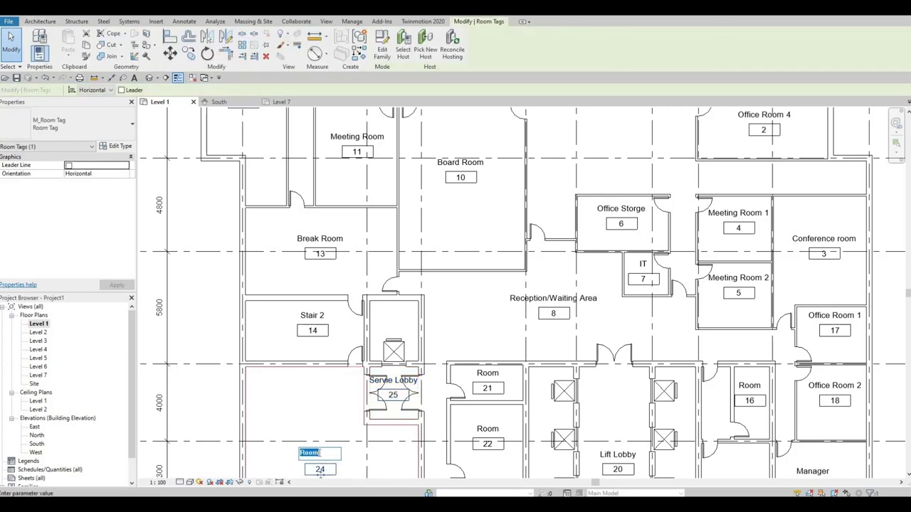
pyautogui.write('Service Area')
pyautogui.press('Return')
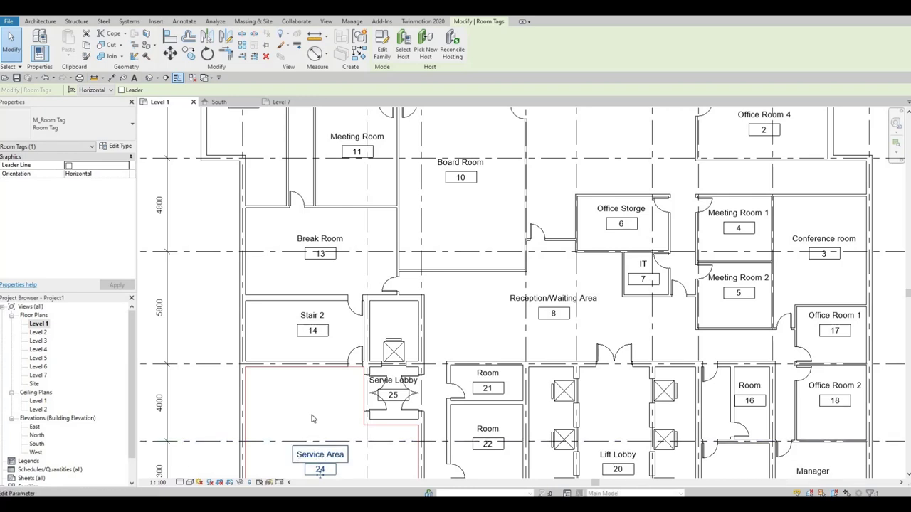
# Rename room 21's tag to Janitor Room
pyautogui.moveTo(385, 433); pyautogui.dragTo(386, 257, button='middle')
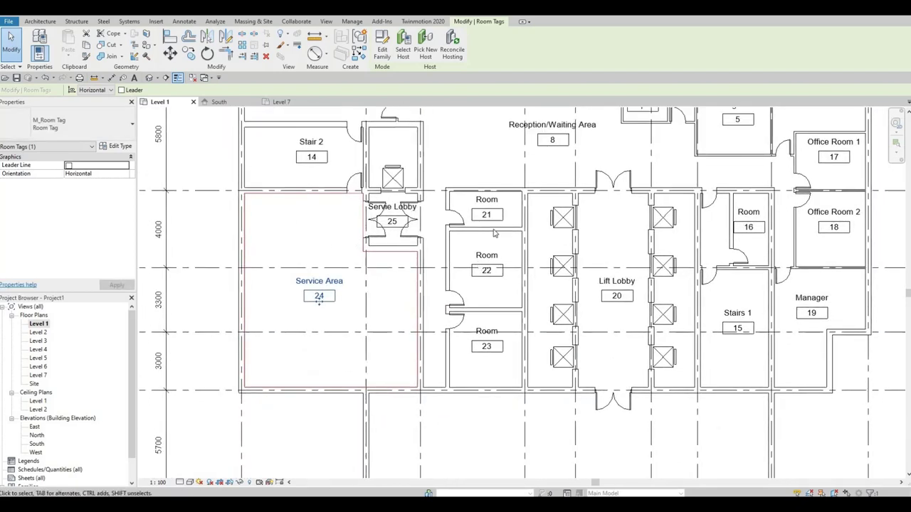
pyautogui.press('Escape')
pyautogui.click(488, 201)
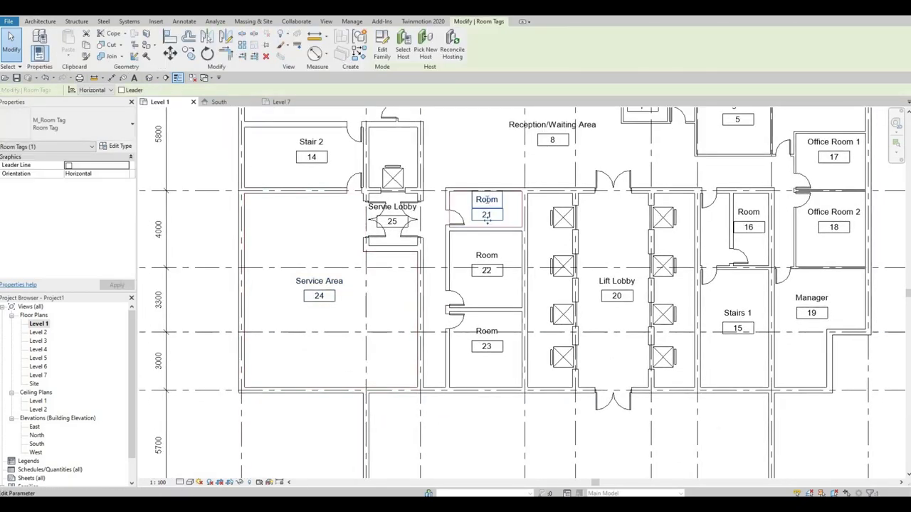
pyautogui.click(487, 199)
pyautogui.click(487, 200)
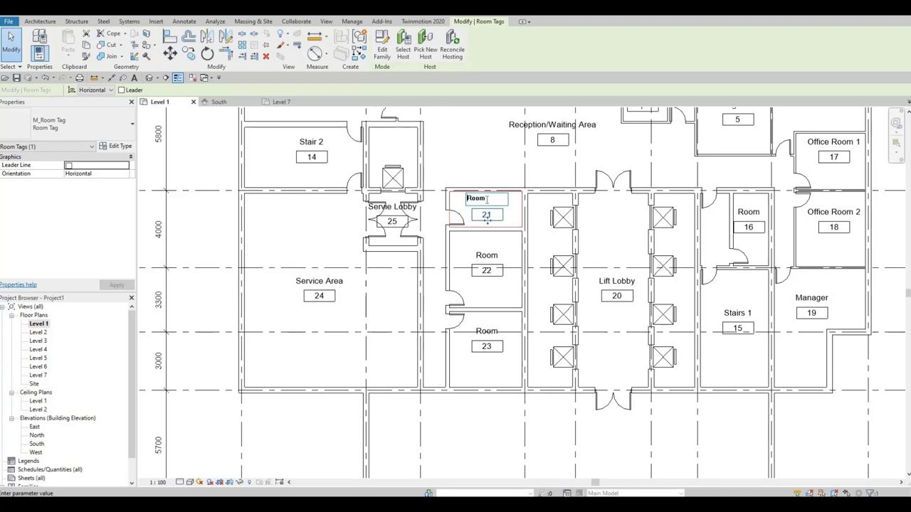
pyautogui.write('Janitor')
# Rename room 22's tag to Mens Washroom
pyautogui.click(486, 260)
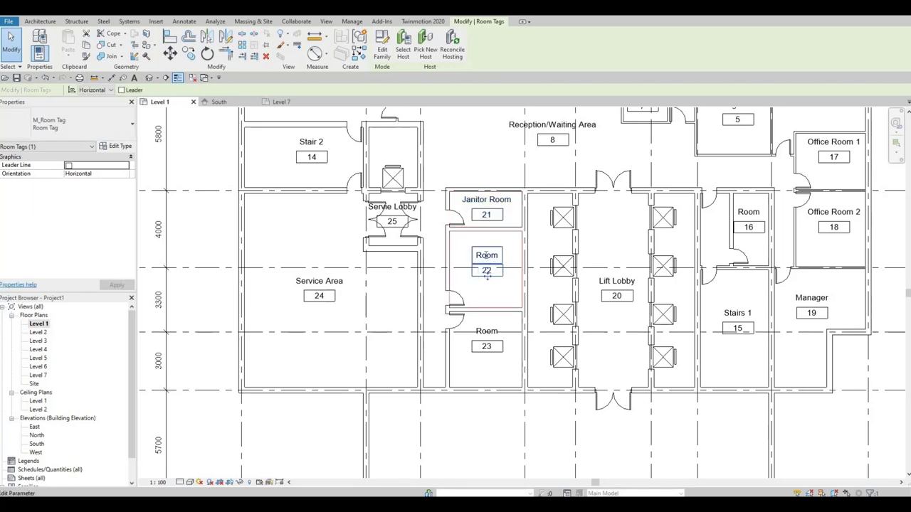
pyautogui.click(487, 256)
pyautogui.write('Mans')
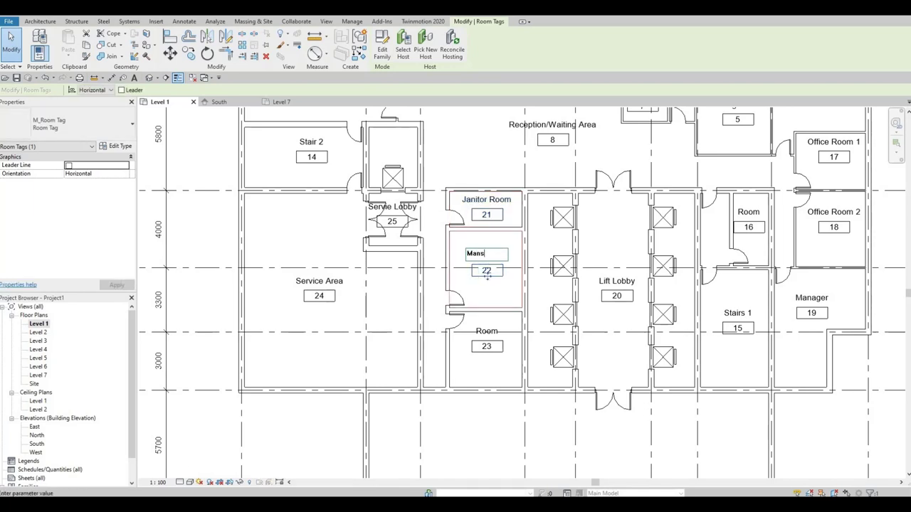
pyautogui.press('BackSpace')
pyautogui.press('BackSpace')
pyautogui.write('ens Washroom')
pyautogui.press('Return')
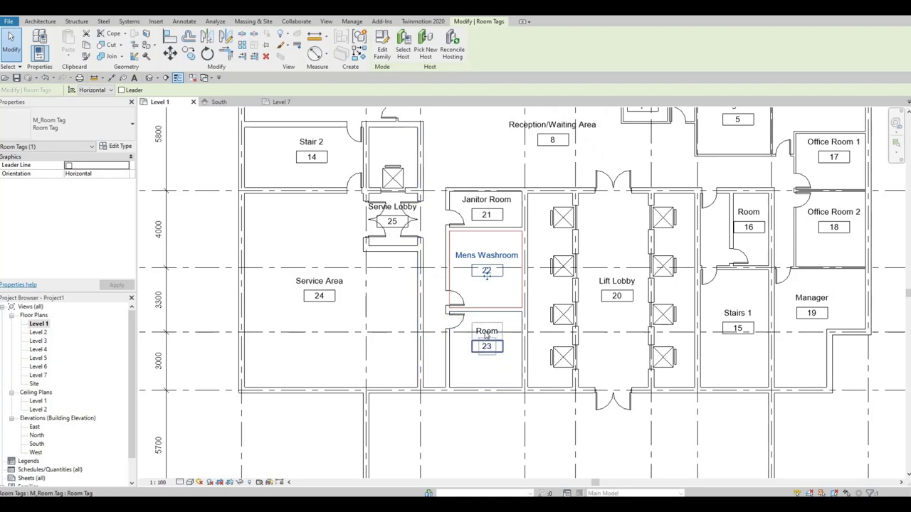
# Rename room 23's tag to Womens Washroom, correcting the typos
pyautogui.click(476, 330)
pyautogui.click(477, 330)
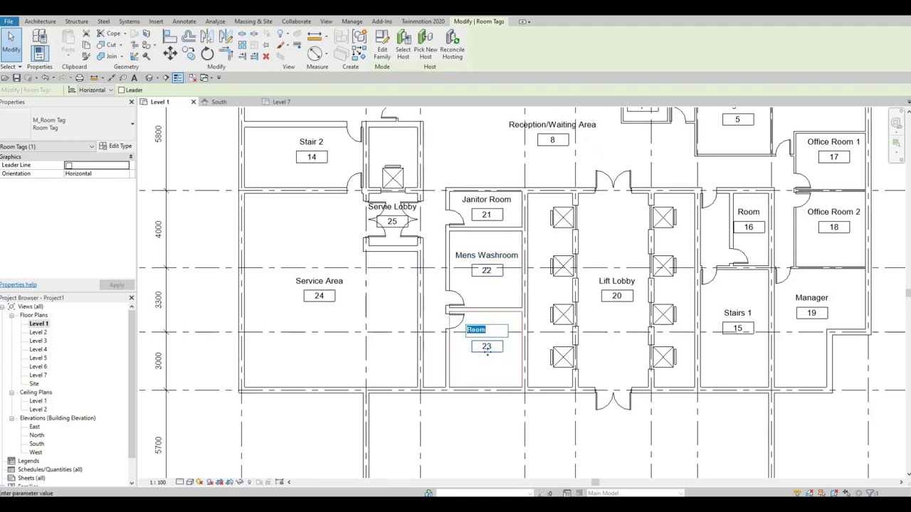
pyautogui.write('Wo')
pyautogui.press('BackSpace')
pyautogui.write('emens')
pyautogui.press('BackSpace')
pyautogui.press('BackSpace')
pyautogui.press('BackSpace')
pyautogui.press('BackSpace')
pyautogui.press('BackSpace')
pyautogui.write('omens Wa')
pyautogui.press('BackSpace')
pyautogui.press('BackSpace')
pyautogui.write('Washroom')
pyautogui.press('Return')
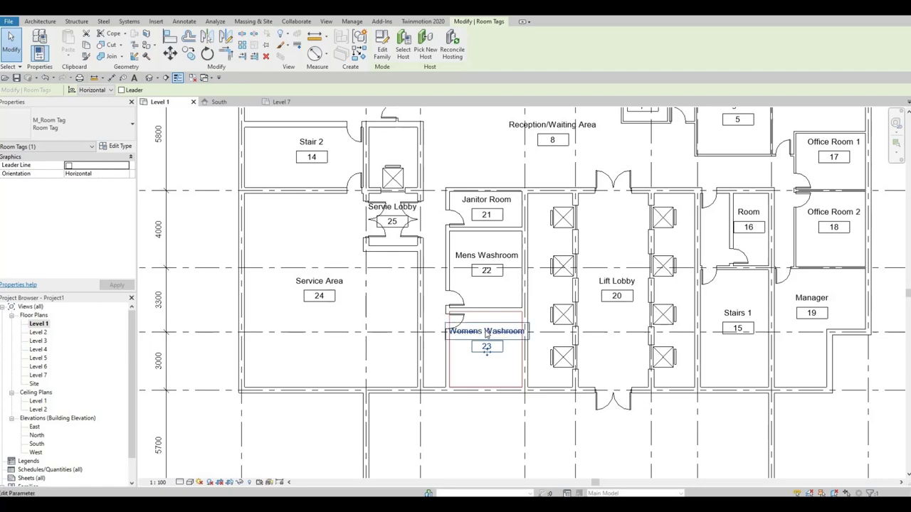
pyautogui.scroll(-4, 469, 307)
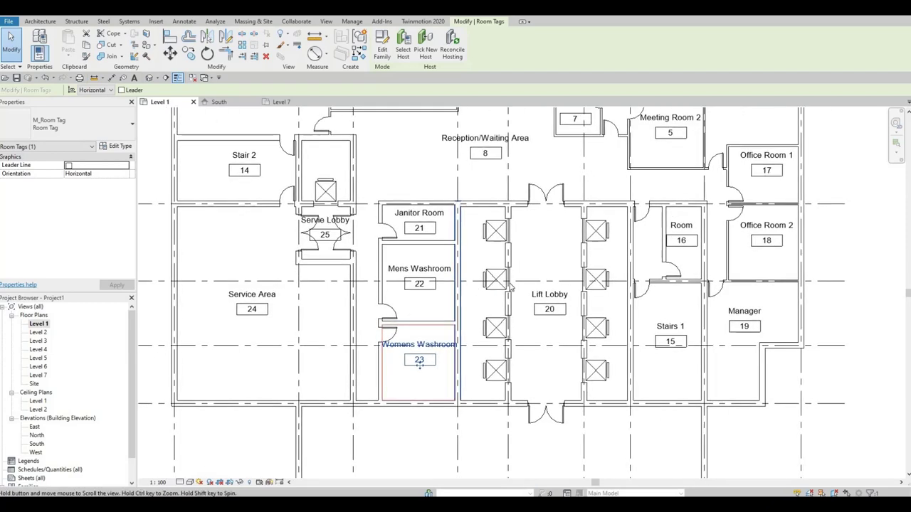
pyautogui.press('Escape')
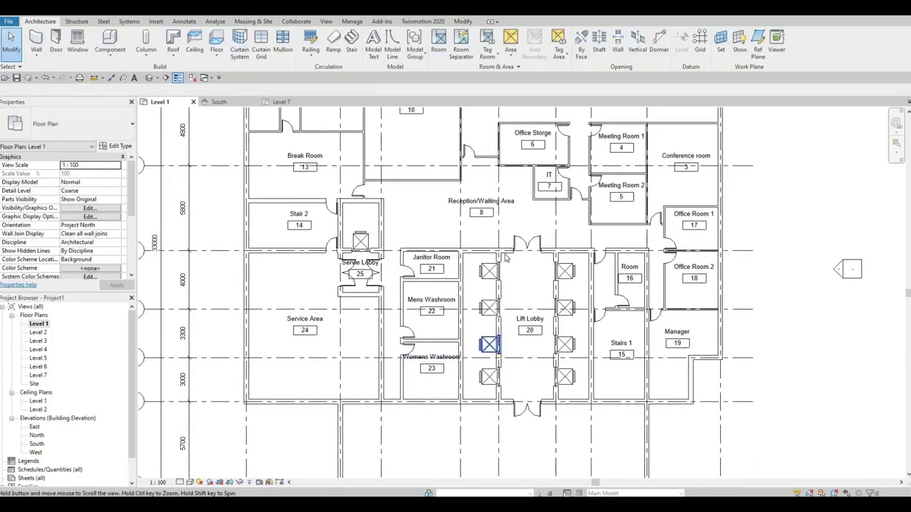
# Place new room 26 in the empty area below the lift lobby and name it Building Lobby
pyautogui.scroll(-1, 490, 345)
pyautogui.moveTo(548, 368); pyautogui.dragTo(549, 242, button='middle')
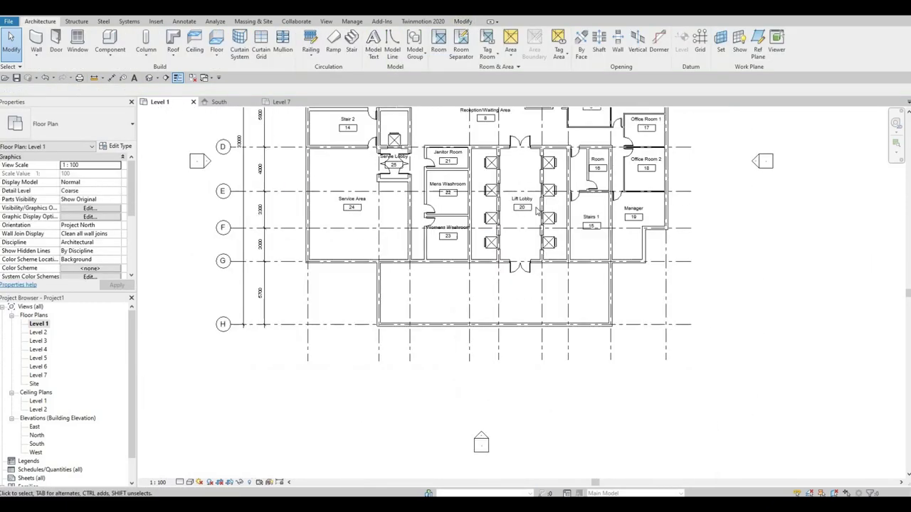
pyautogui.click(440, 42)
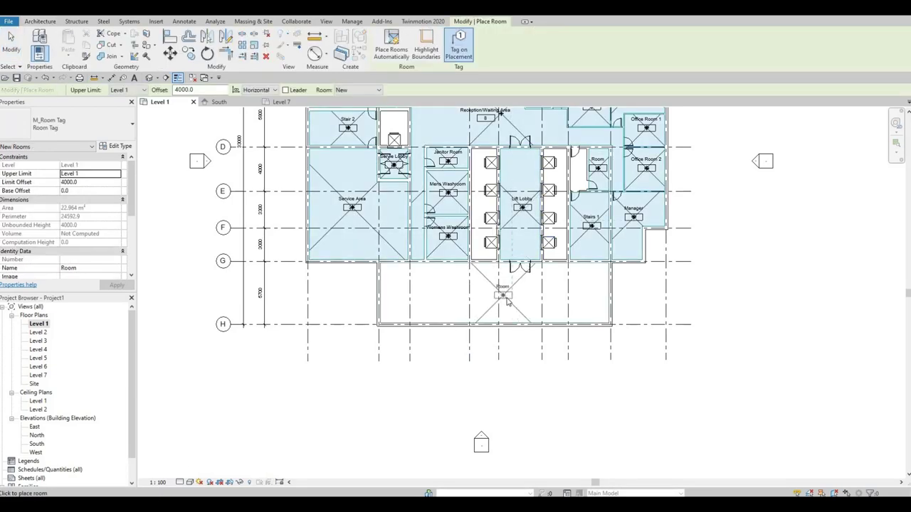
pyautogui.click(507, 302)
pyautogui.scroll(3, 508, 302)
pyautogui.press('Escape')
pyautogui.press('Escape')
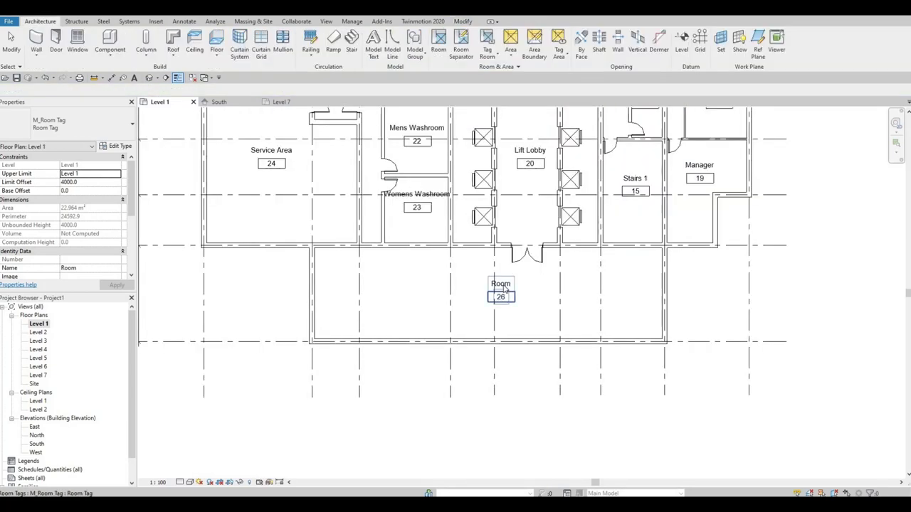
pyautogui.click(503, 288)
pyautogui.click(502, 284)
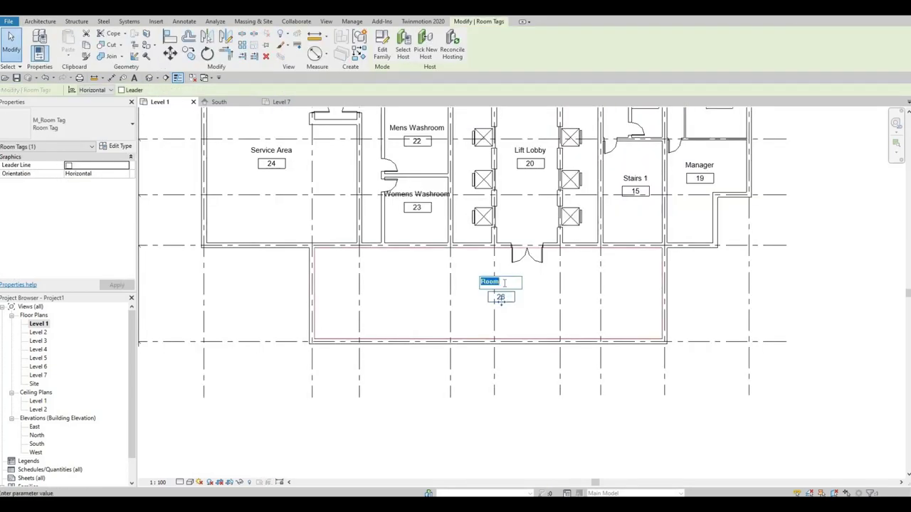
pyautogui.write('Building')
pyautogui.write(' Lobby')
pyautogui.press('Return')
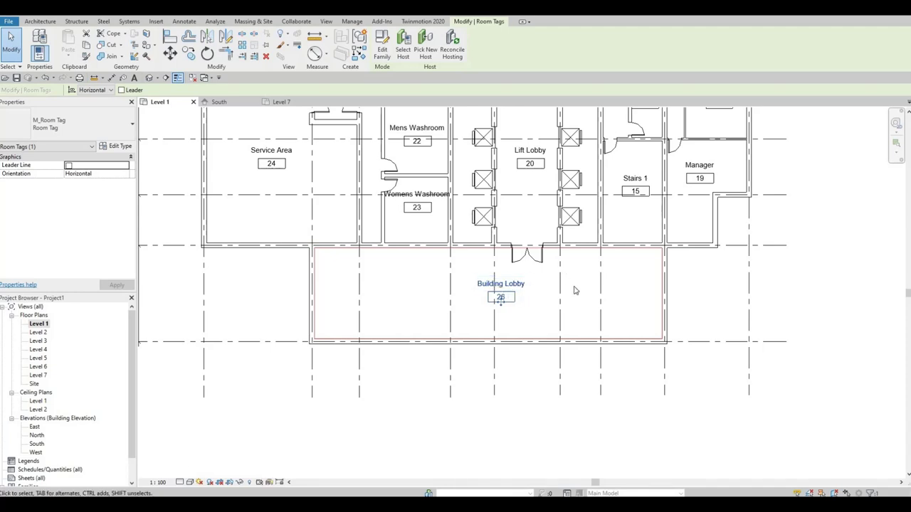
pyautogui.press('Escape')
# Rename room 16's tag to Prayer Room
pyautogui.scroll(-3, 539, 324)
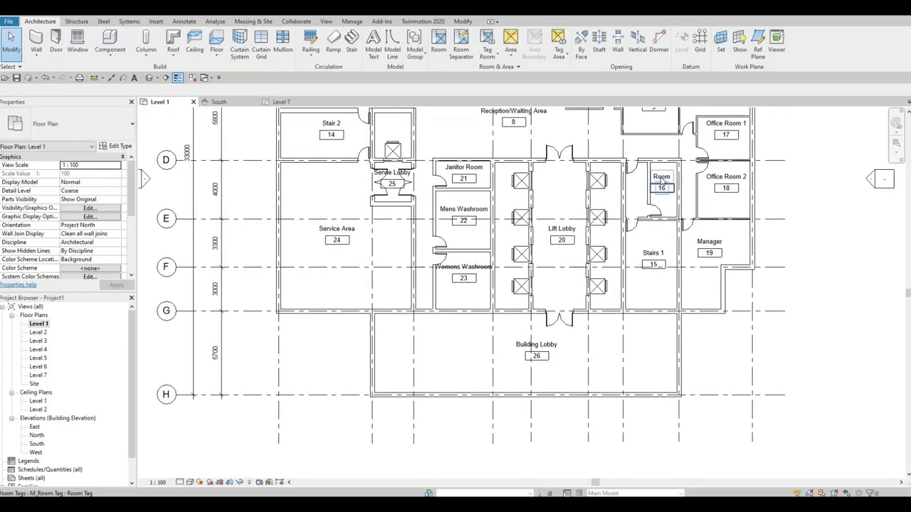
pyautogui.click(651, 175)
pyautogui.click(651, 174)
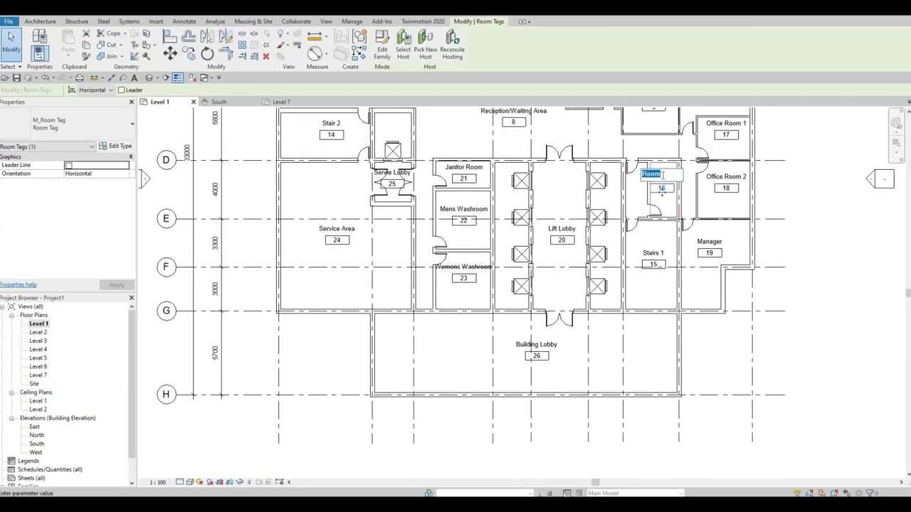
pyautogui.write('Prayer Room')
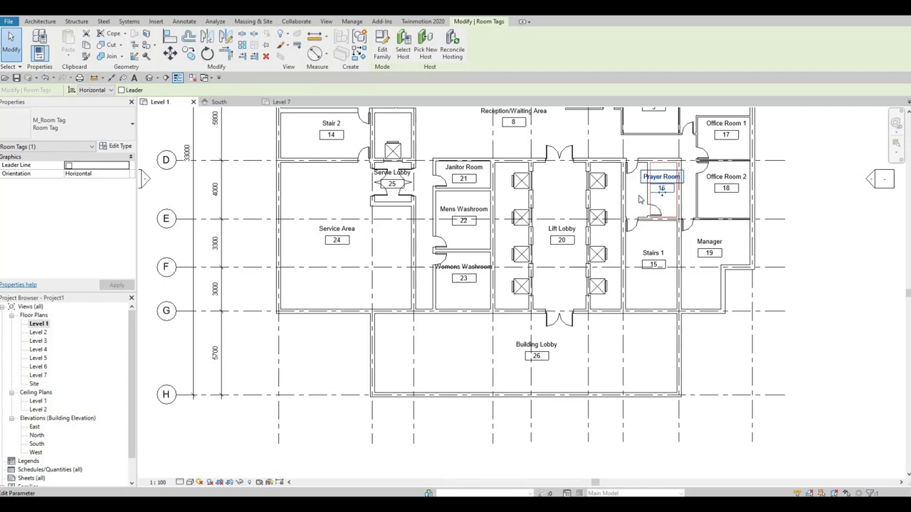
pyautogui.press('Return')
pyautogui.scroll(-1, 630, 185)
pyautogui.moveTo(612, 214); pyautogui.dragTo(546, 297, button='middle')
pyautogui.scroll(-3, 464, 173)
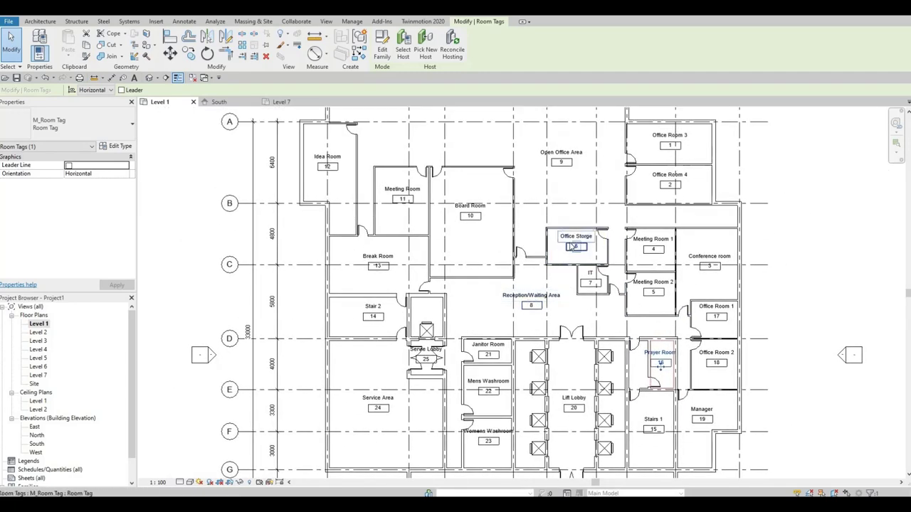
# Drag the Open Office Area tag up-left near grid A
pyautogui.click(562, 172)
pyautogui.scroll(2, 562, 178)
pyautogui.moveTo(562, 183); pyautogui.dragTo(489, 146)
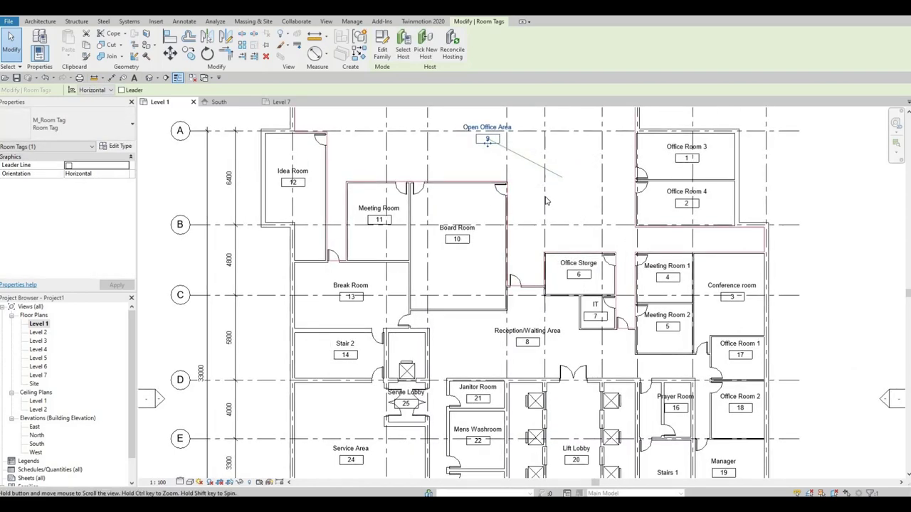
pyautogui.press('Escape')
# Zoom out and pan to view the whole Level 1 plan
pyautogui.scroll(-1, 514, 257)
pyautogui.moveTo(514, 256); pyautogui.dragTo(521, 197, button='middle')
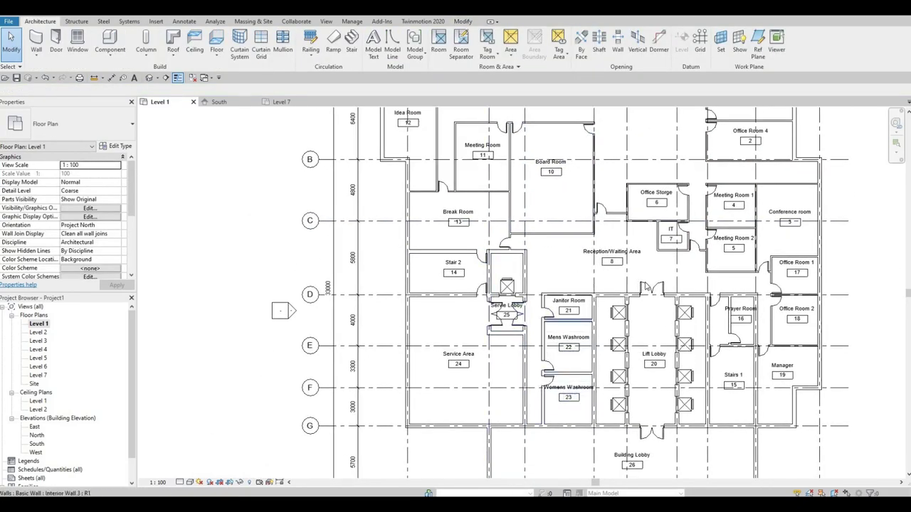
pyautogui.moveTo(664, 253); pyautogui.dragTo(619, 265, button='middle')
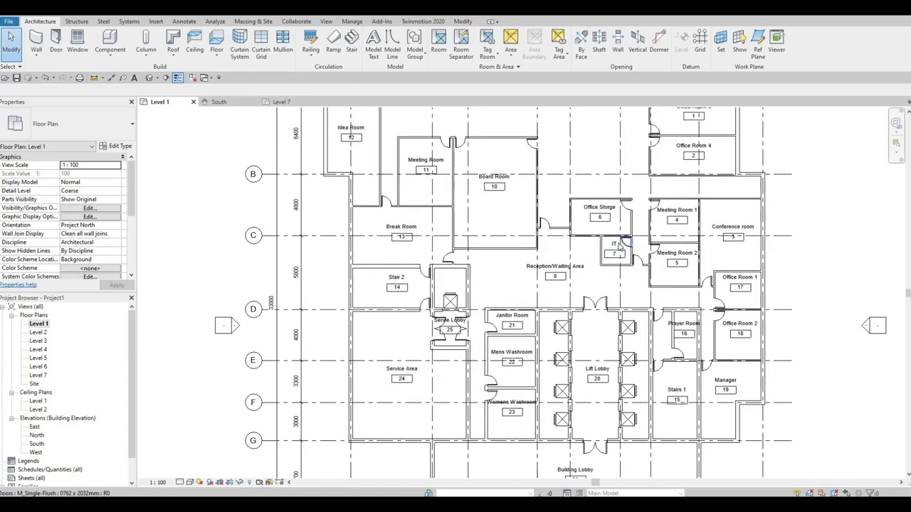
pyautogui.scroll(-2, 620, 264)
pyautogui.scroll(-1, 609, 265)
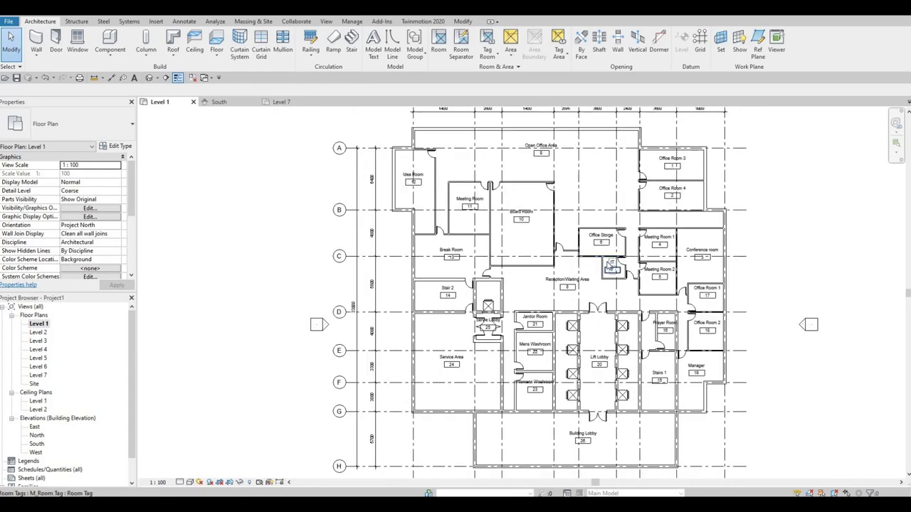
pyautogui.scroll(-1, 610, 266)
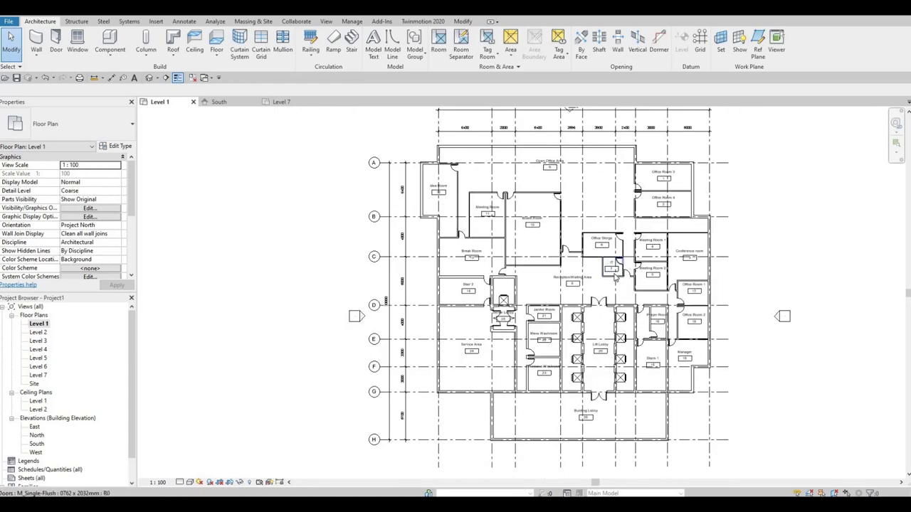
pyautogui.moveTo(616, 277); pyautogui.dragTo(614, 289, button='middle')
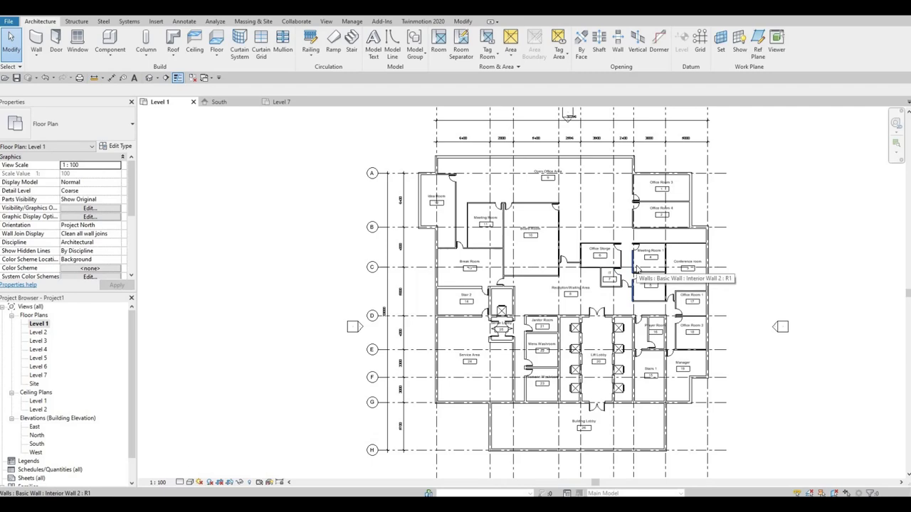